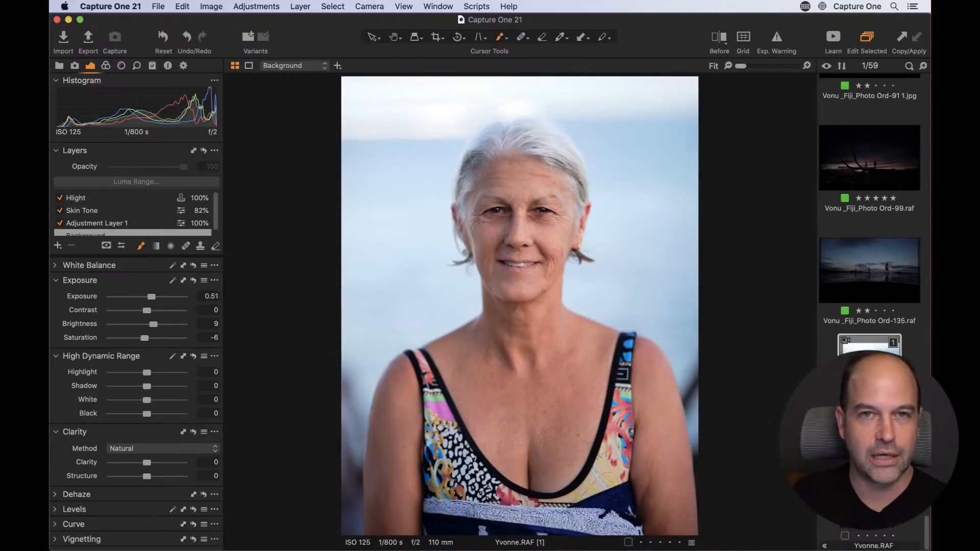
Step: Select the unedited variant of the portrait and check the camera model in its metadata before returning to the exposure tools
{"action": "left_click", "coordinate": [869, 488]}
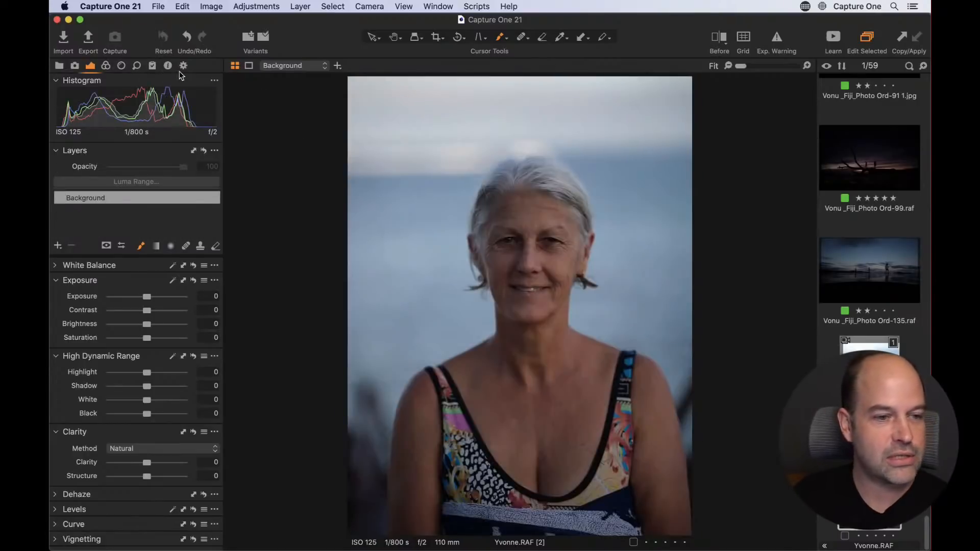
{"action": "left_click", "coordinate": [168, 65]}
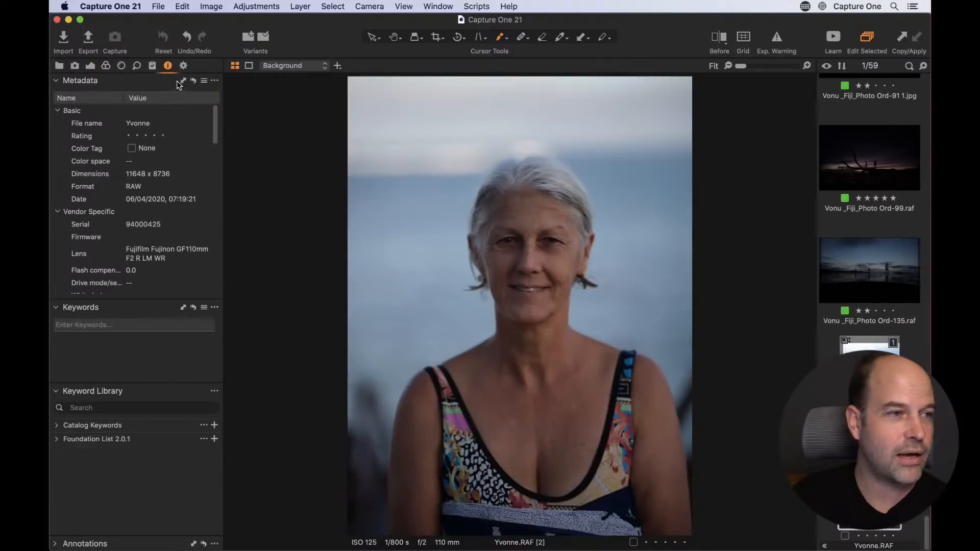
{"action": "scroll", "coordinate": [180, 168], "scroll_direction": "down", "scroll_amount": 3}
{"action": "scroll", "coordinate": [180, 168], "scroll_direction": "down", "scroll_amount": 5}
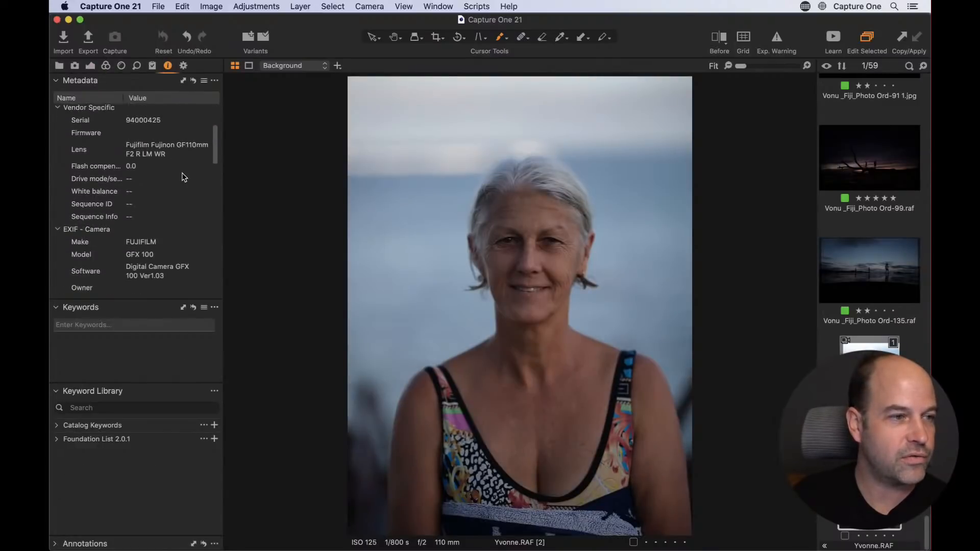
{"action": "left_click", "coordinate": [127, 188]}
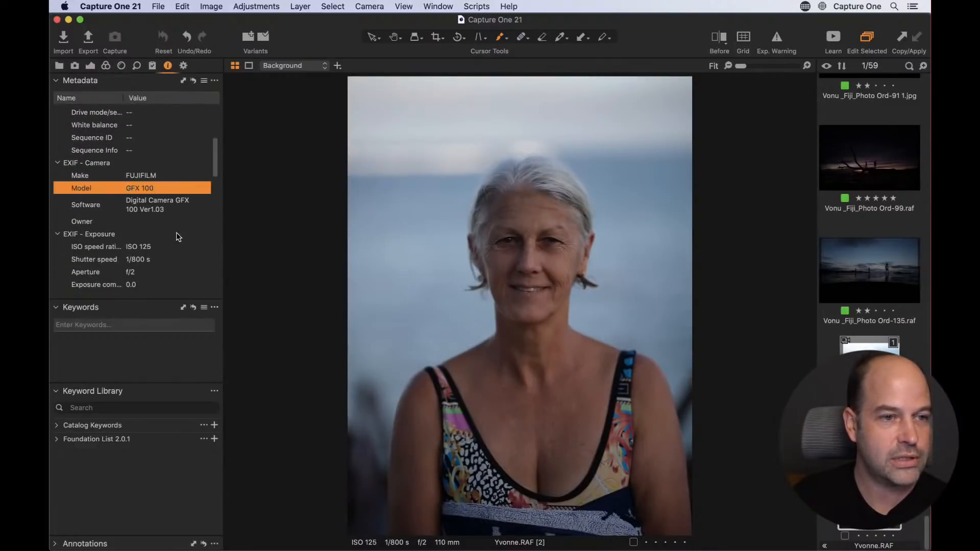
{"action": "left_click", "coordinate": [91, 66]}
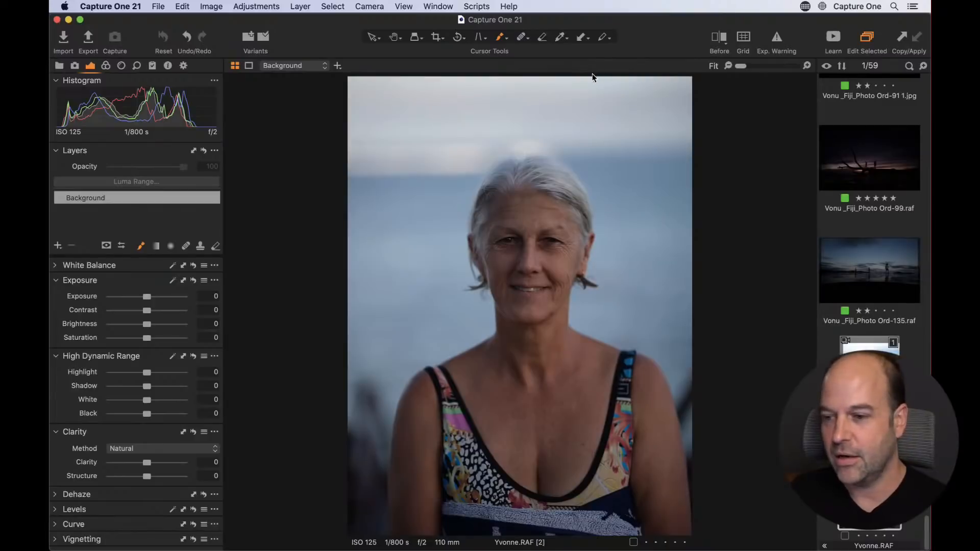
Step: Crop the portrait to about 26.7 × 34.4 in, trimming mainly the sky above the head and the strip beside the subject
{"action": "left_click", "coordinate": [437, 39]}
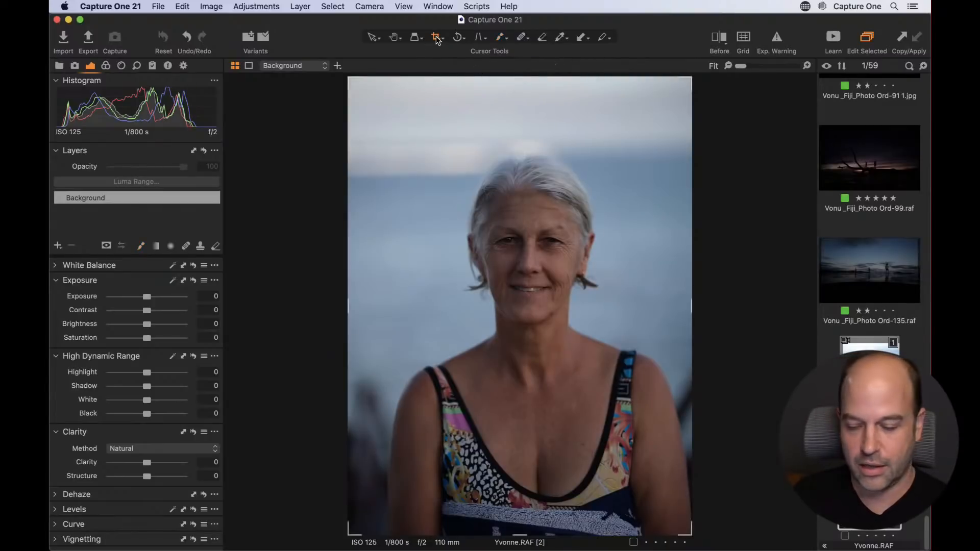
{"action": "key", "text": "h"}
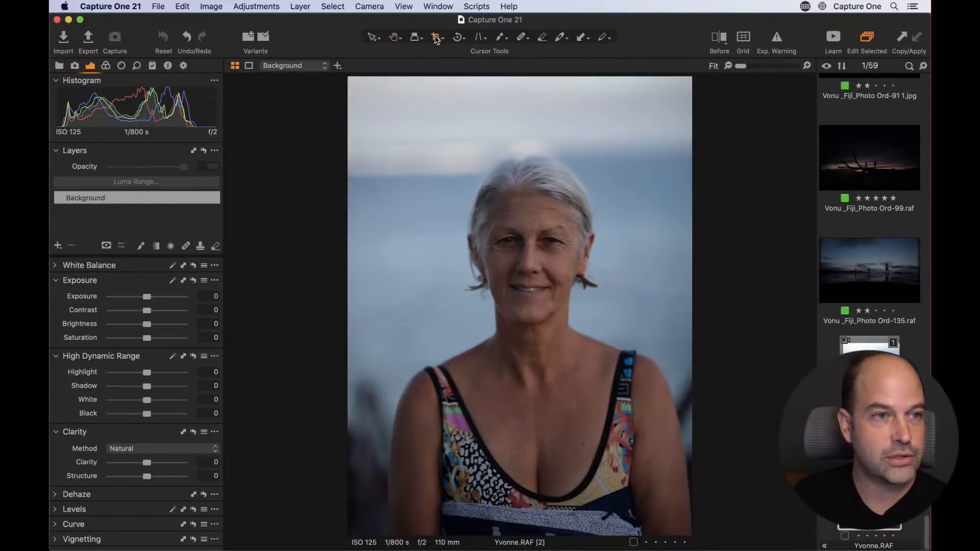
{"action": "key", "text": "c"}
{"action": "left_click_drag", "start_coordinate": [352, 77], "coordinate": [371, 125]}
{"action": "left_click_drag", "start_coordinate": [691, 125], "coordinate": [687, 129]}
{"action": "left_click_drag", "start_coordinate": [583, 221], "coordinate": [583, 216]}
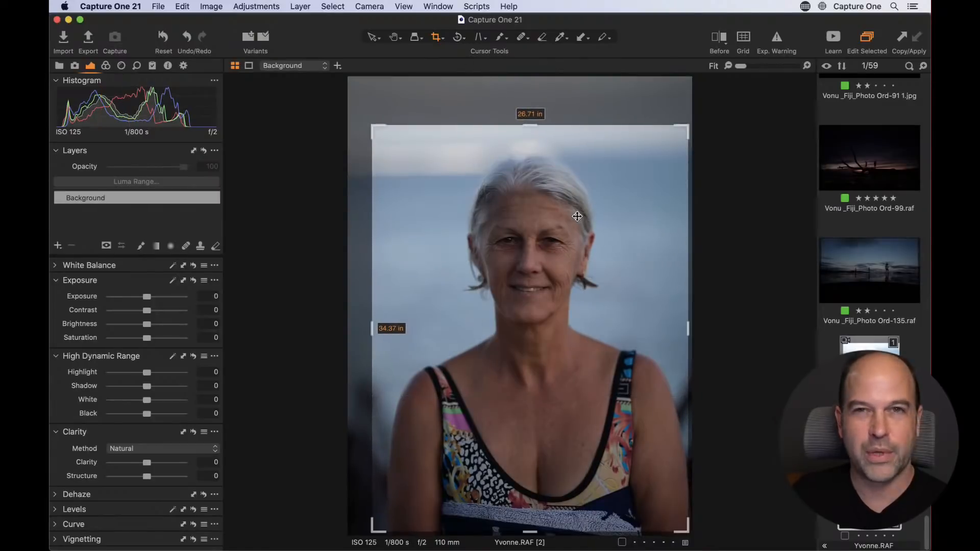
Step: Review the available crop aspect ratios, keep Output, and apply the crop
{"action": "right_click", "coordinate": [605, 194]}
{"action": "left_click", "coordinate": [595, 149]}
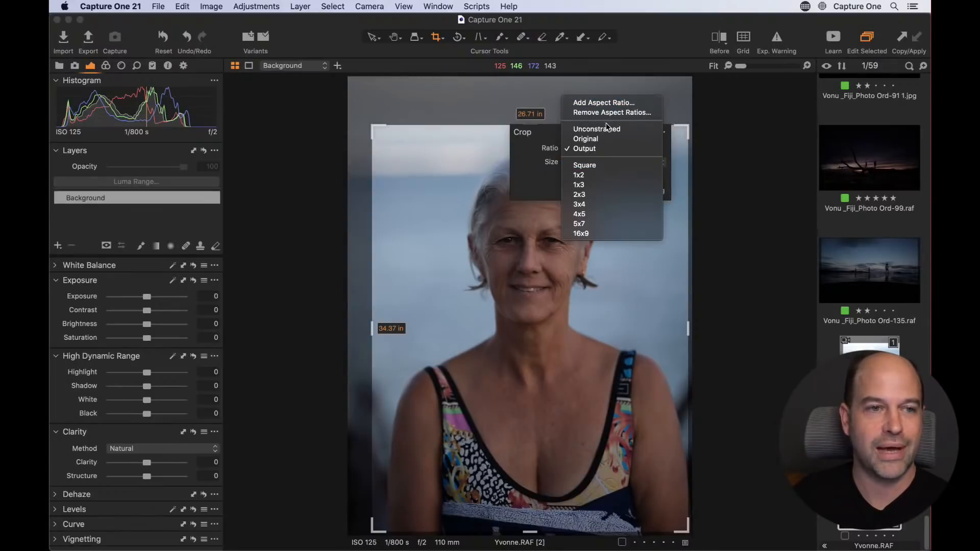
{"action": "left_click", "coordinate": [479, 161]}
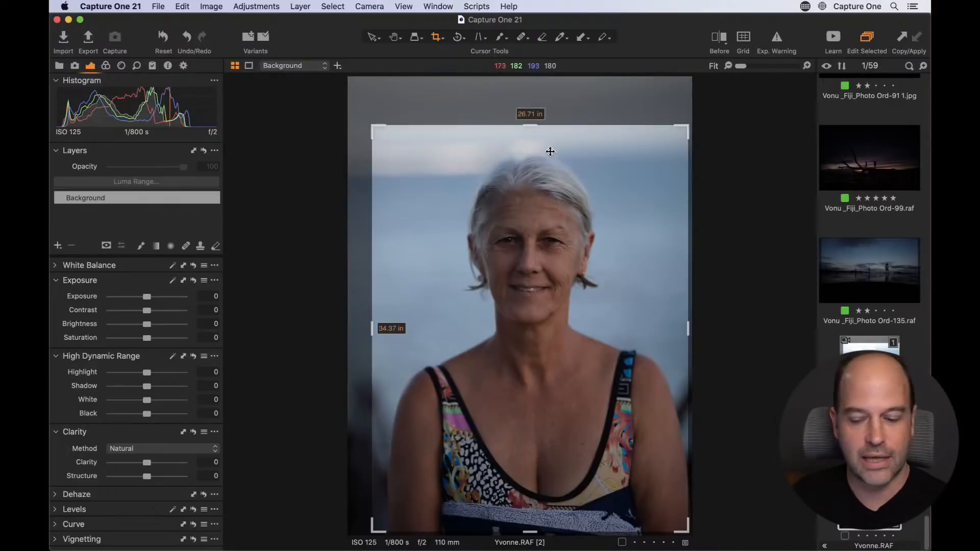
{"action": "key", "text": "h"}
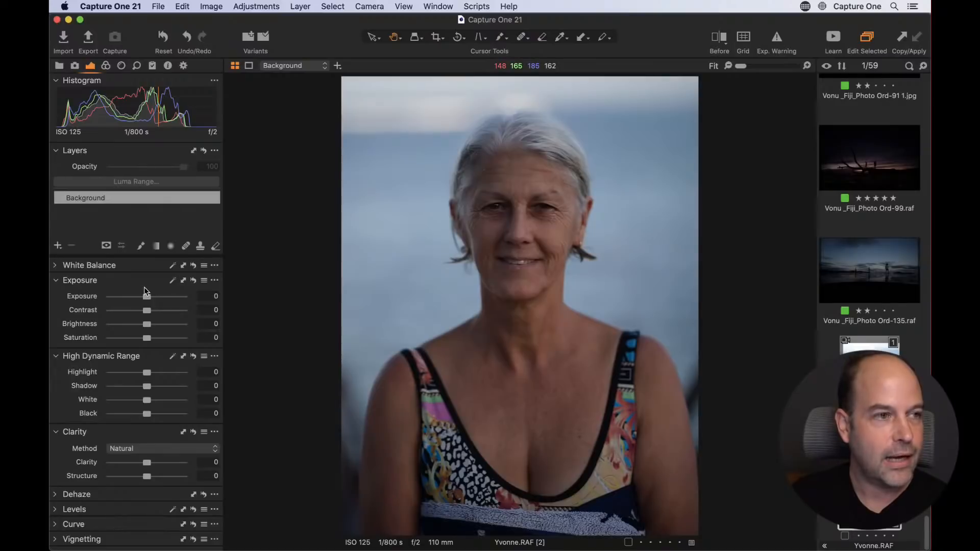
Step: Raise the background's Exposure to 0.71 and auto-adjust its Levels
{"action": "left_click_drag", "start_coordinate": [146, 296], "coordinate": [155, 300]}
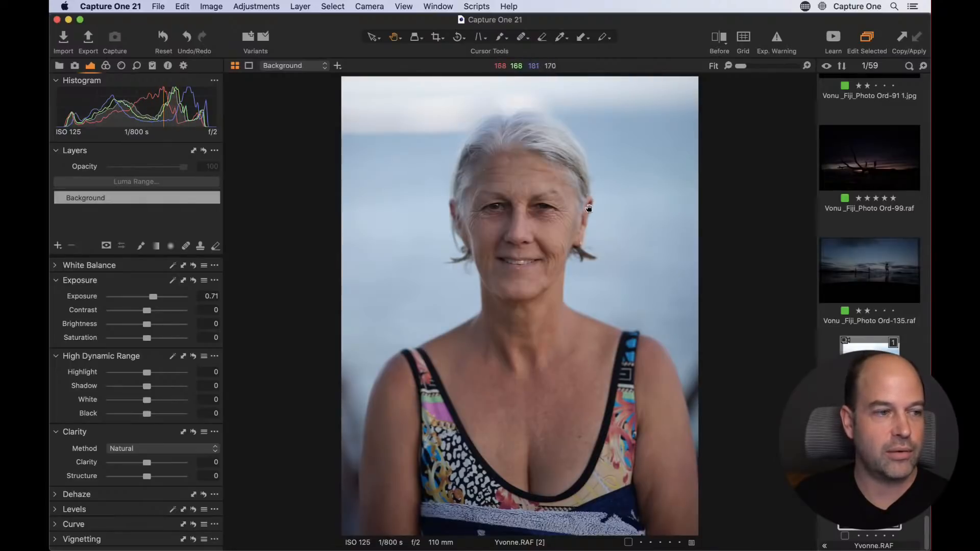
{"action": "left_click", "coordinate": [55, 511]}
{"action": "scroll", "coordinate": [142, 442], "scroll_direction": "down", "scroll_amount": 3}
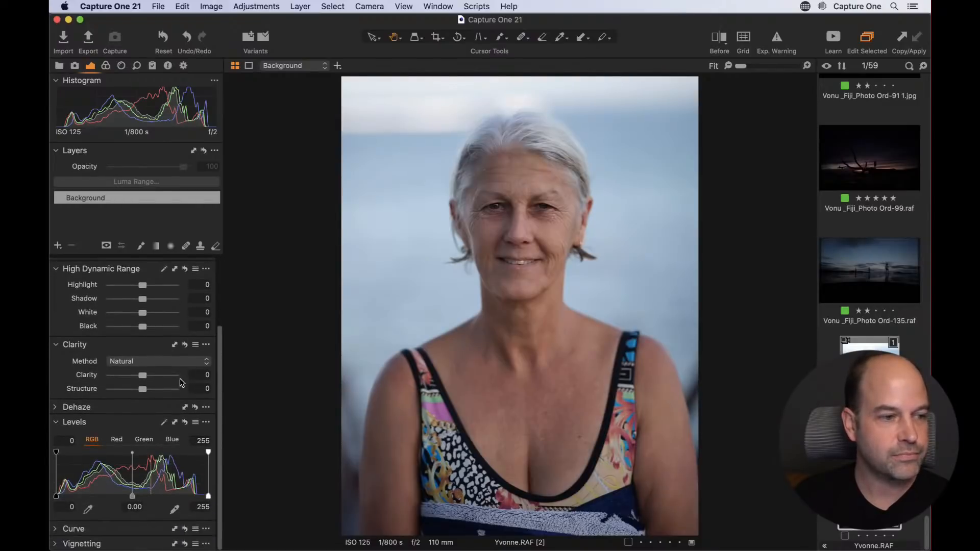
{"action": "left_click", "coordinate": [164, 423]}
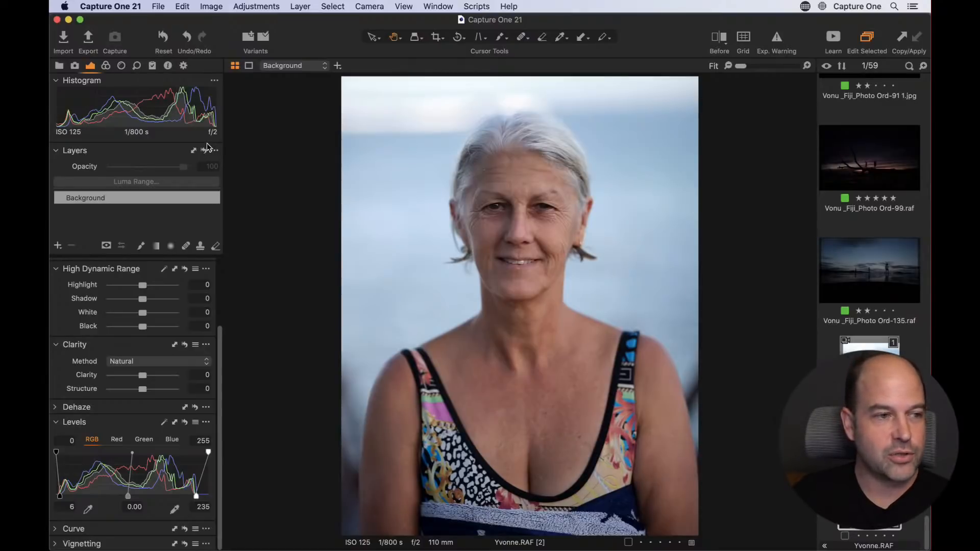
Step: Compare the portrait before and after the adjustments in a split view, and return to the normal view
{"action": "left_click", "coordinate": [724, 40]}
{"action": "left_click_drag", "start_coordinate": [520, 306], "coordinate": [549, 307]}
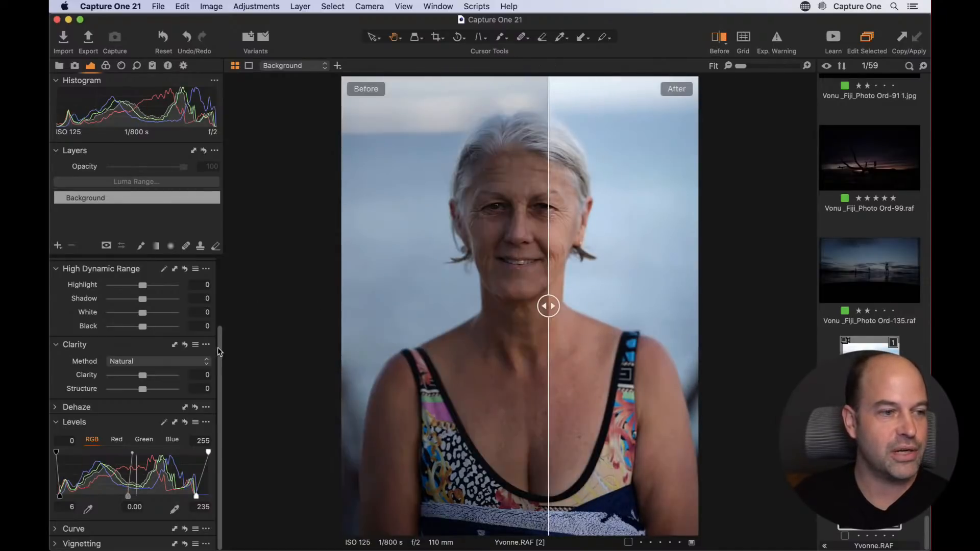
{"action": "left_click_drag", "start_coordinate": [219, 351], "coordinate": [216, 271]}
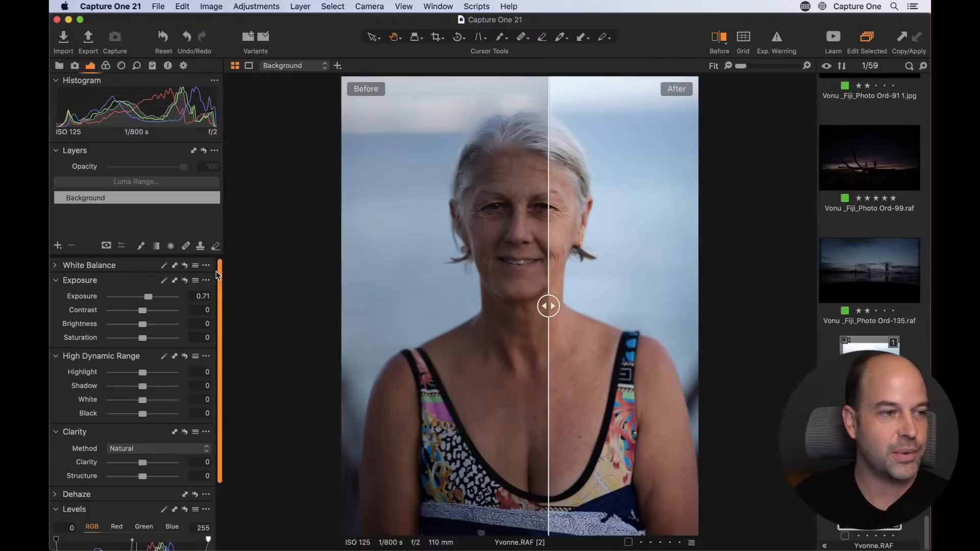
{"action": "left_click", "coordinate": [716, 42]}
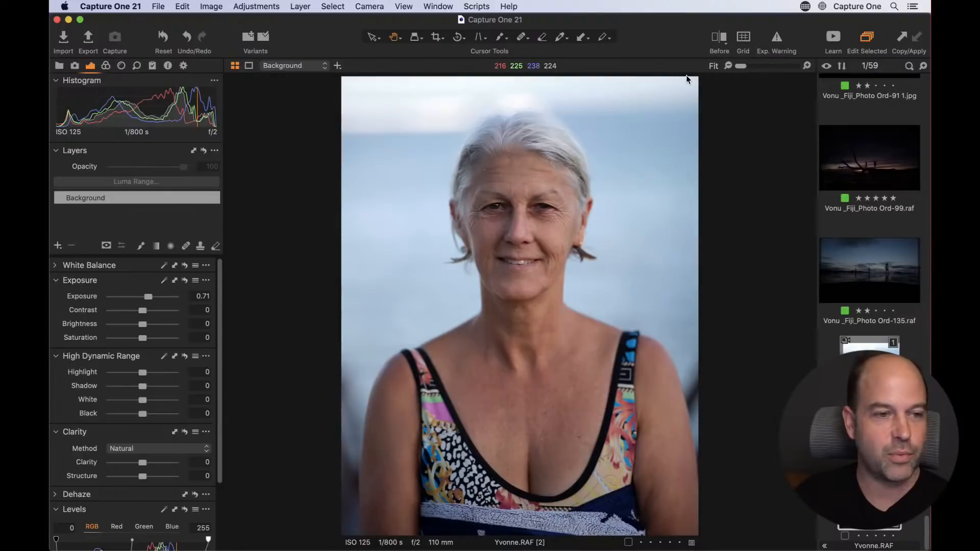
Step: Expand the Curve tool to show the full tone curve for the background
{"action": "scroll", "coordinate": [128, 423], "scroll_direction": "down", "scroll_amount": 4}
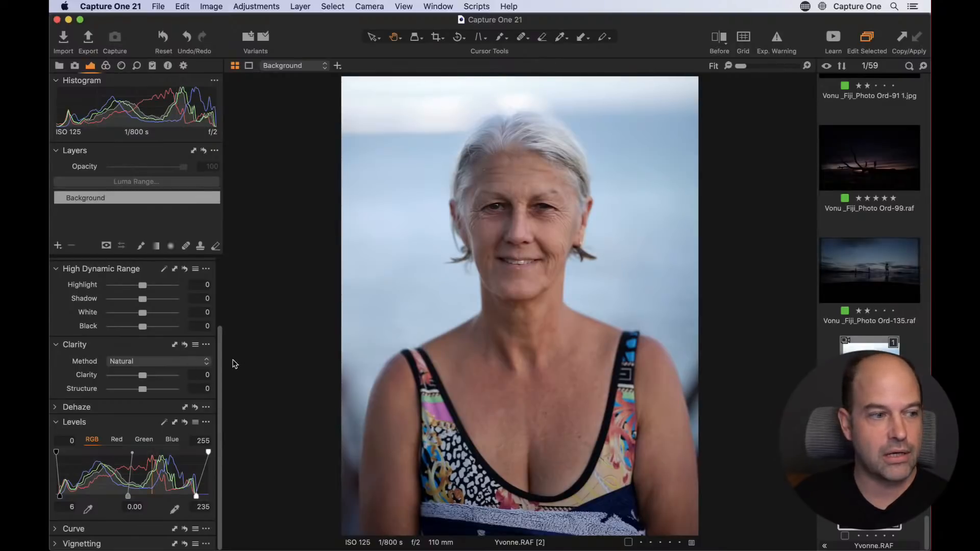
{"action": "left_click", "coordinate": [55, 529]}
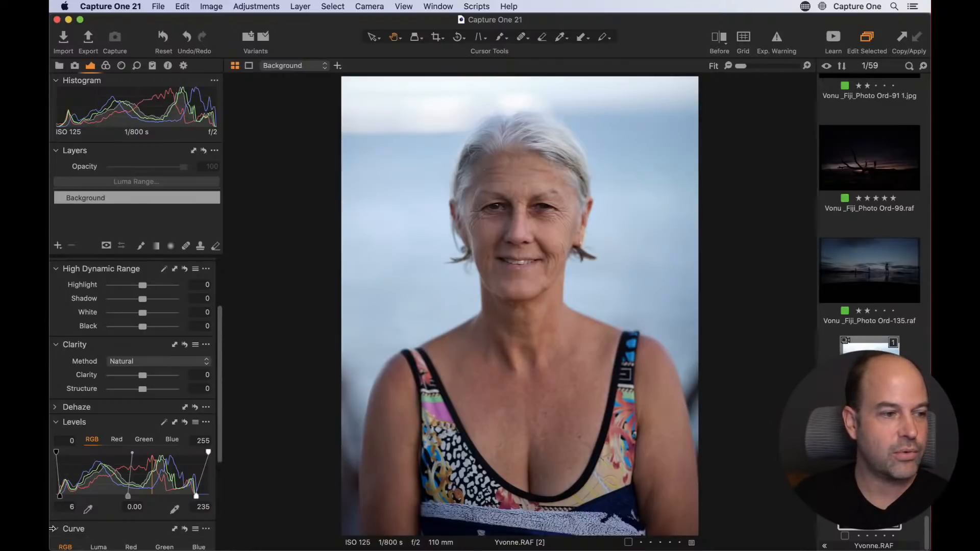
{"action": "scroll", "coordinate": [214, 347], "scroll_direction": "down", "scroll_amount": 5}
{"action": "scroll", "coordinate": [228, 380], "scroll_direction": "down", "scroll_amount": 3}
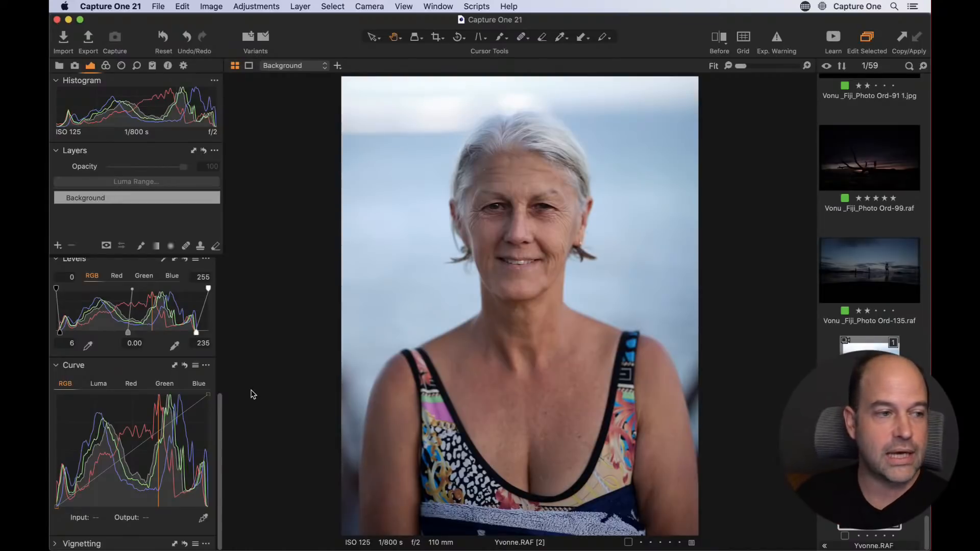
Step: Try an S-shaped contrast curve on the RGB channel with shadow and highlight points, and reset the curve
{"action": "left_click", "coordinate": [80, 496]}
{"action": "left_click", "coordinate": [182, 408]}
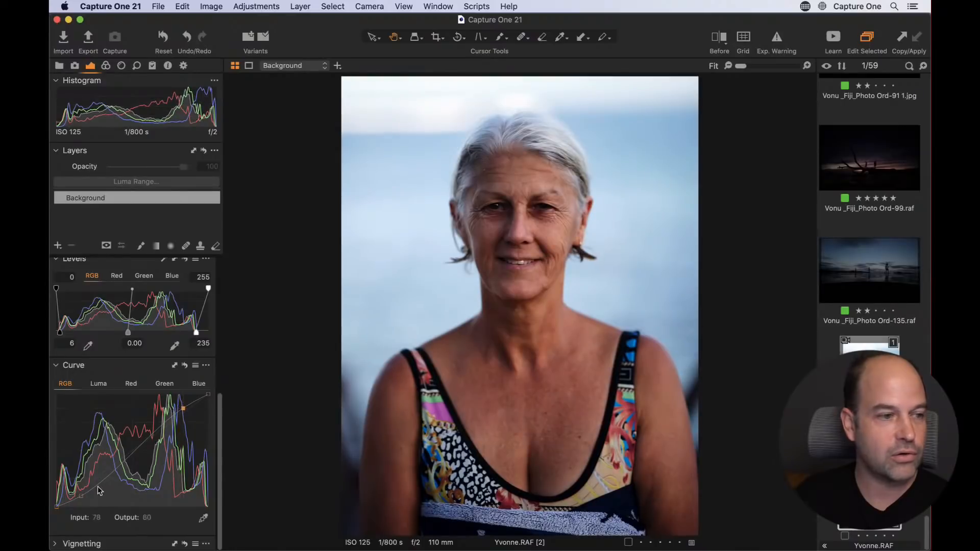
{"action": "left_click_drag", "start_coordinate": [80, 496], "coordinate": [84, 492]}
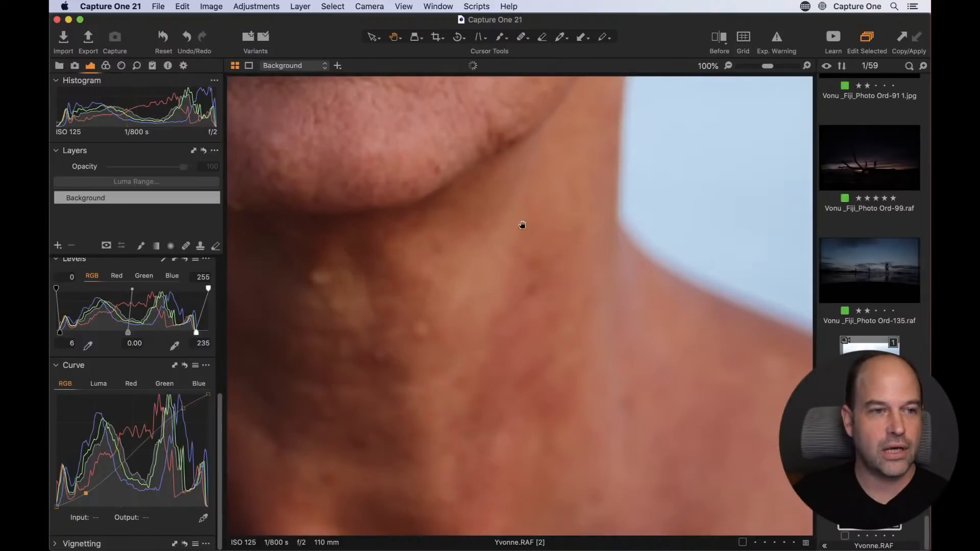
{"action": "double_click", "coordinate": [519, 343]}
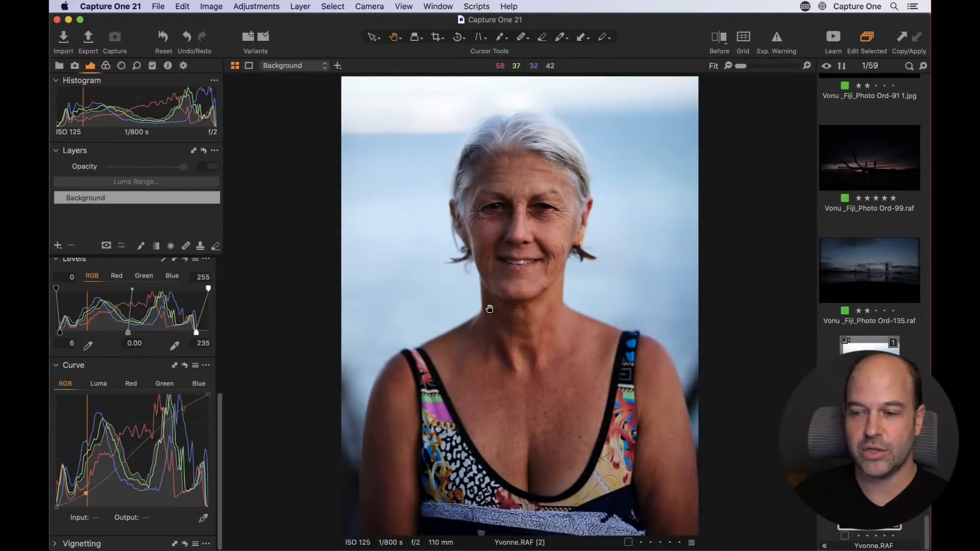
{"action": "left_click", "coordinate": [185, 366]}
Step: Shape the Luma curve with a lowered shadow point, a raised midtone point and a highlight point near input 223, output 233
{"action": "left_click", "coordinate": [99, 386]}
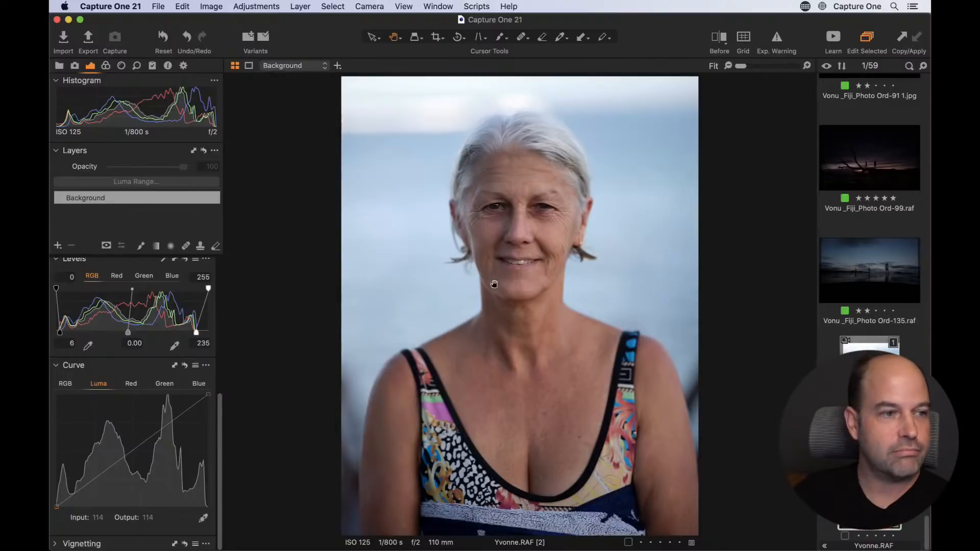
{"action": "left_click", "coordinate": [84, 488]}
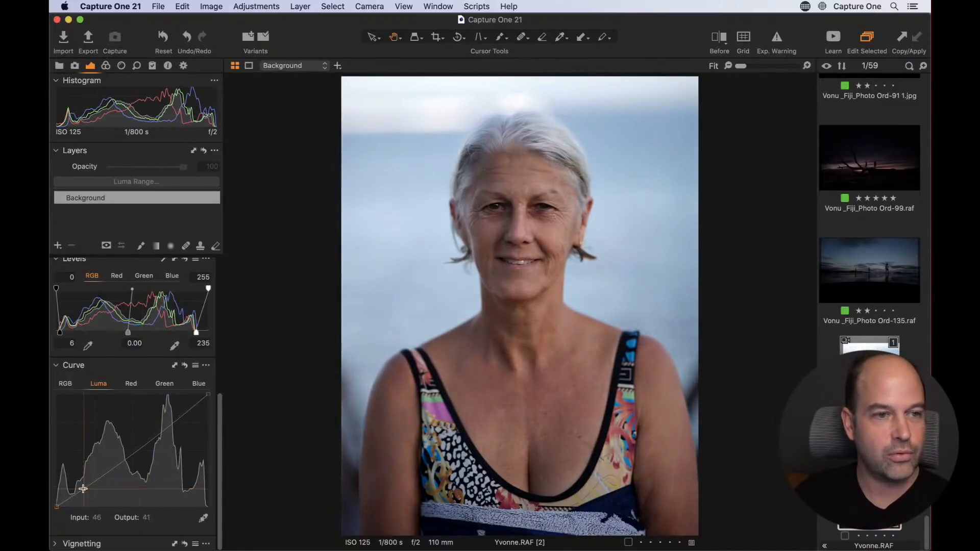
{"action": "left_click_drag", "start_coordinate": [136, 460], "coordinate": [130, 444]}
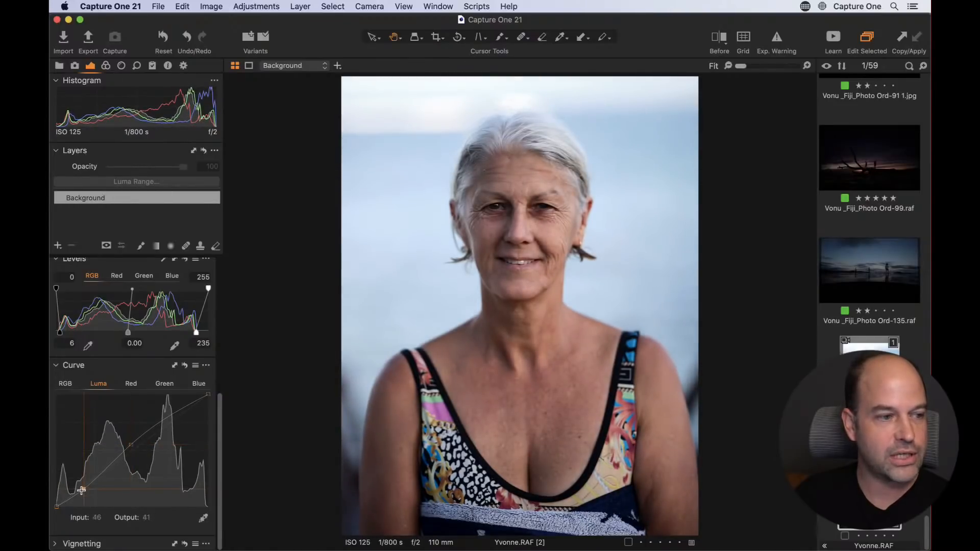
{"action": "left_click_drag", "start_coordinate": [82, 490], "coordinate": [82, 491]}
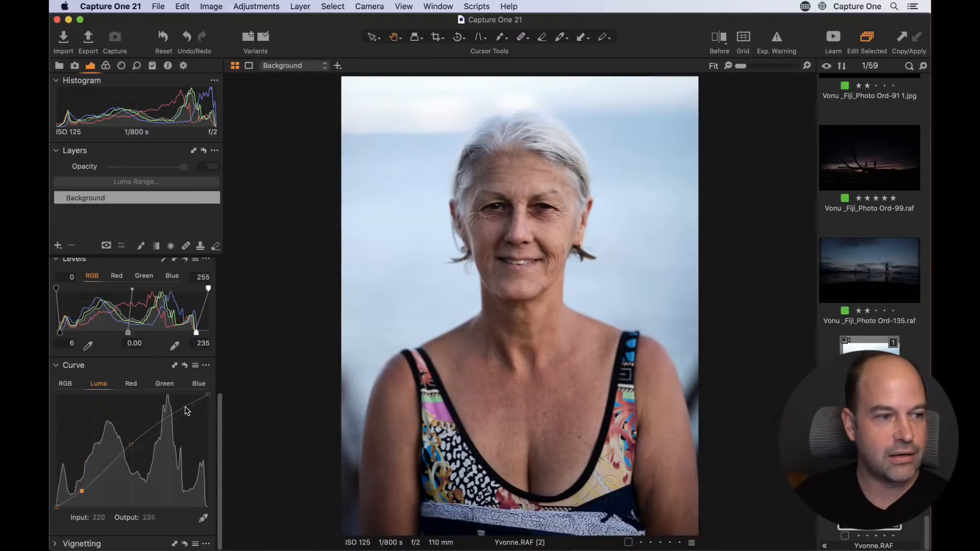
{"action": "left_click_drag", "start_coordinate": [186, 411], "coordinate": [189, 403]}
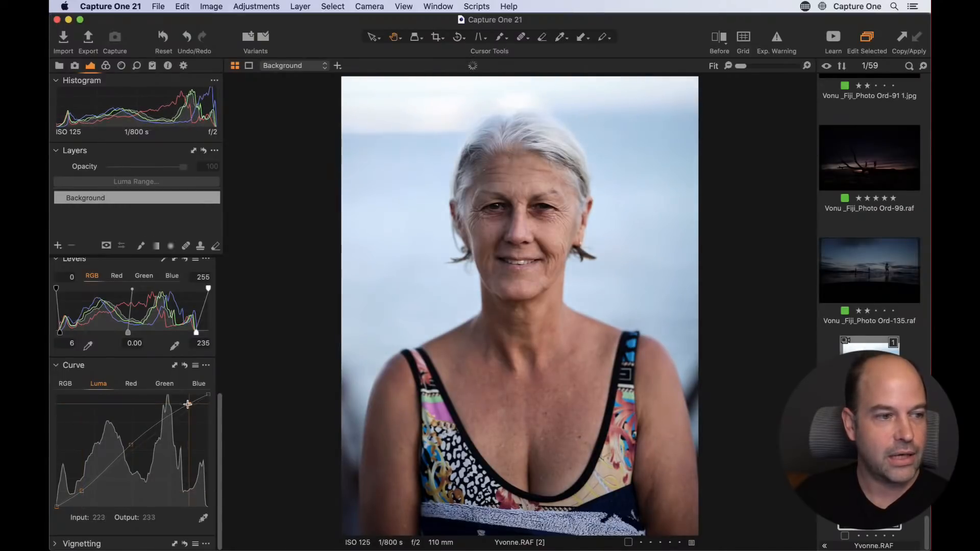
{"action": "left_click", "coordinate": [127, 448]}
{"action": "left_click_drag", "start_coordinate": [81, 491], "coordinate": [78, 495]}
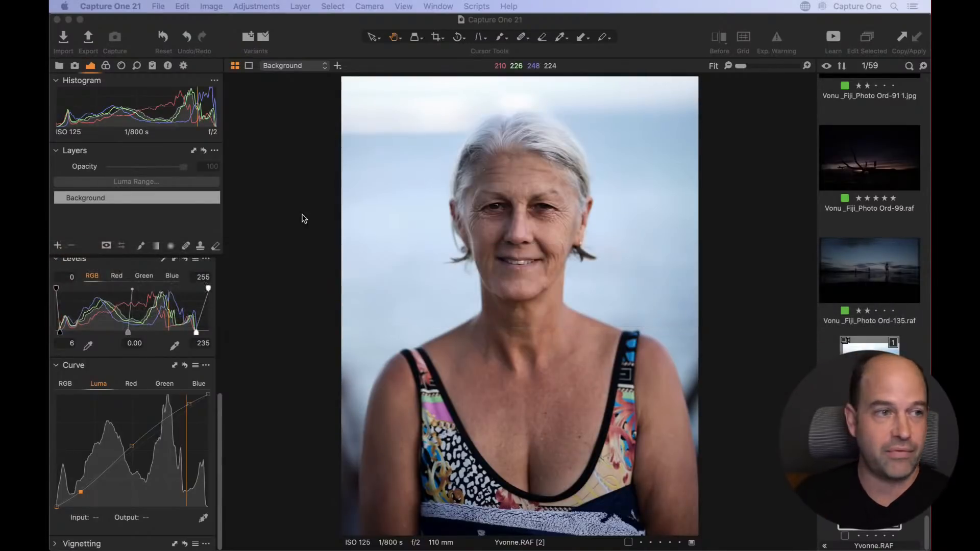
Step: Examine the Exposure preferences for the Levels channel mode and auto levels clipping thresholds, and close the preferences
{"action": "left_click", "coordinate": [277, 165]}
{"action": "left_click", "coordinate": [128, 6]}
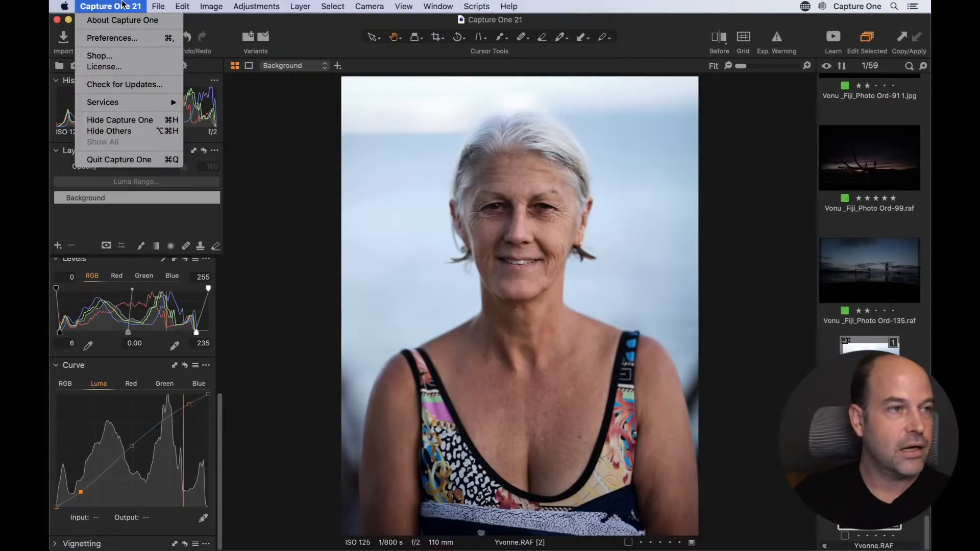
{"action": "left_click", "coordinate": [139, 39]}
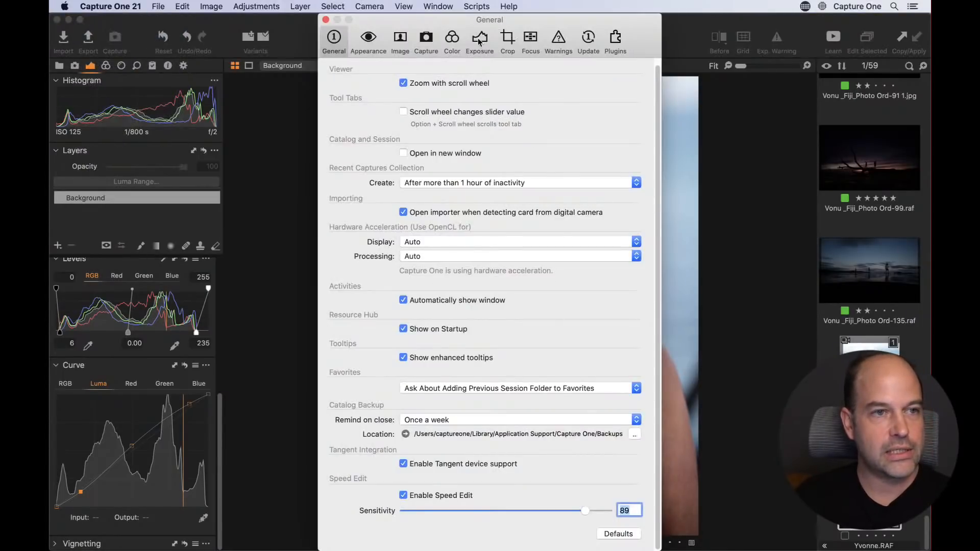
{"action": "left_click", "coordinate": [480, 41]}
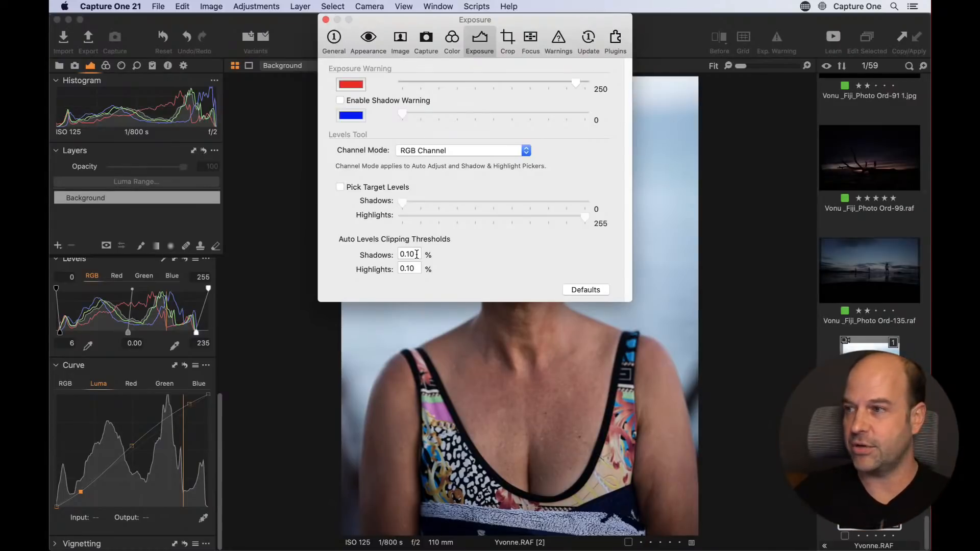
{"action": "left_click", "coordinate": [326, 20]}
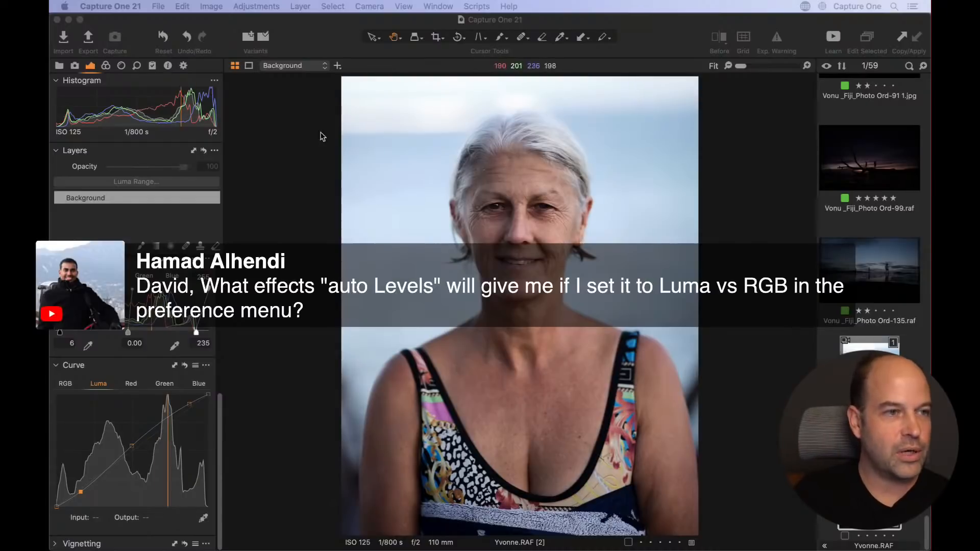
Step: Check the channel mode choices for the Levels tool in the Exposure preferences, keeping RGB Channel, and close the preferences
{"action": "left_click", "coordinate": [110, 6]}
{"action": "left_click", "coordinate": [136, 39]}
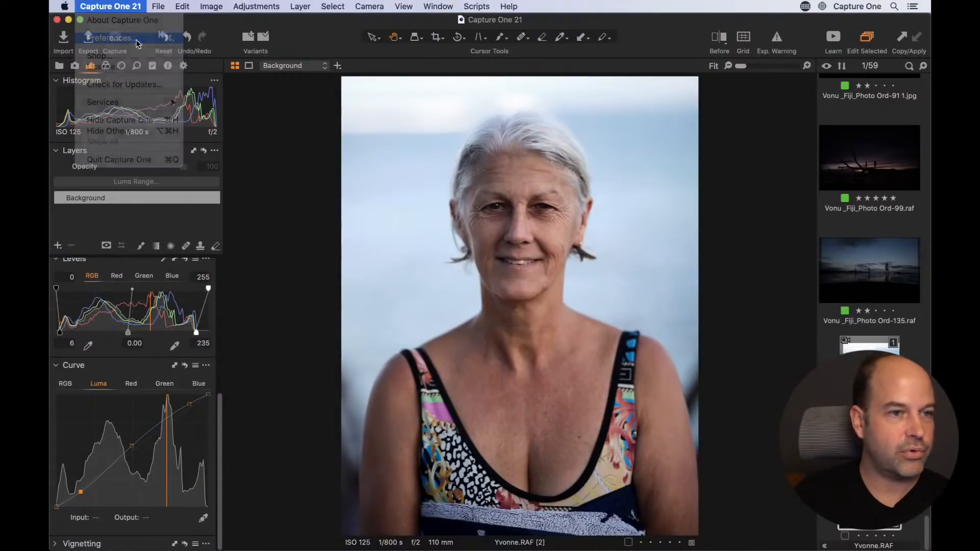
{"action": "left_click", "coordinate": [454, 151]}
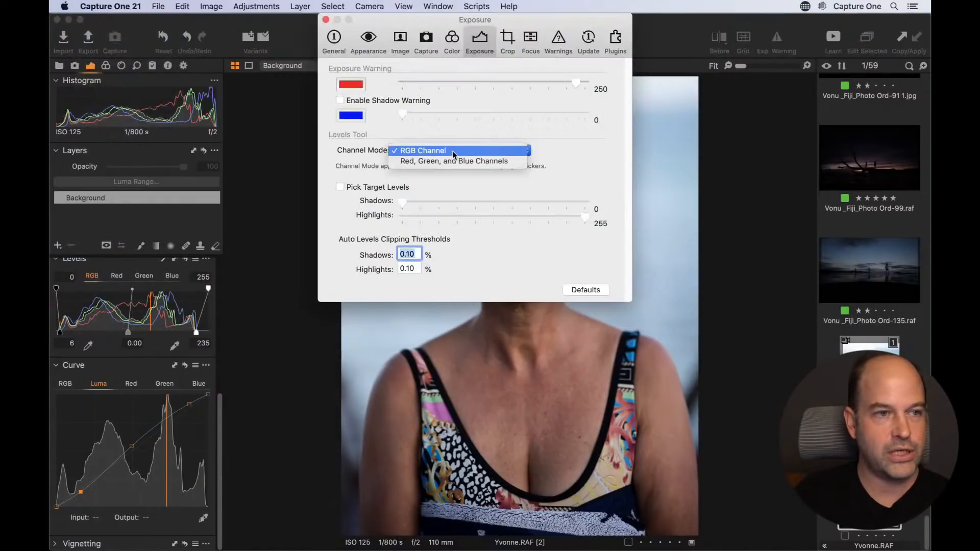
{"action": "left_click", "coordinate": [444, 115]}
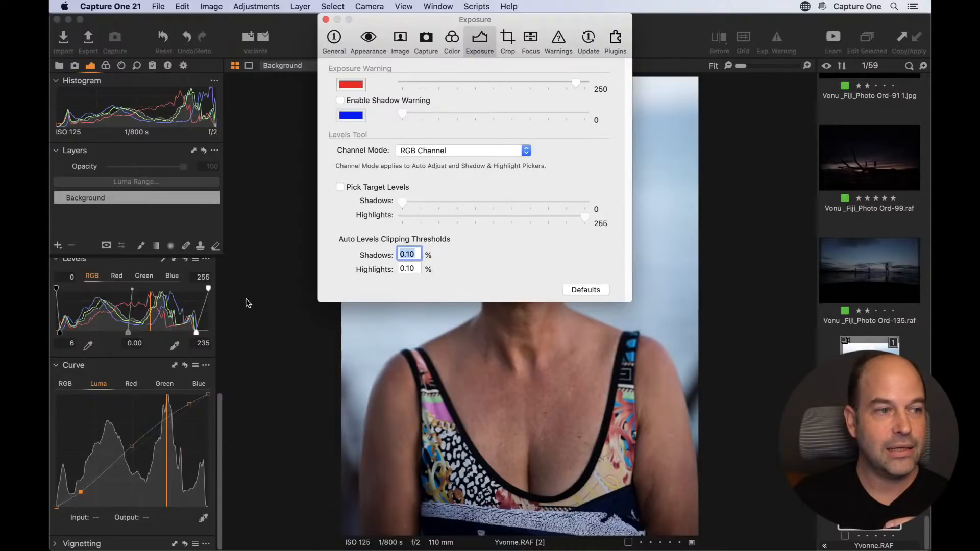
{"action": "key", "text": "super+w"}
Step: Compare the separate Red, Green and Blue histograms in the Levels tool and return to the combined RGB channel
{"action": "left_click", "coordinate": [117, 277]}
{"action": "left_click", "coordinate": [144, 276]}
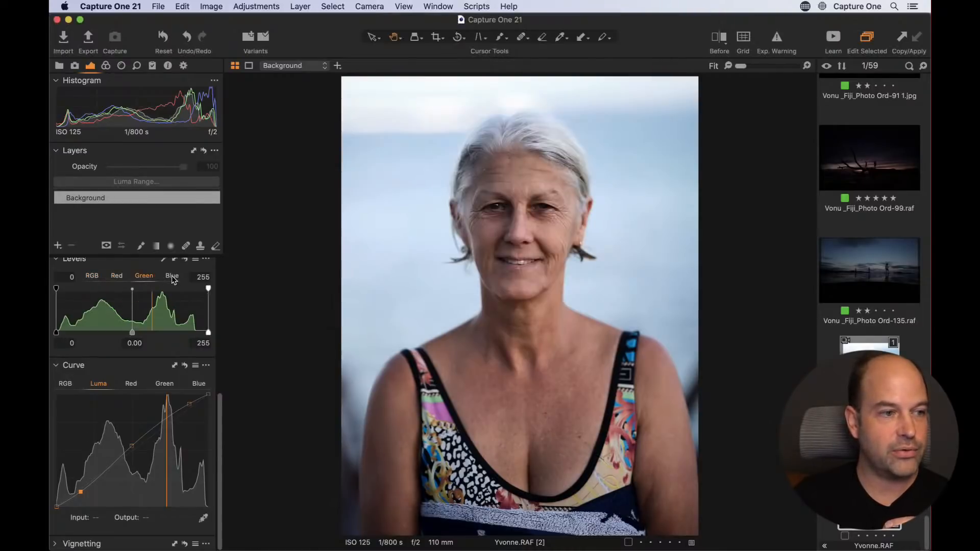
{"action": "left_click", "coordinate": [172, 276]}
{"action": "left_click", "coordinate": [90, 278]}
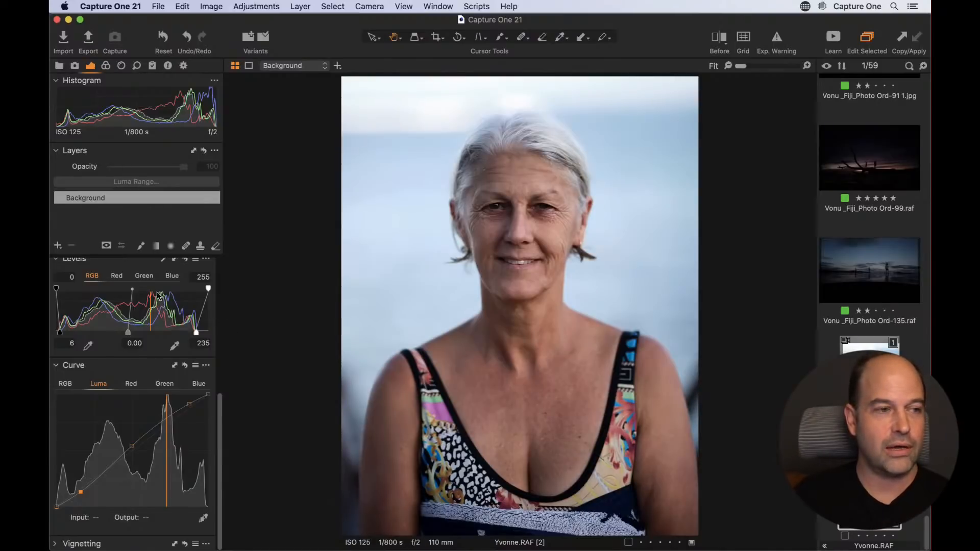
{"action": "left_click", "coordinate": [116, 276]}
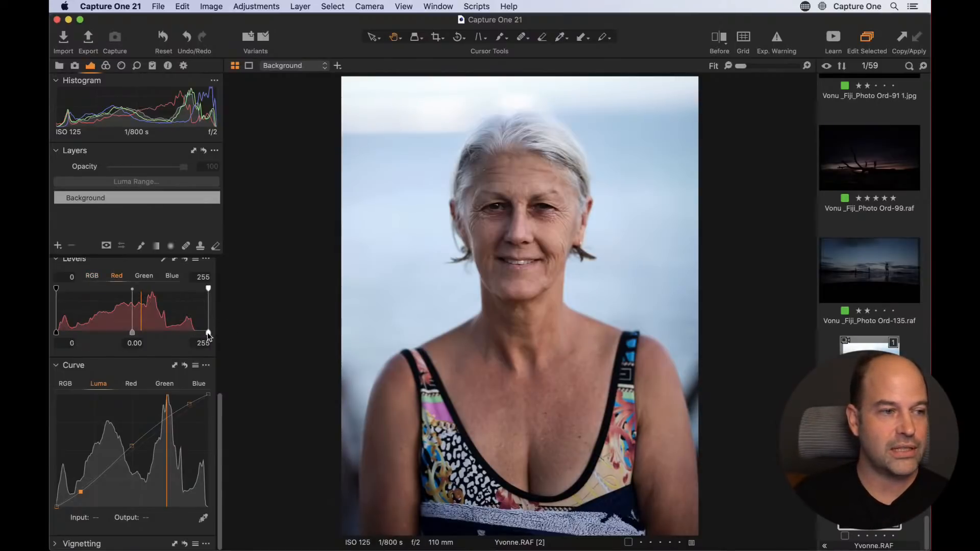
{"action": "left_click", "coordinate": [144, 275]}
{"action": "left_click", "coordinate": [172, 276]}
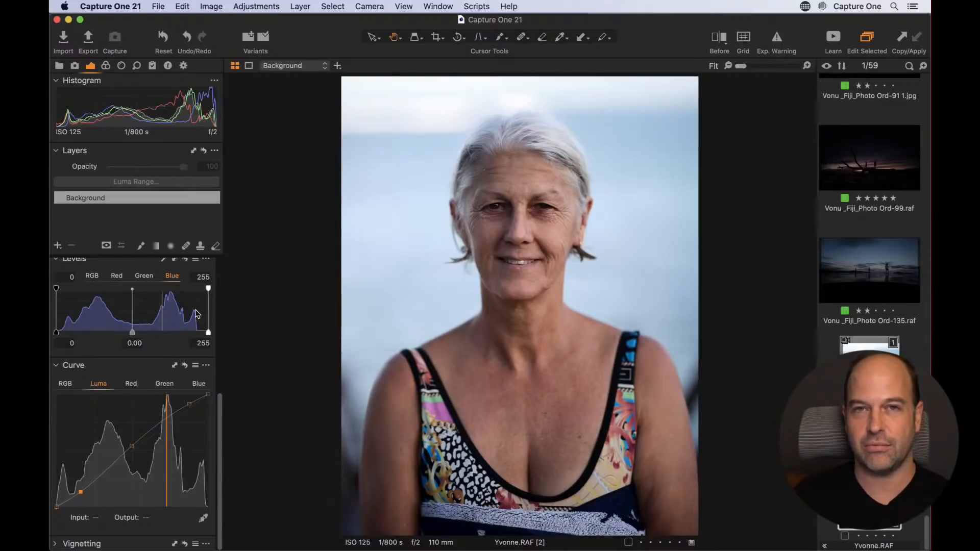
{"action": "left_click", "coordinate": [92, 277]}
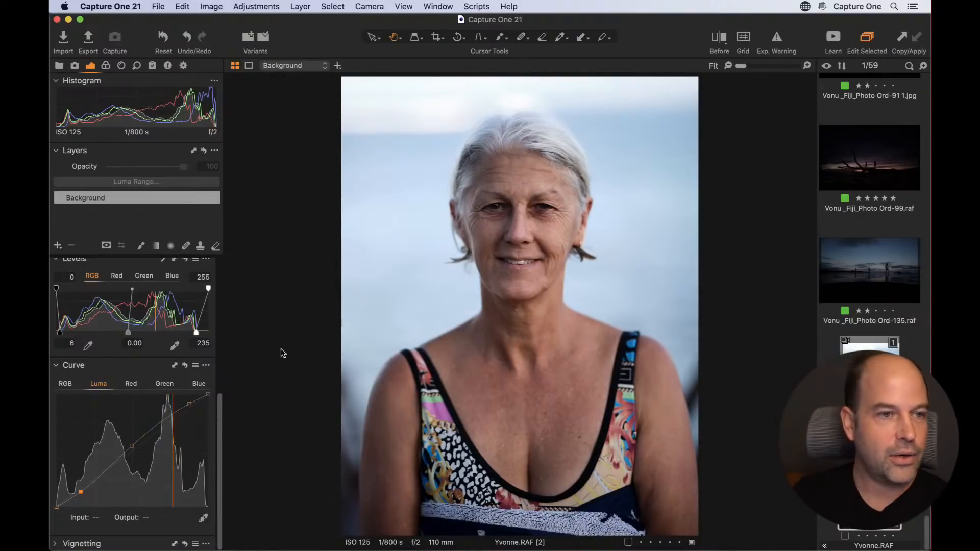
Step: Set the background's High Dynamic Range Shadow to 13 and Black to -14
{"action": "left_click", "coordinate": [134, 447]}
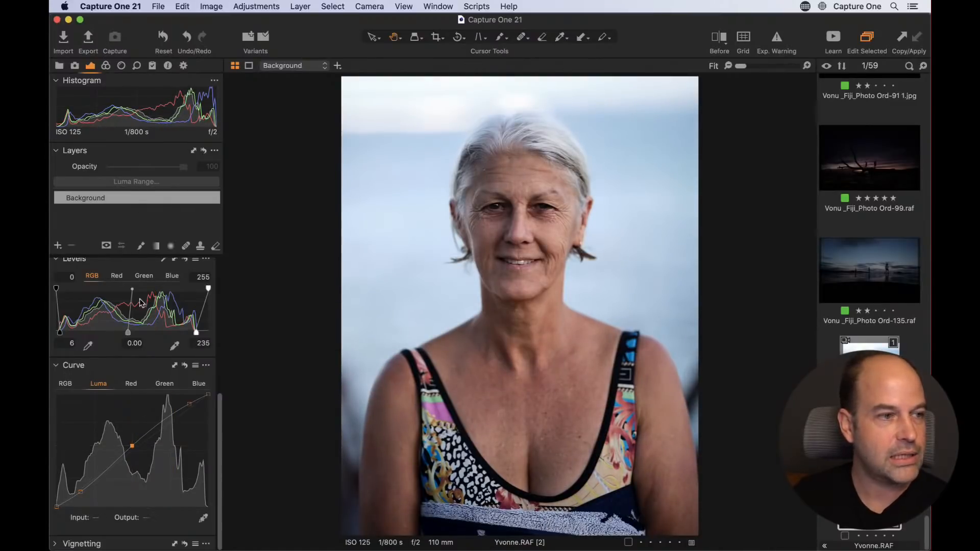
{"action": "scroll", "coordinate": [143, 303], "scroll_direction": "up", "scroll_amount": 5}
{"action": "scroll", "coordinate": [174, 337], "scroll_direction": "up", "scroll_amount": 2}
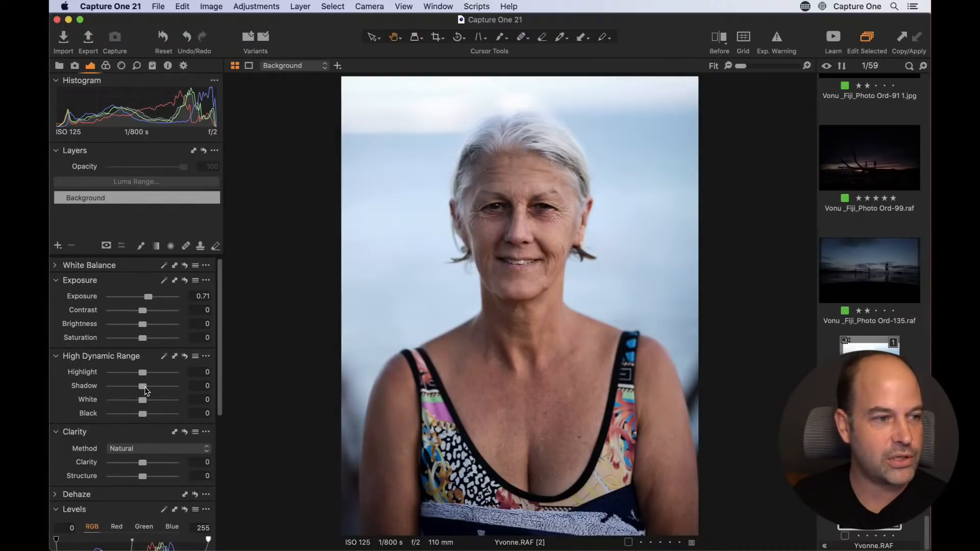
{"action": "left_click_drag", "start_coordinate": [145, 386], "coordinate": [138, 413]}
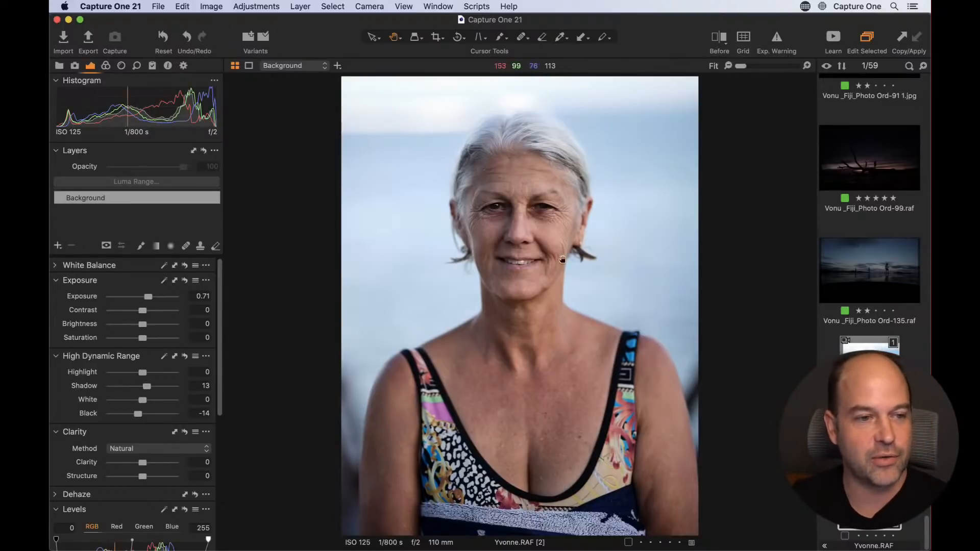
Step: Inspect the skin tones on the neck and chest at 100% and return to the full image
{"action": "left_click", "coordinate": [560, 326]}
{"action": "left_click_drag", "start_coordinate": [560, 327], "coordinate": [604, 217]}
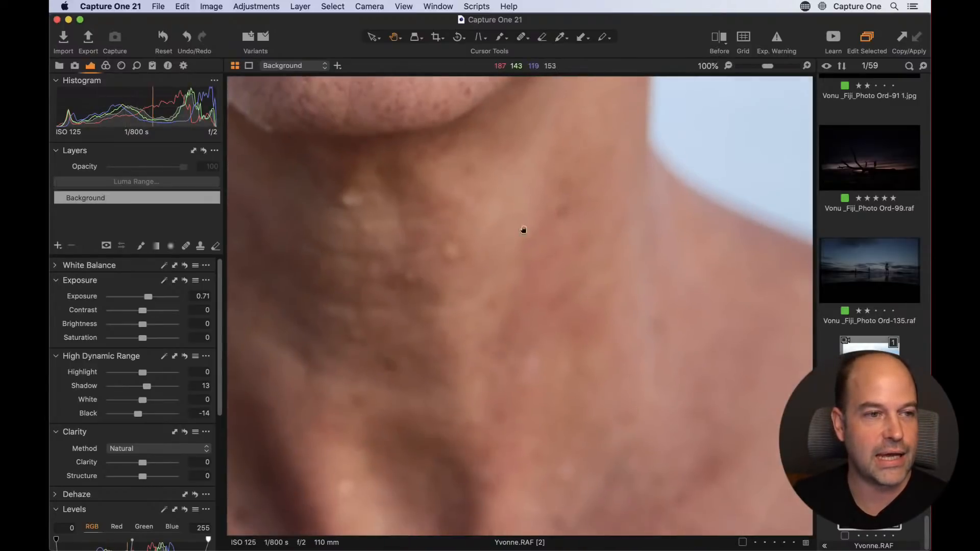
{"action": "double_click", "coordinate": [525, 324]}
{"action": "scroll", "coordinate": [526, 324], "scroll_direction": "up", "scroll_amount": 3}
{"action": "left_click_drag", "start_coordinate": [573, 446], "coordinate": [549, 380]}
{"action": "double_click", "coordinate": [561, 353]}
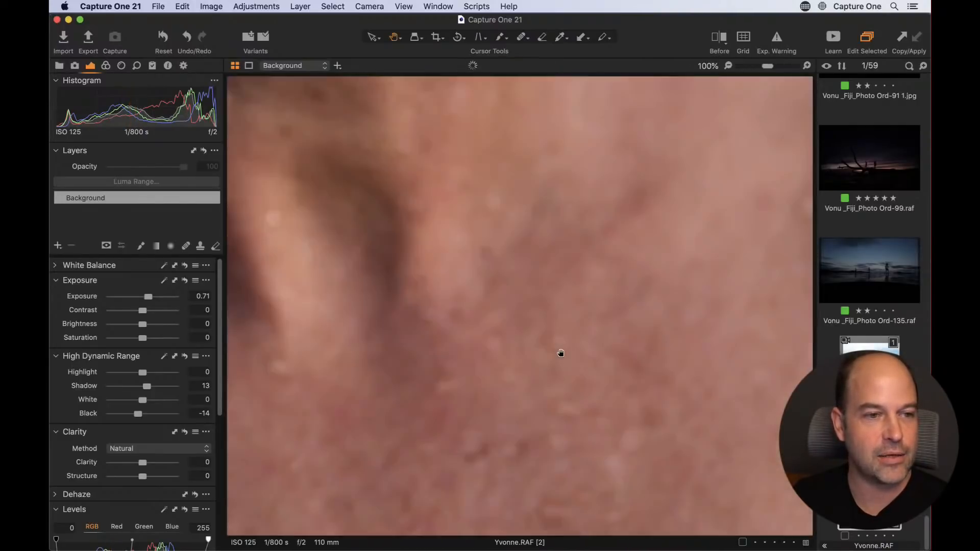
{"action": "double_click", "coordinate": [616, 414]}
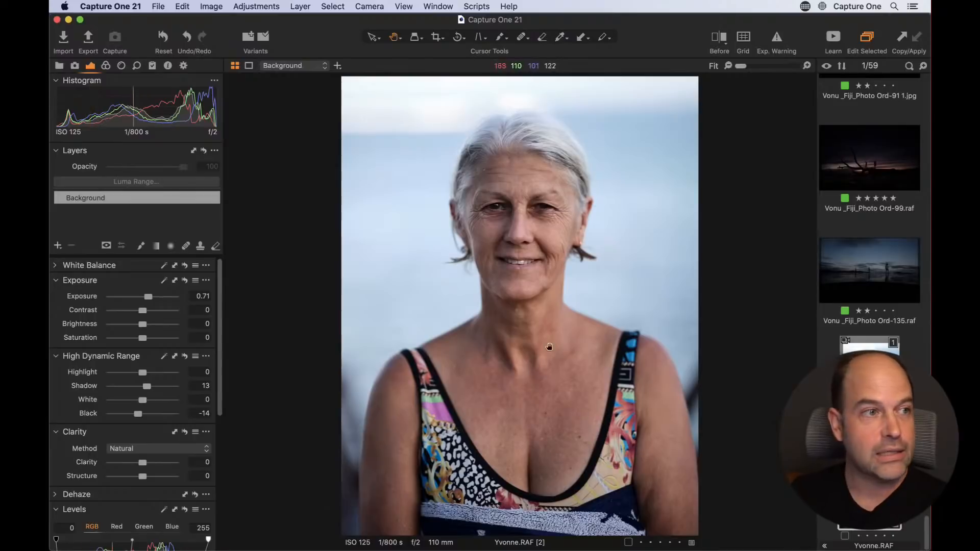
Step: Show the Color Editor's Skin Tone controls and re-dock the tool below Normalize after floating it over the image
{"action": "left_click", "coordinate": [106, 66]}
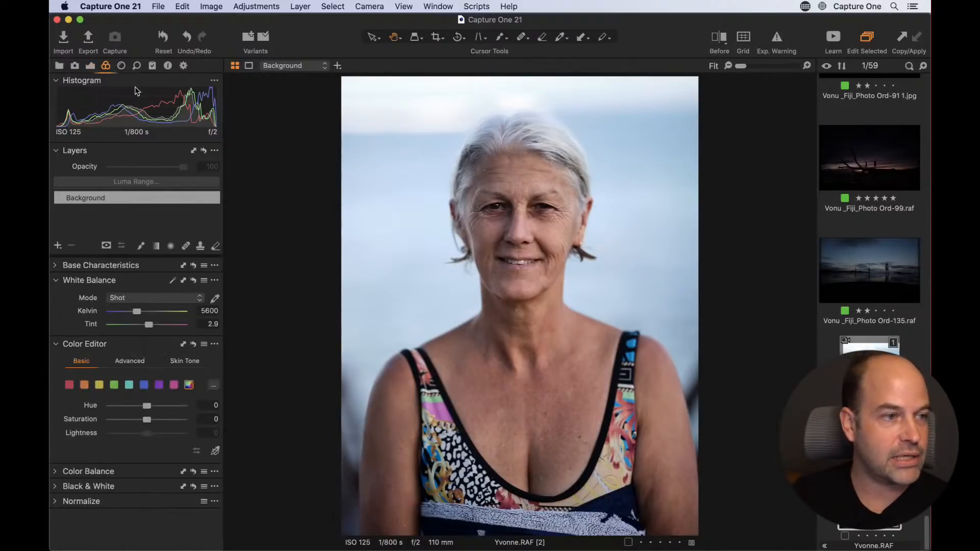
{"action": "left_click", "coordinate": [180, 364]}
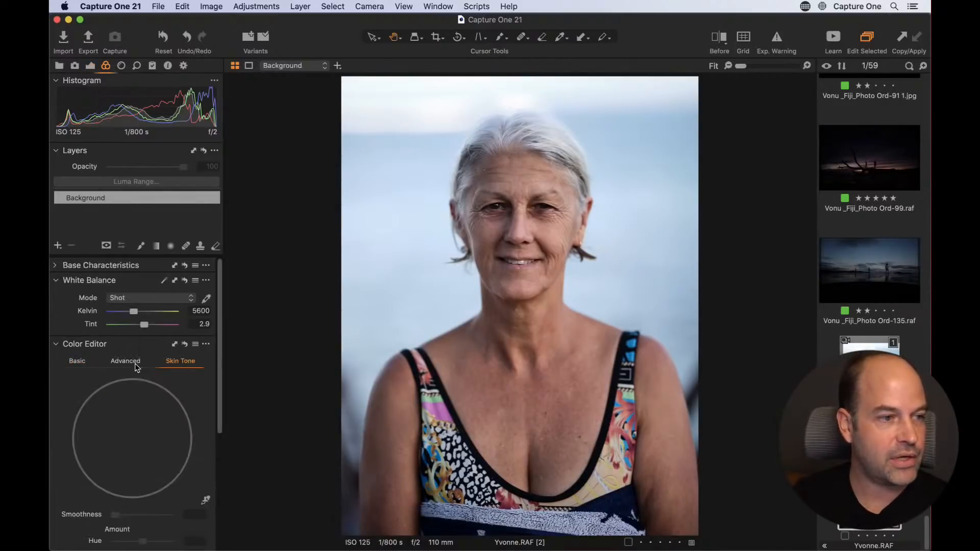
{"action": "scroll", "coordinate": [123, 380], "scroll_direction": "down", "scroll_amount": 3}
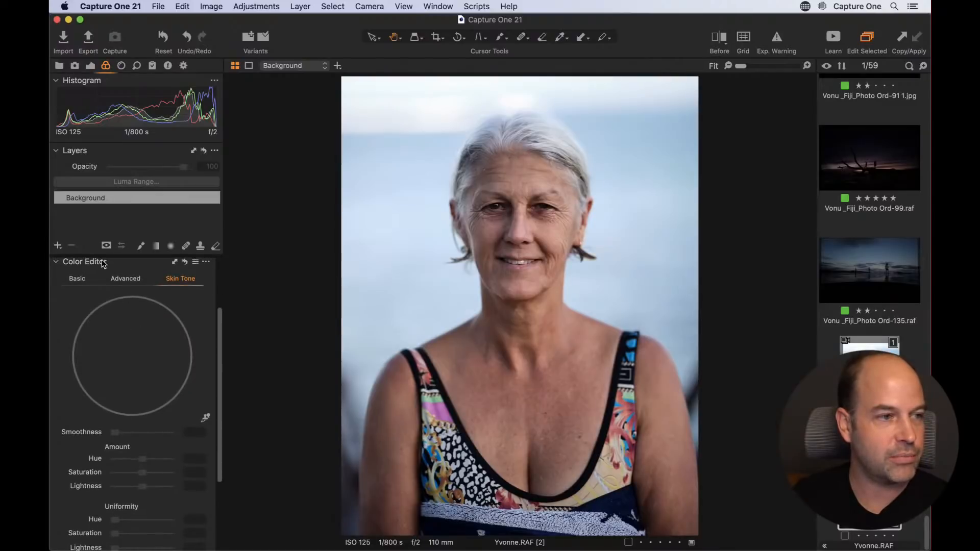
{"action": "left_click_drag", "start_coordinate": [98, 264], "coordinate": [295, 130]}
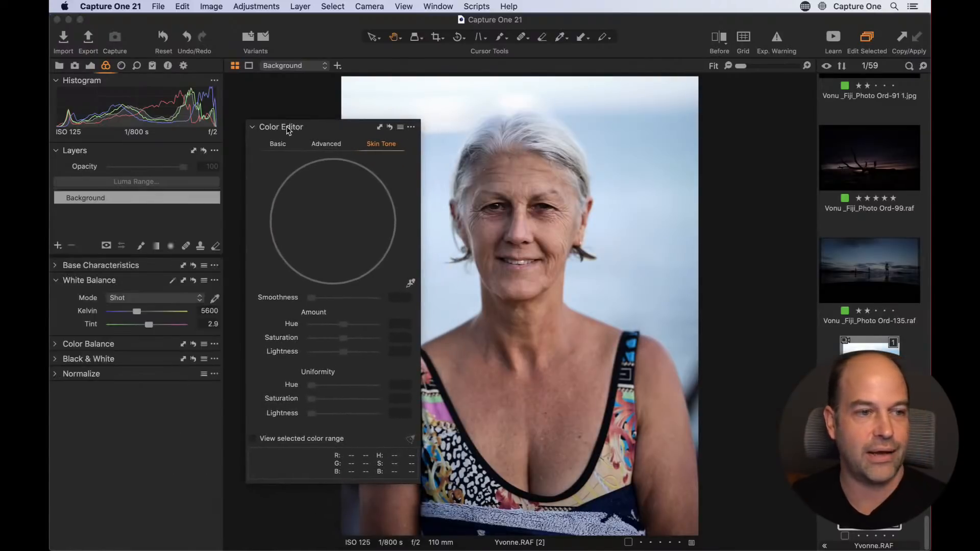
{"action": "mouse_move", "coordinate": [286, 127]}
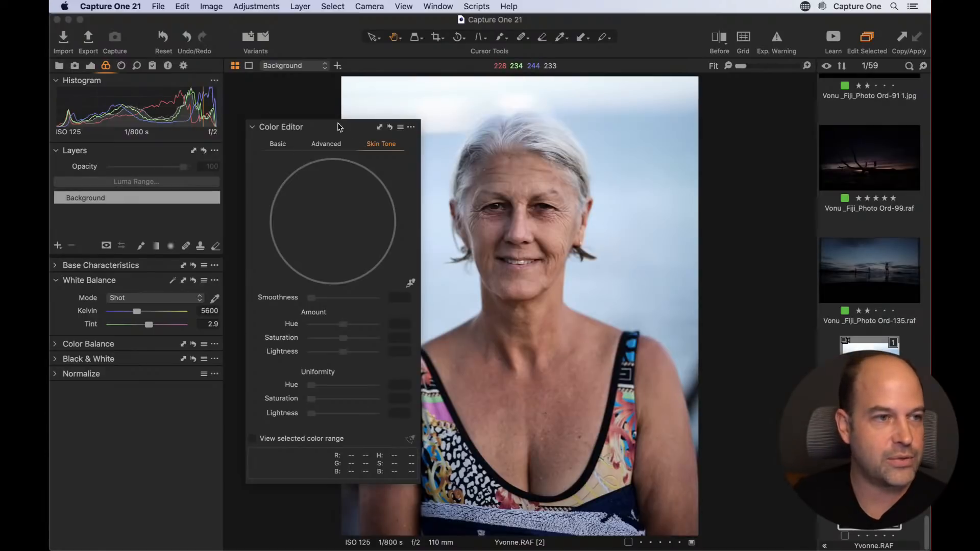
{"action": "left_click_drag", "start_coordinate": [332, 124], "coordinate": [143, 396]}
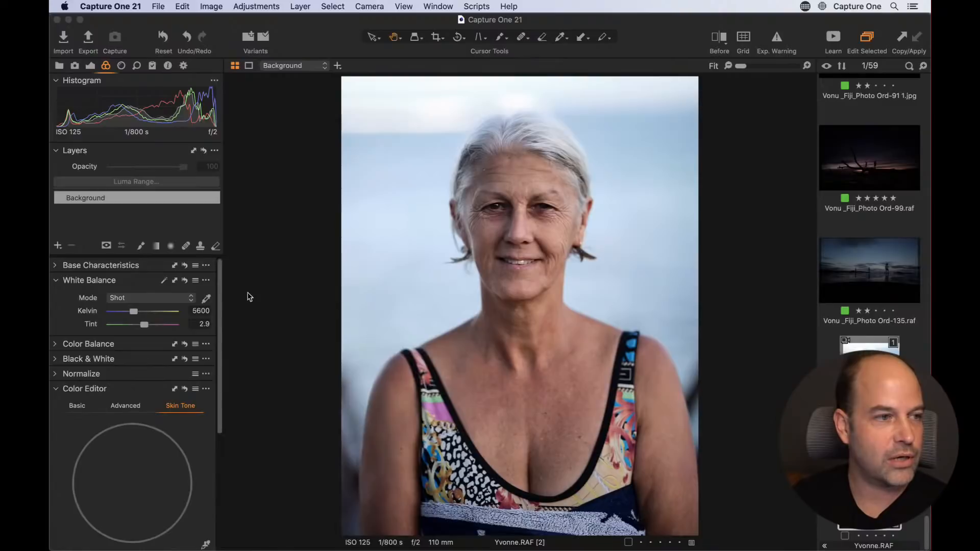
Step: Add a new adjustment layer and name it Skin Tone
{"action": "left_click", "coordinate": [58, 246]}
{"action": "double_click", "coordinate": [102, 196]}
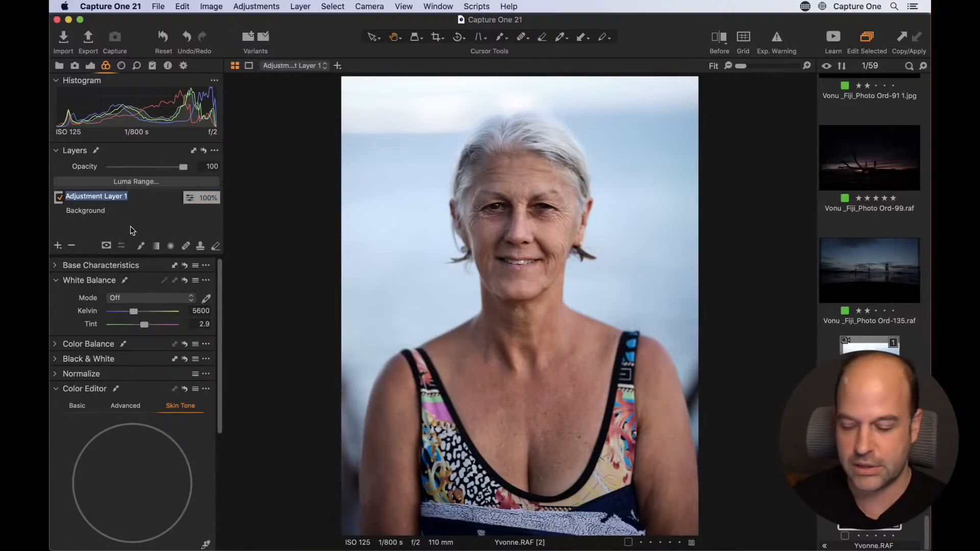
{"action": "type", "text": "Skin Tone"}
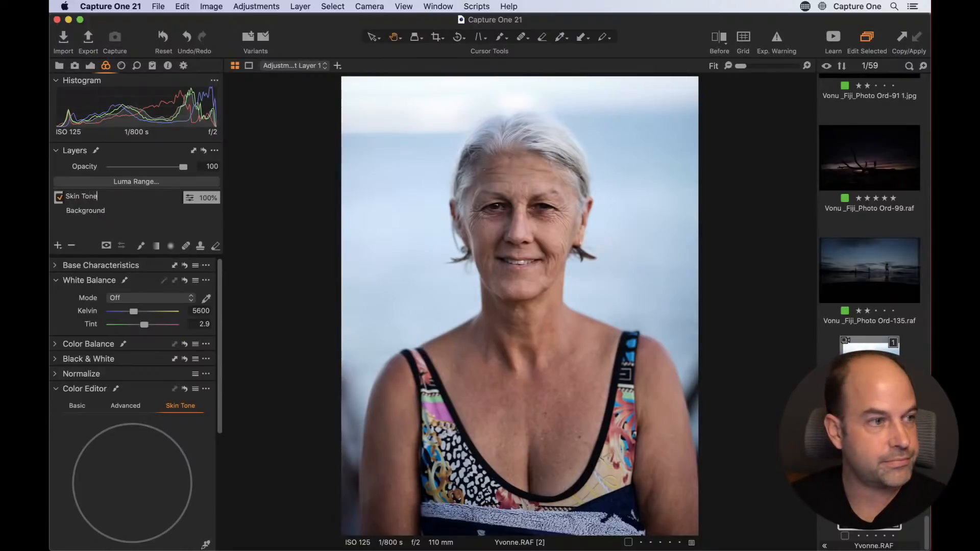
{"action": "key", "text": "Return"}
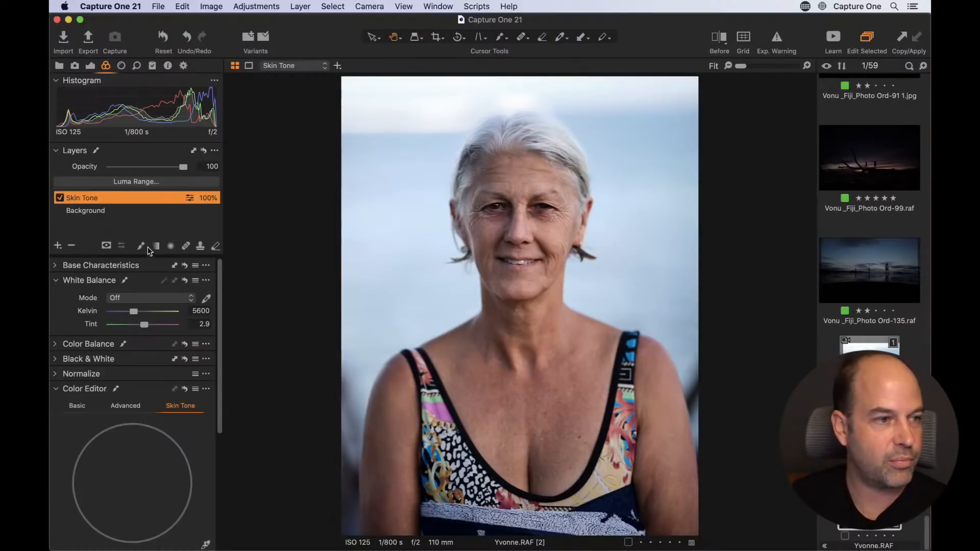
Step: Configure the mask brush for the Skin Tone layer with size 967, hardness 41, opacity 100 and flow 100
{"action": "right_click", "coordinate": [526, 329]}
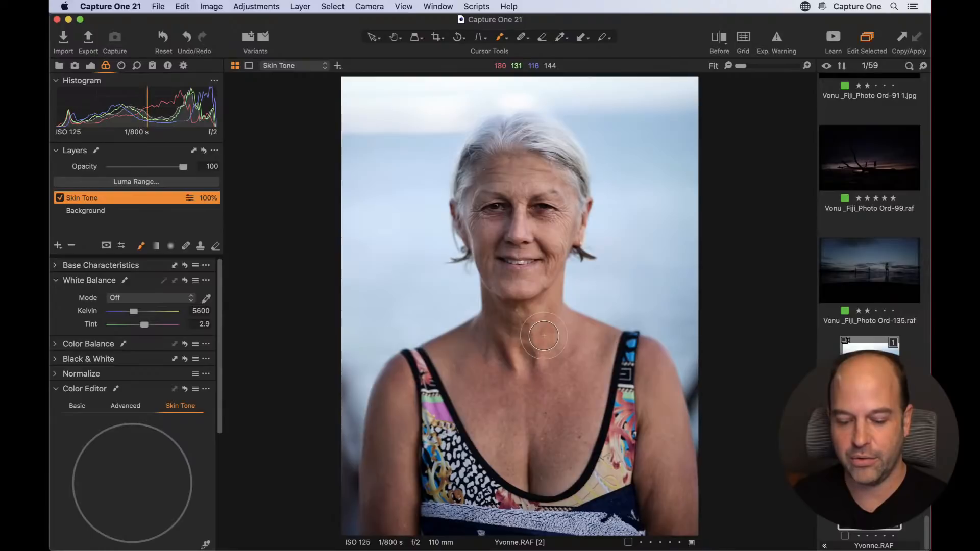
{"action": "mouse_move", "coordinate": [547, 331]}
{"action": "left_mouse_down"}
{"action": "mouse_move", "coordinate": [559, 329]}
{"action": "mouse_move", "coordinate": [552, 327]}
{"action": "left_mouse_up"}
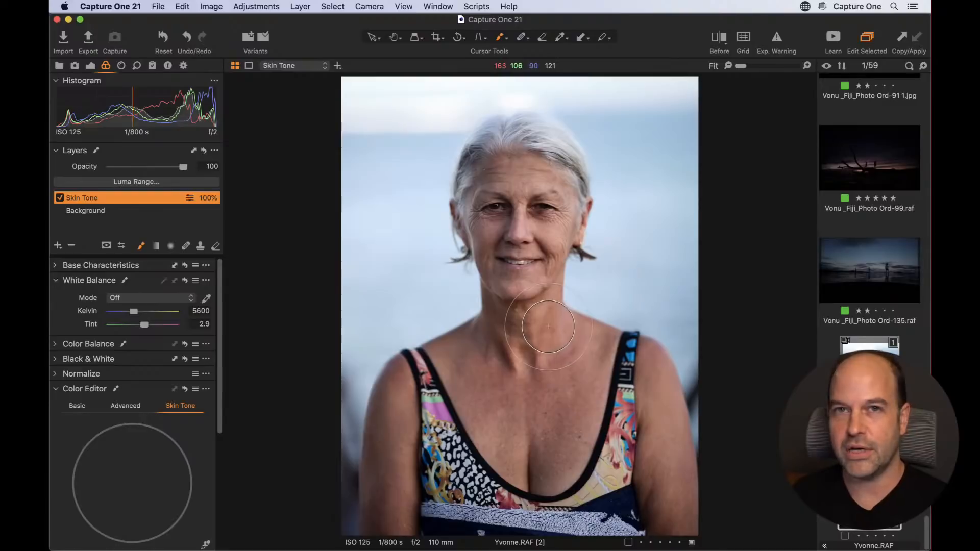
{"action": "right_click", "coordinate": [537, 283]}
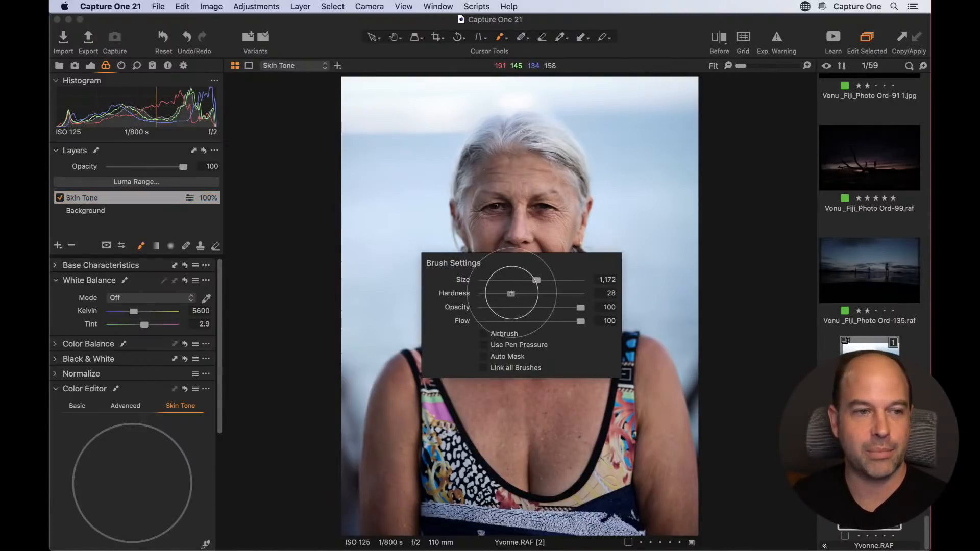
{"action": "left_click_drag", "start_coordinate": [529, 280], "coordinate": [523, 294]}
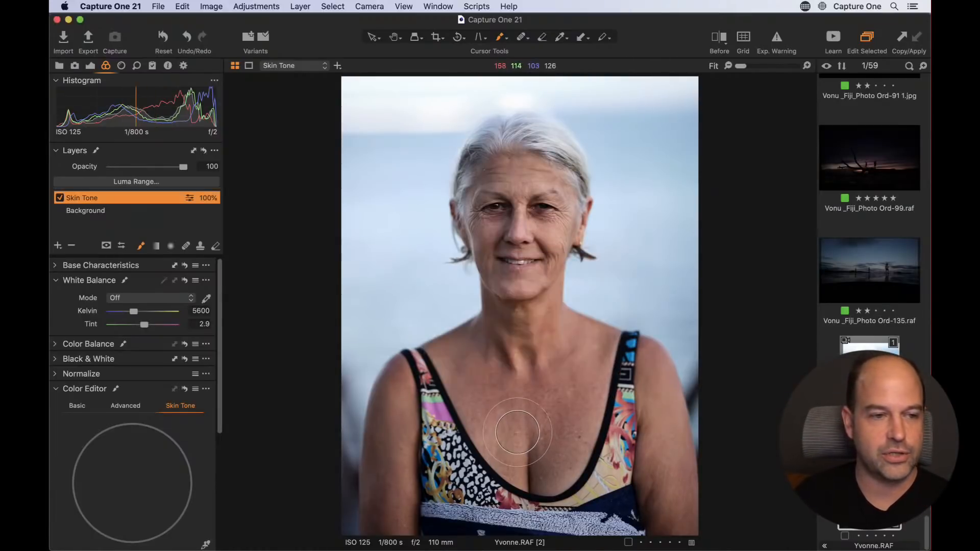
{"action": "right_click", "coordinate": [510, 346]}
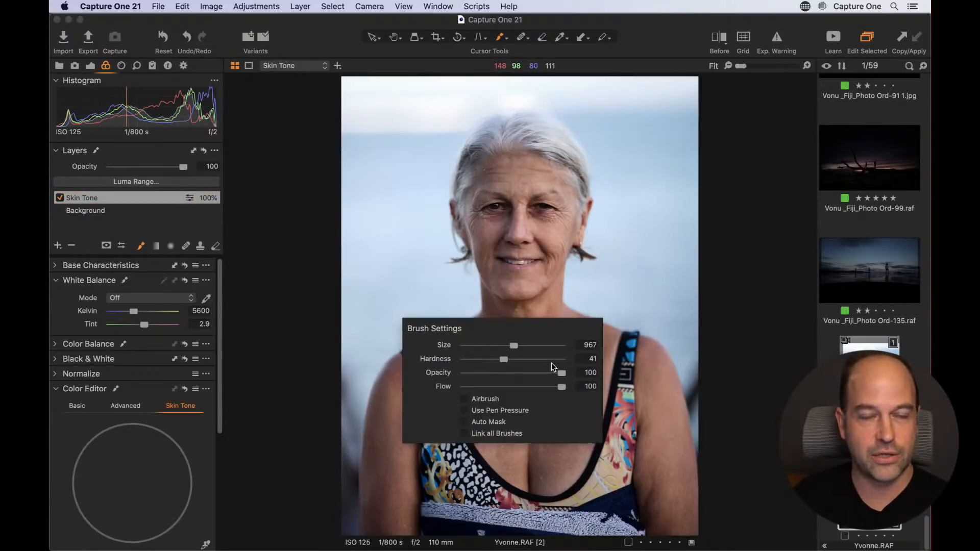
Step: Paint the Skin Tone layer's mask over the woman's neck, chest, shoulders and both arms, leaving out the face
{"action": "mouse_move", "coordinate": [460, 359]}
{"action": "left_mouse_down"}
{"action": "mouse_move", "coordinate": [490, 412]}
{"action": "mouse_move", "coordinate": [460, 375]}
{"action": "mouse_move", "coordinate": [485, 424]}
{"action": "mouse_move", "coordinate": [508, 451]}
{"action": "mouse_move", "coordinate": [548, 465]}
{"action": "mouse_move", "coordinate": [588, 382]}
{"action": "mouse_move", "coordinate": [594, 334]}
{"action": "mouse_move", "coordinate": [567, 321]}
{"action": "mouse_move", "coordinate": [490, 316]}
{"action": "mouse_move", "coordinate": [468, 338]}
{"action": "mouse_move", "coordinate": [543, 434]}
{"action": "mouse_move", "coordinate": [532, 425]}
{"action": "mouse_move", "coordinate": [535, 454]}
{"action": "mouse_move", "coordinate": [579, 451]}
{"action": "mouse_move", "coordinate": [525, 350]}
{"action": "left_mouse_up"}
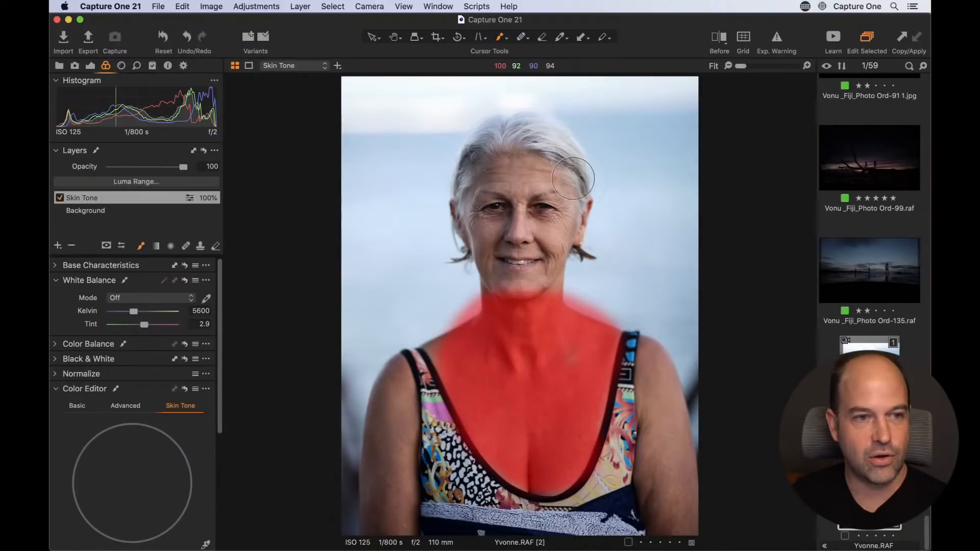
{"action": "mouse_move", "coordinate": [684, 378]}
{"action": "left_mouse_down"}
{"action": "mouse_move", "coordinate": [653, 362]}
{"action": "mouse_move", "coordinate": [654, 483]}
{"action": "mouse_move", "coordinate": [675, 525]}
{"action": "mouse_move", "coordinate": [661, 404]}
{"action": "left_mouse_up"}
{"action": "mouse_move", "coordinate": [403, 379]}
{"action": "left_mouse_down"}
{"action": "mouse_move", "coordinate": [375, 548]}
{"action": "mouse_move", "coordinate": [380, 454]}
{"action": "mouse_move", "coordinate": [391, 505]}
{"action": "mouse_move", "coordinate": [482, 394]}
{"action": "mouse_move", "coordinate": [503, 332]}
{"action": "mouse_move", "coordinate": [447, 347]}
{"action": "mouse_move", "coordinate": [504, 331]}
{"action": "left_mouse_up"}
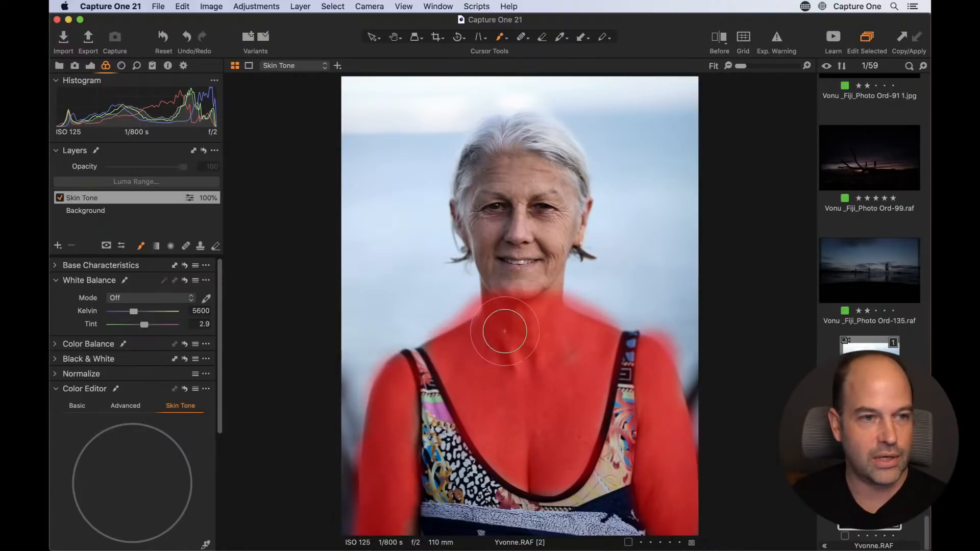
Step: Examine the painted mask up close around the face, neck and shoulders, and hide the mask overlay
{"action": "key", "text": "super+equal"}
{"action": "key", "text": "super+equal"}
{"action": "key", "text": "super+equal"}
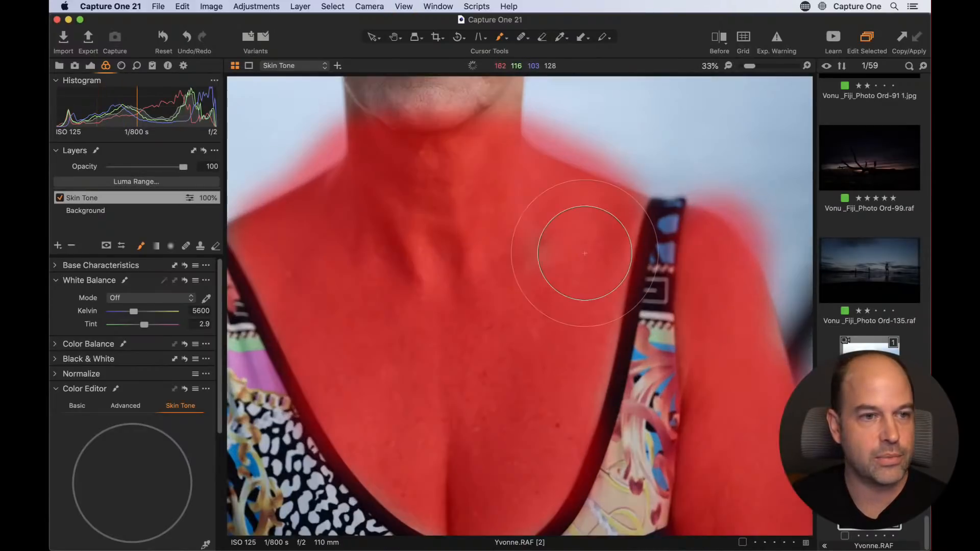
{"action": "left_click_drag", "start_coordinate": [896, 152], "coordinate": [753, 153]}
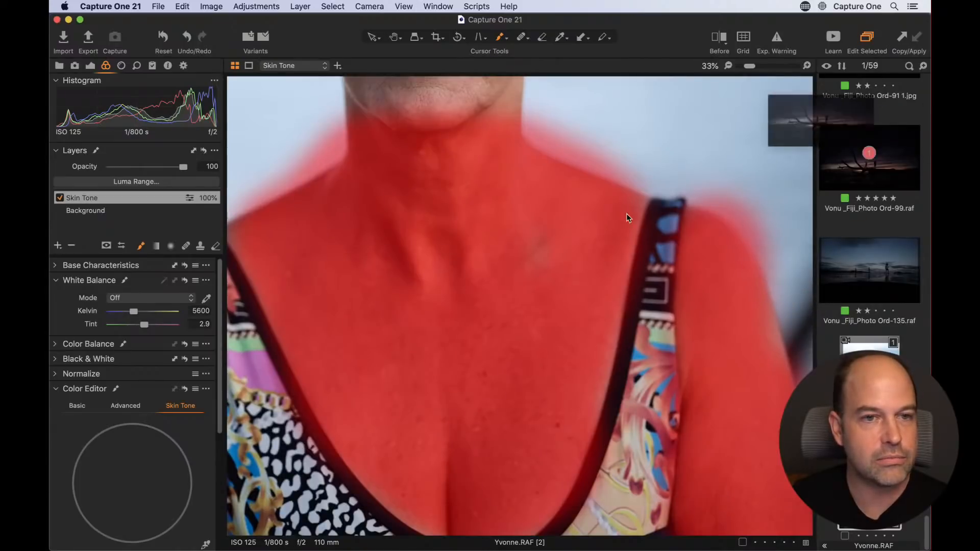
{"action": "left_click_drag", "start_coordinate": [543, 198], "coordinate": [646, 495]}
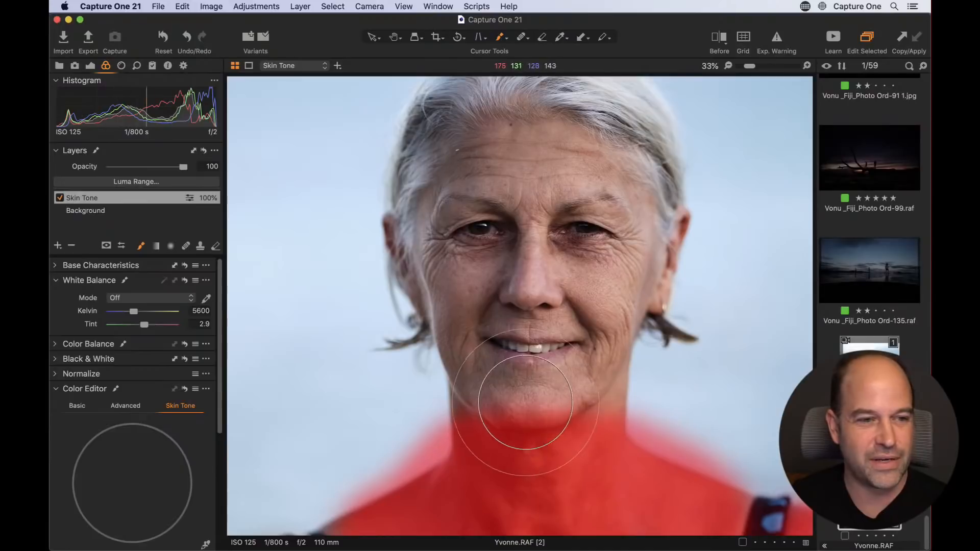
{"action": "mouse_move", "coordinate": [621, 372]}
{"action": "left_mouse_down"}
{"action": "mouse_move", "coordinate": [603, 223]}
{"action": "mouse_move", "coordinate": [617, 190]}
{"action": "mouse_move", "coordinate": [610, 152]}
{"action": "left_mouse_up"}
{"action": "mouse_move", "coordinate": [596, 274]}
{"action": "left_mouse_down"}
{"action": "mouse_move", "coordinate": [635, 234]}
{"action": "mouse_move", "coordinate": [591, 236]}
{"action": "mouse_move", "coordinate": [575, 221]}
{"action": "left_mouse_up"}
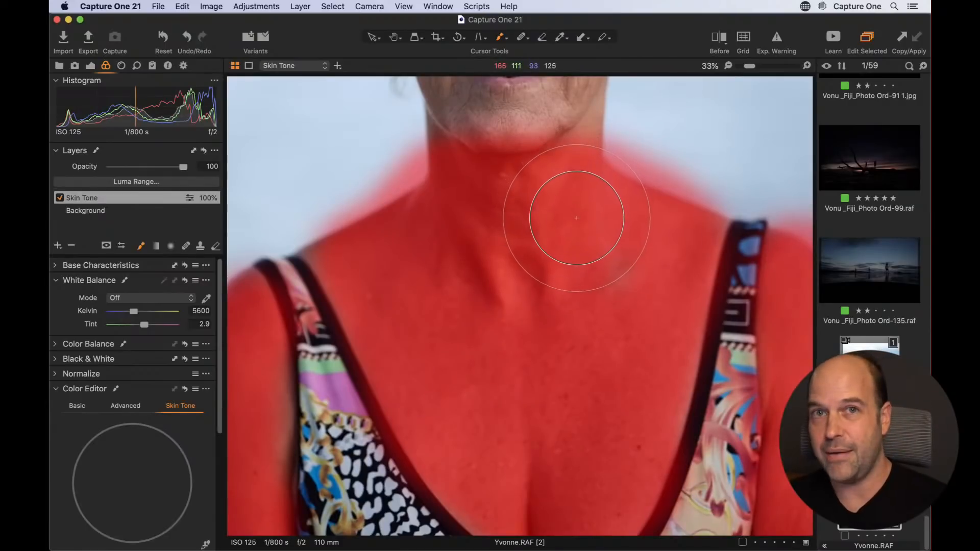
{"action": "key", "text": "m"}
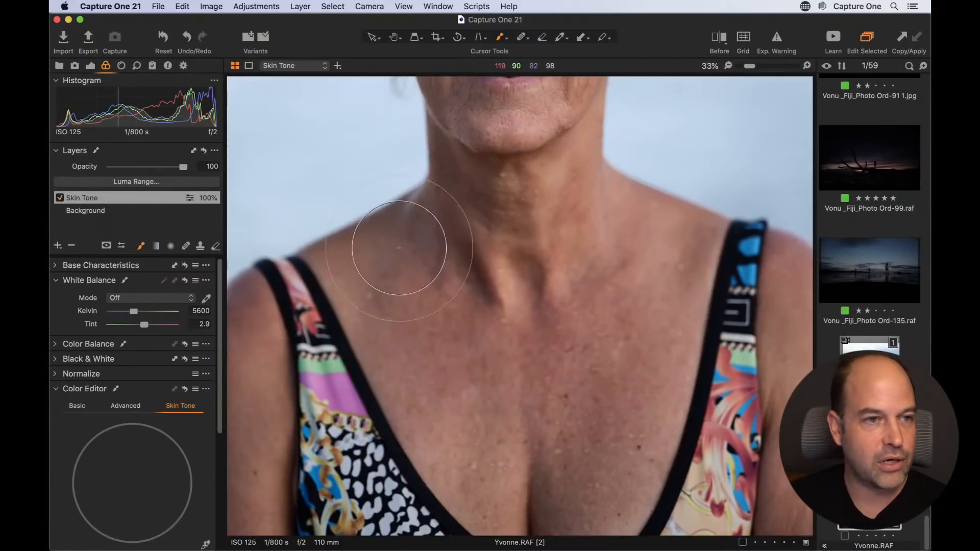
Step: Undock the Color Editor, sample a reference skin colour from the woman's lower face, and widen the Skin Tone colour range
{"action": "left_click_drag", "start_coordinate": [528, 245], "coordinate": [554, 358]}
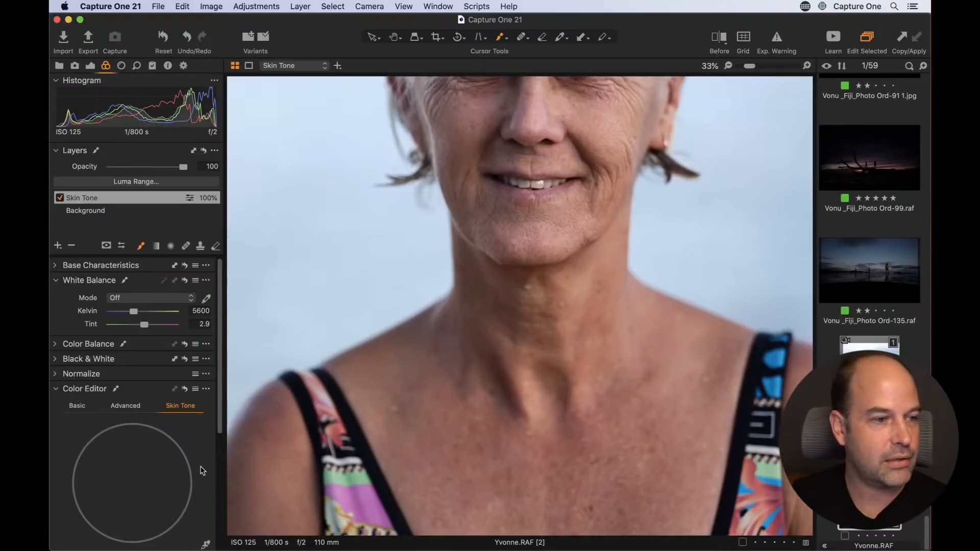
{"action": "scroll", "coordinate": [196, 465], "scroll_direction": "down", "scroll_amount": 5}
{"action": "left_click_drag", "start_coordinate": [137, 270], "coordinate": [255, 35]}
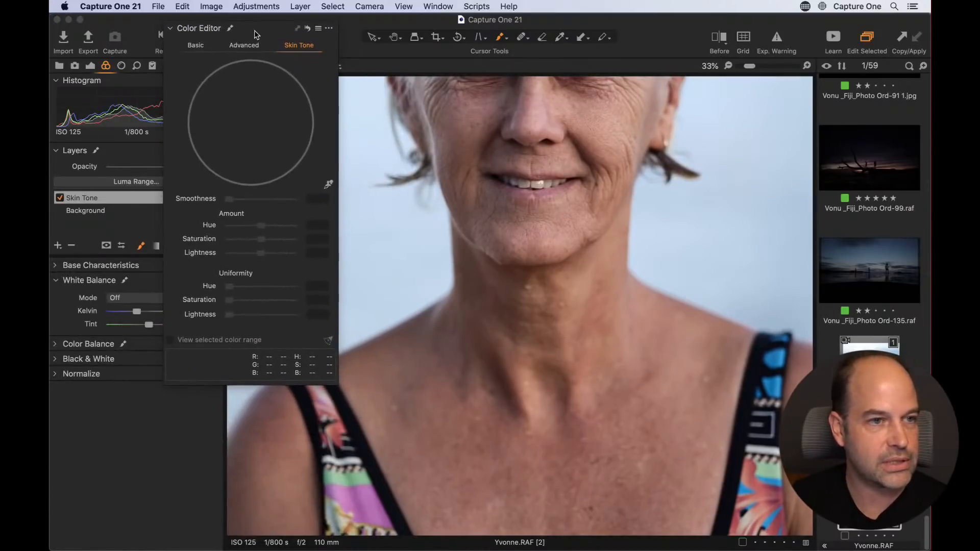
{"action": "left_click", "coordinate": [329, 184]}
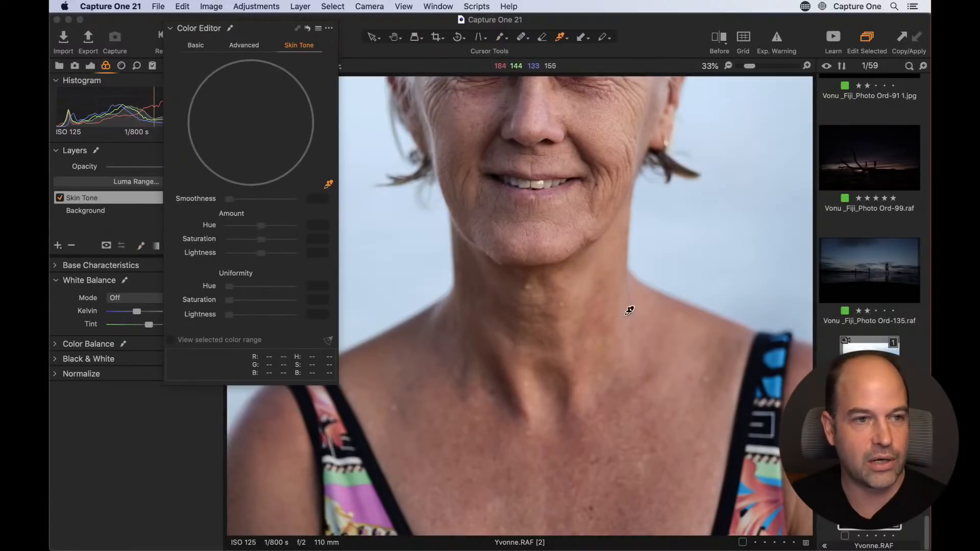
{"action": "left_click", "coordinate": [570, 208]}
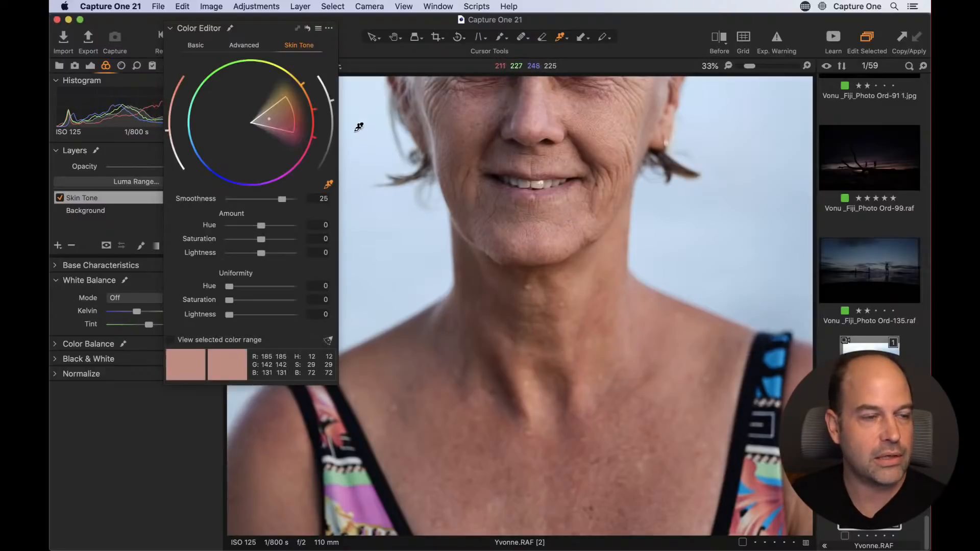
{"action": "left_click_drag", "start_coordinate": [306, 123], "coordinate": [285, 89]}
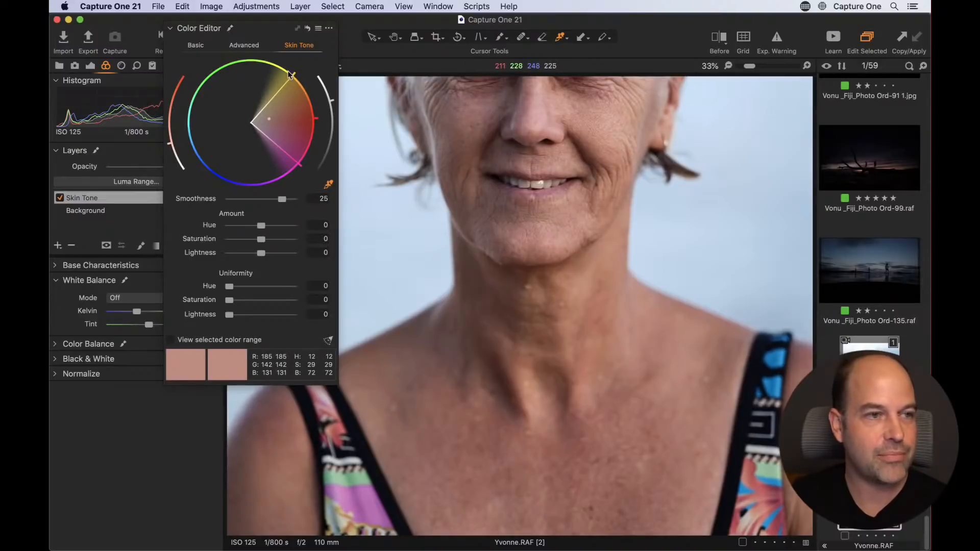
Step: Try the Skin Tone Uniformity sliders for Hue, Saturation and Lightness at 100 on the neck and chest
{"action": "left_click_drag", "start_coordinate": [639, 351], "coordinate": [637, 232]}
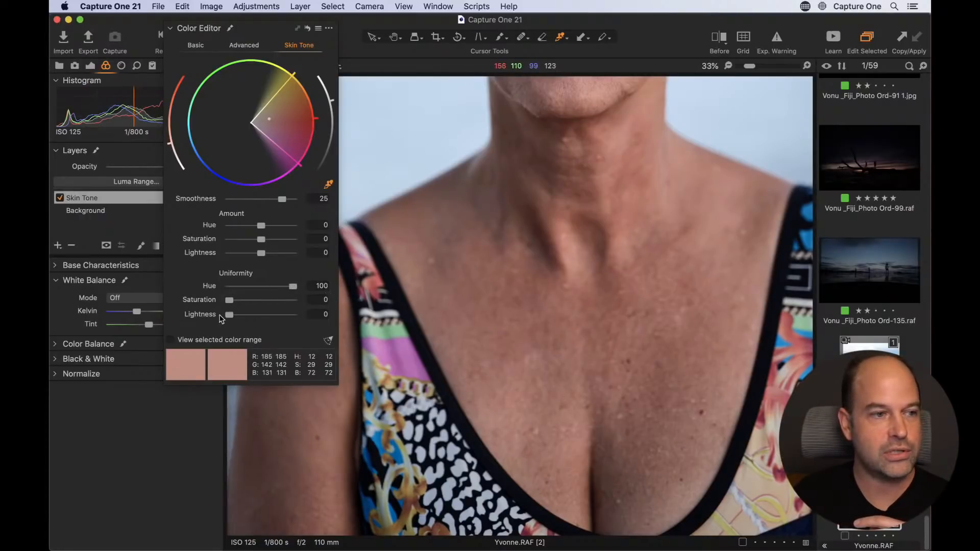
{"action": "left_click_drag", "start_coordinate": [229, 300], "coordinate": [293, 300]}
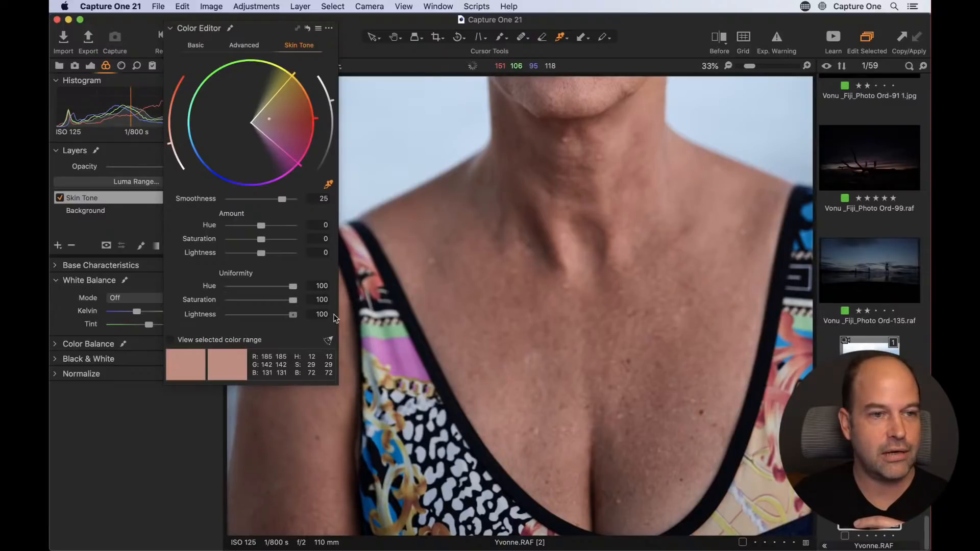
{"action": "left_click_drag", "start_coordinate": [229, 314], "coordinate": [204, 321]}
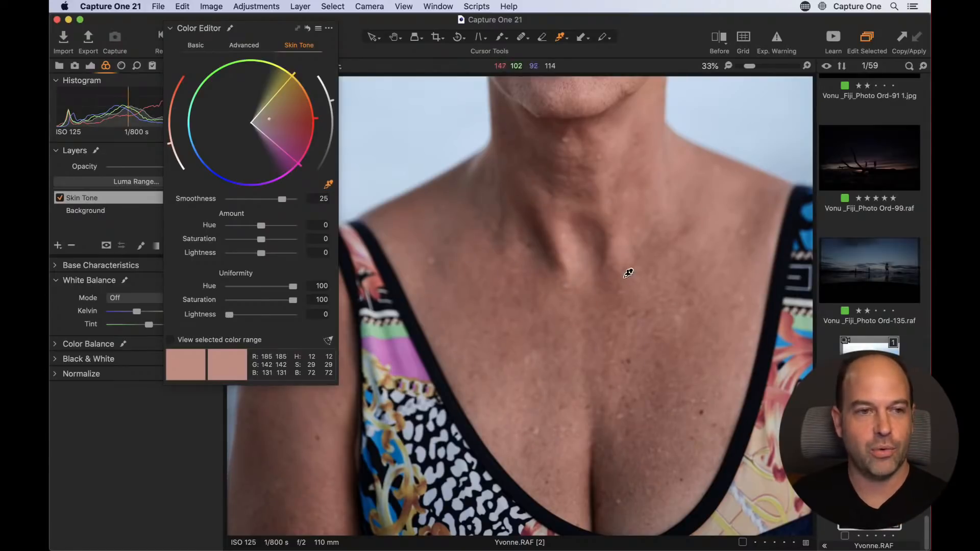
{"action": "left_click_drag", "start_coordinate": [621, 278], "coordinate": [613, 404]}
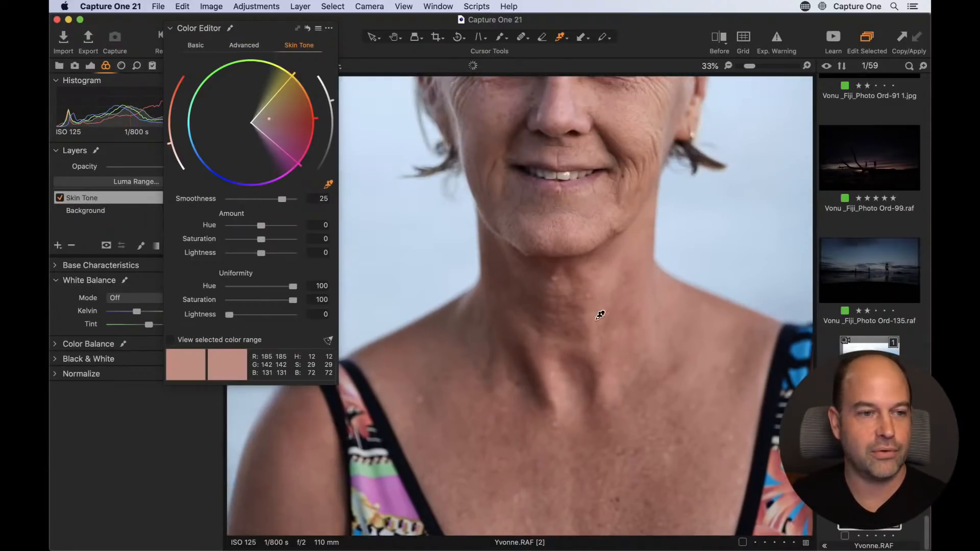
Step: Set the Skin Tone Uniformity to Hue 61.7, Saturation 36.2 and Lightness 10, and dock the Color Editor back
{"action": "left_click_drag", "start_coordinate": [293, 301], "coordinate": [229, 300]}
{"action": "left_click_drag", "start_coordinate": [296, 282], "coordinate": [234, 316]}
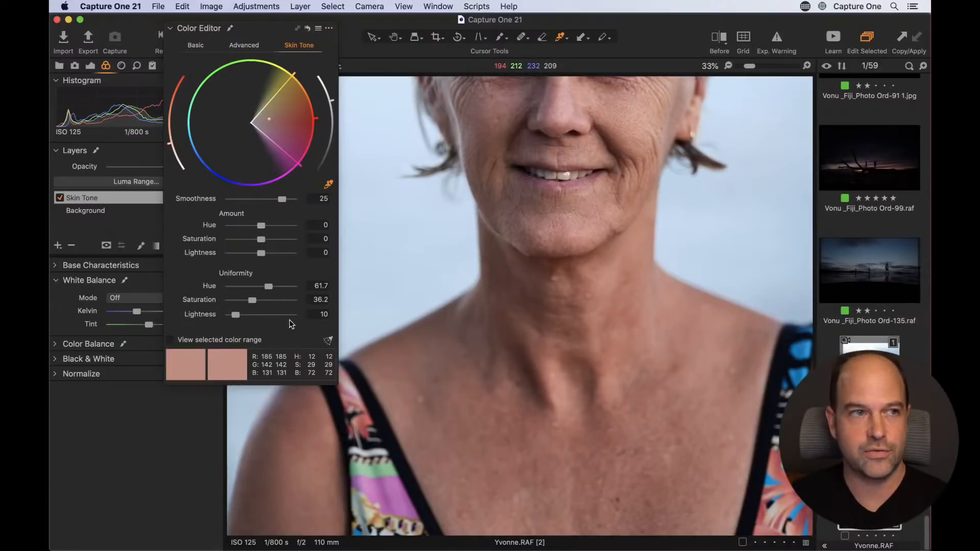
{"action": "left_click_drag", "start_coordinate": [276, 21], "coordinate": [186, 307]}
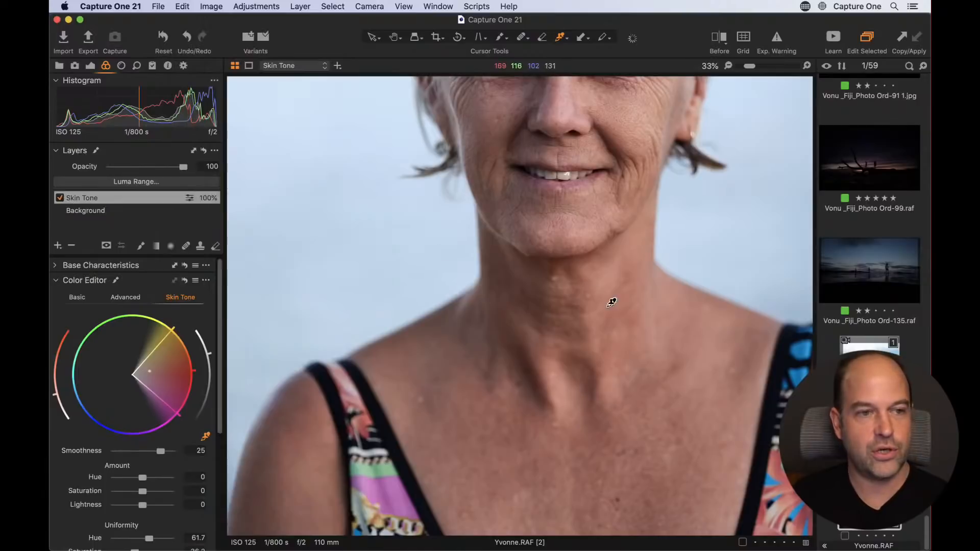
Step: Compare the neck and chest with the Skin Tone layer off and on, and view the whole portrait
{"action": "scroll", "coordinate": [574, 284], "scroll_direction": "down", "scroll_amount": 3}
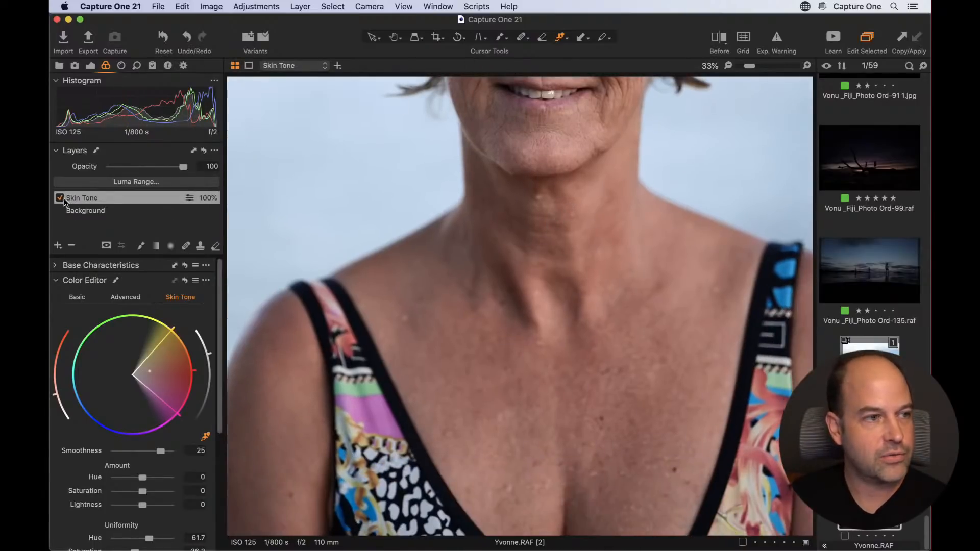
{"action": "left_click", "coordinate": [60, 198]}
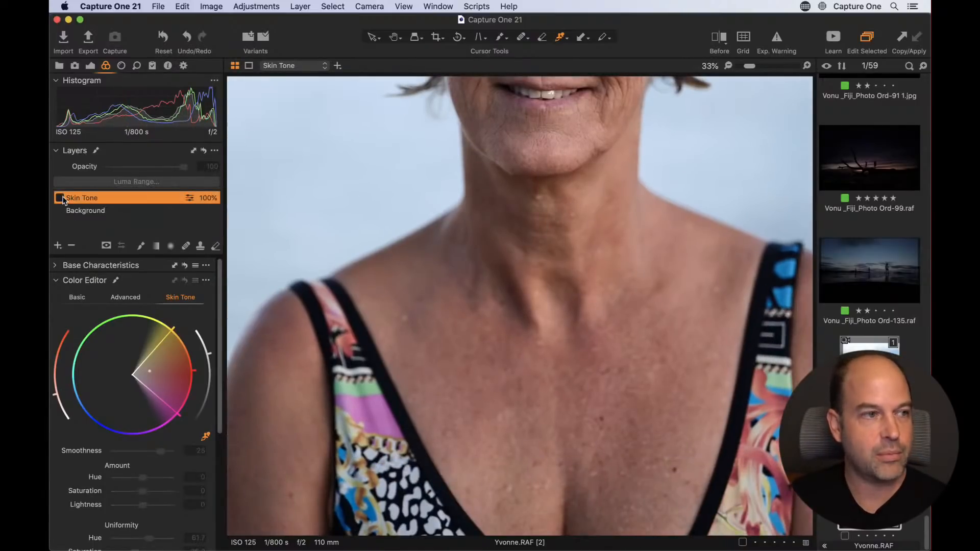
{"action": "left_click", "coordinate": [60, 198]}
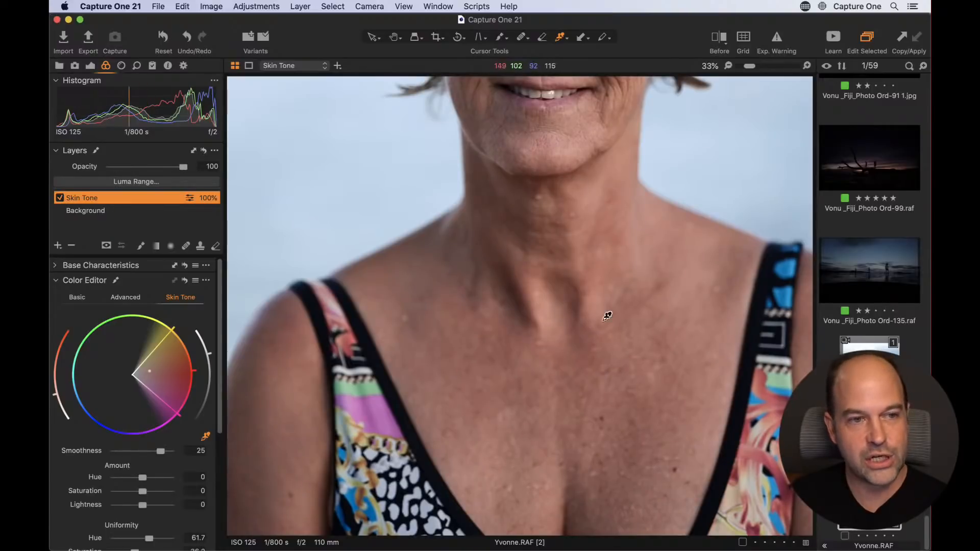
{"action": "key", "text": "h"}
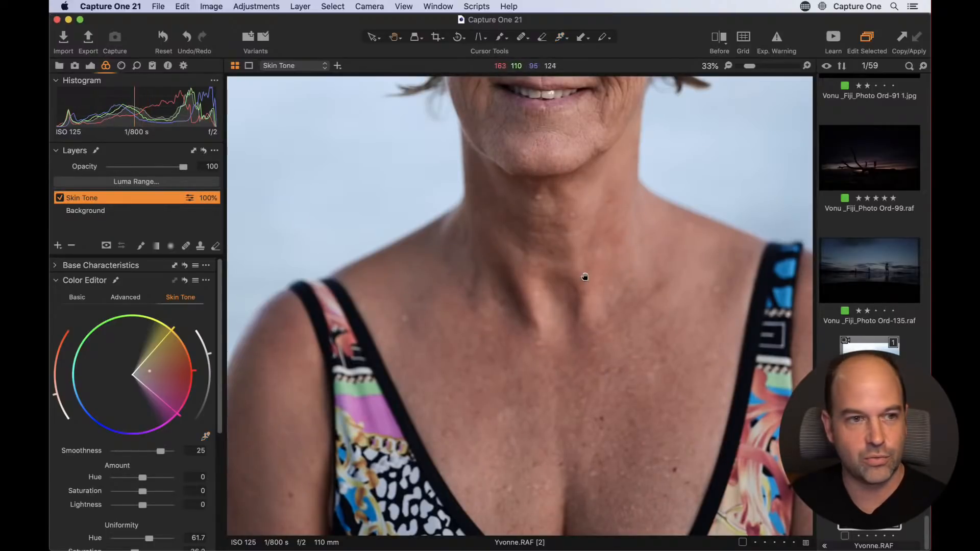
{"action": "double_click", "coordinate": [586, 285]}
{"action": "double_click", "coordinate": [589, 290]}
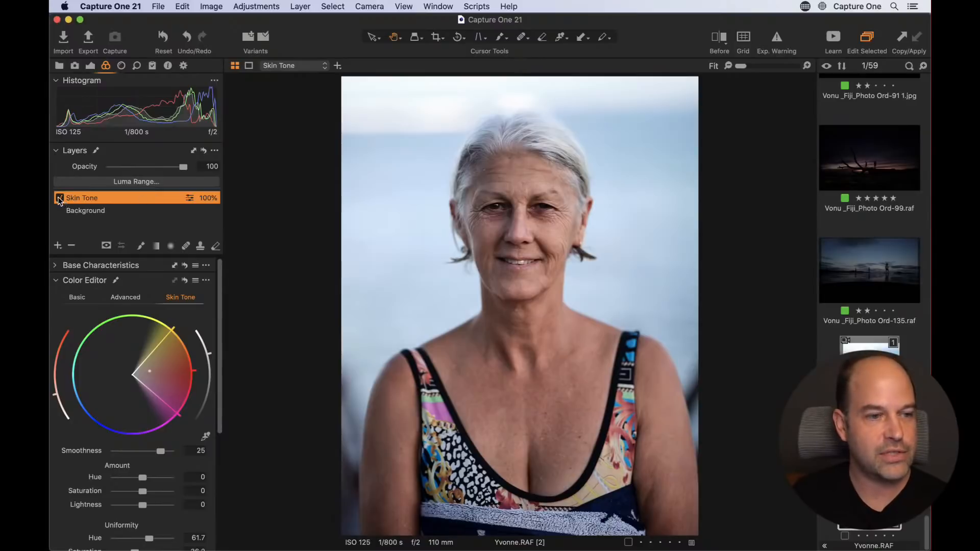
Step: Compare both upper arms at 100% zoom with the Skin Tone layer off and on
{"action": "left_click", "coordinate": [373, 407]}
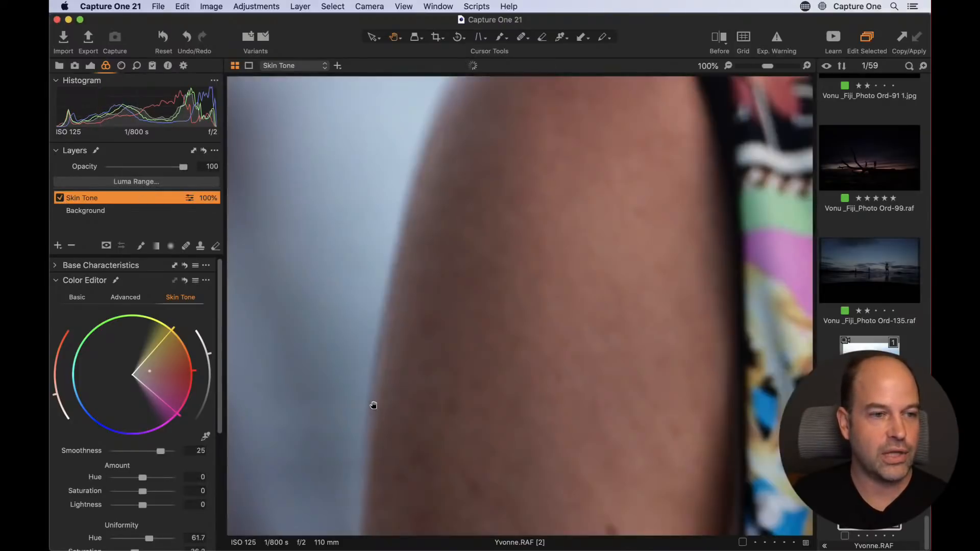
{"action": "left_click", "coordinate": [60, 198]}
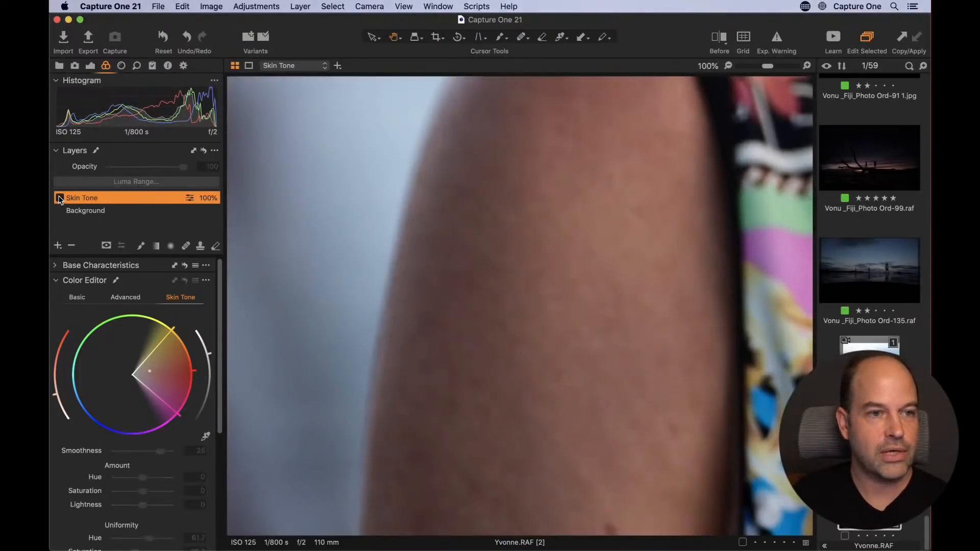
{"action": "left_click", "coordinate": [59, 198]}
{"action": "left_click", "coordinate": [440, 321]}
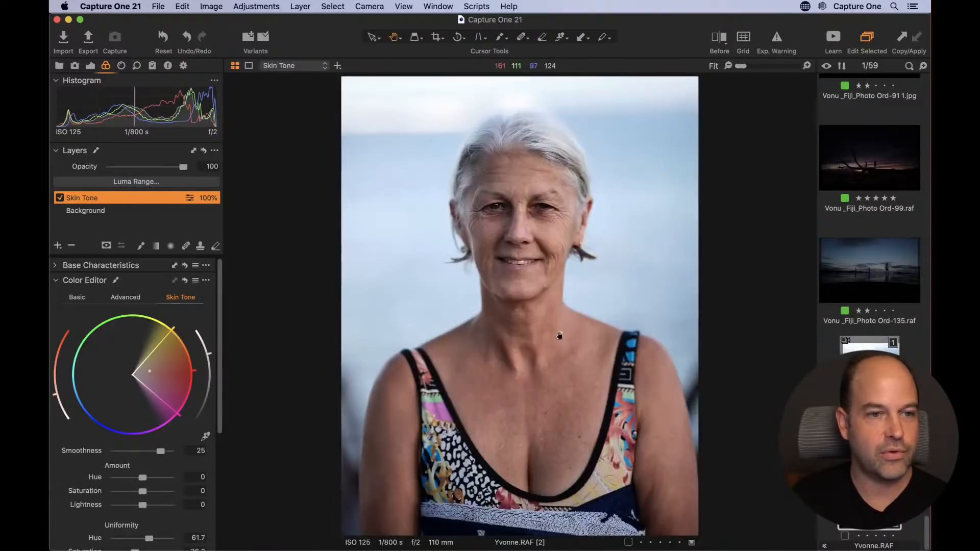
{"action": "left_click", "coordinate": [677, 396]}
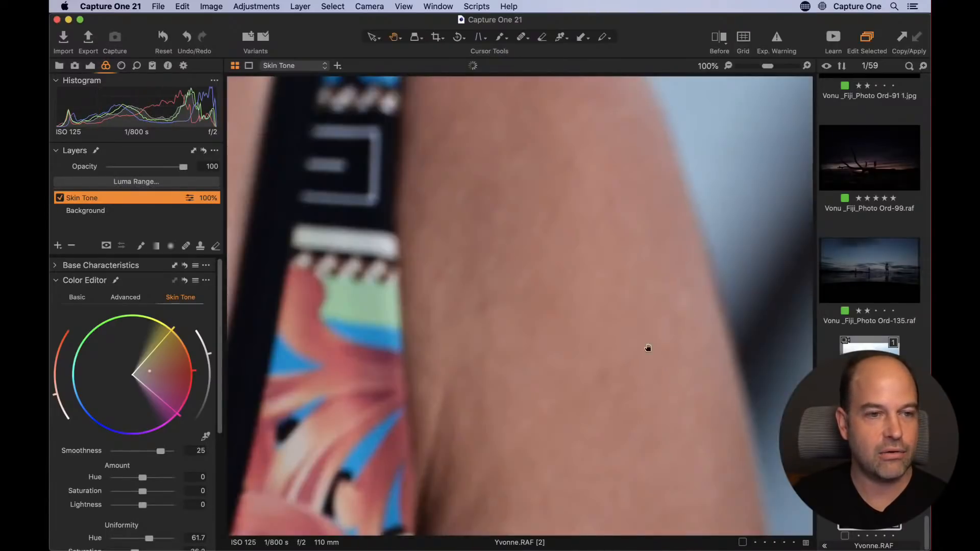
{"action": "left_click", "coordinate": [60, 198]}
{"action": "left_click", "coordinate": [60, 198]}
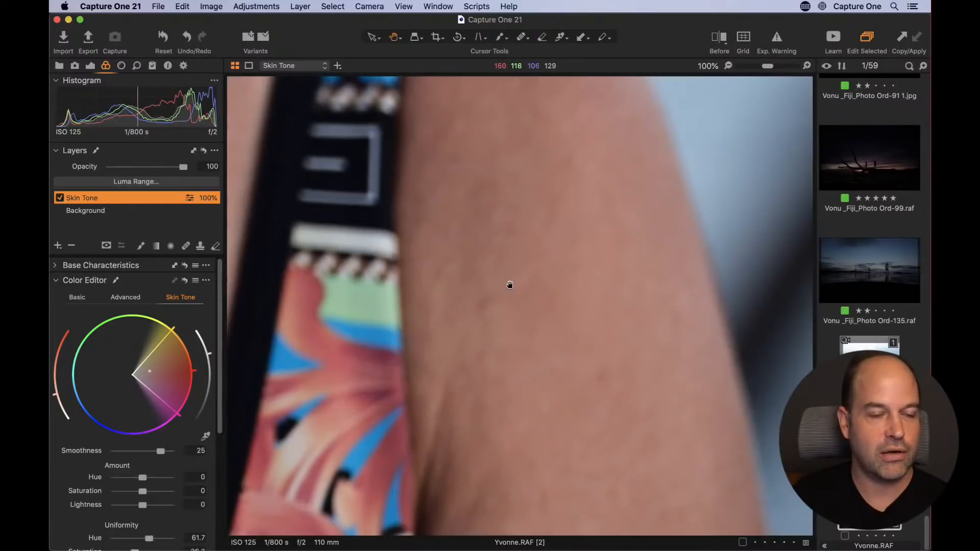
{"action": "left_click", "coordinate": [508, 285]}
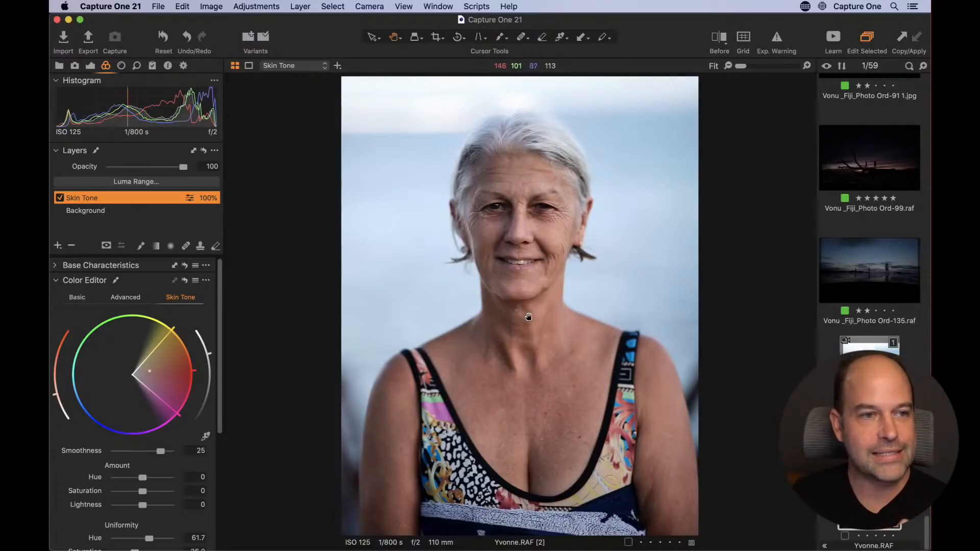
Step: Examine both eyes and the light reflections in them at 100% zoom
{"action": "left_click", "coordinate": [501, 218]}
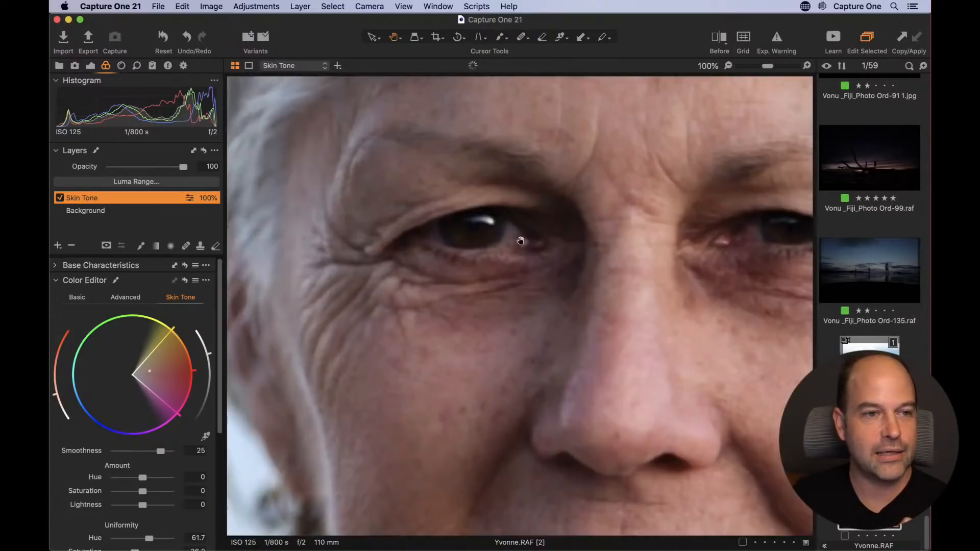
{"action": "left_click", "coordinate": [521, 265]}
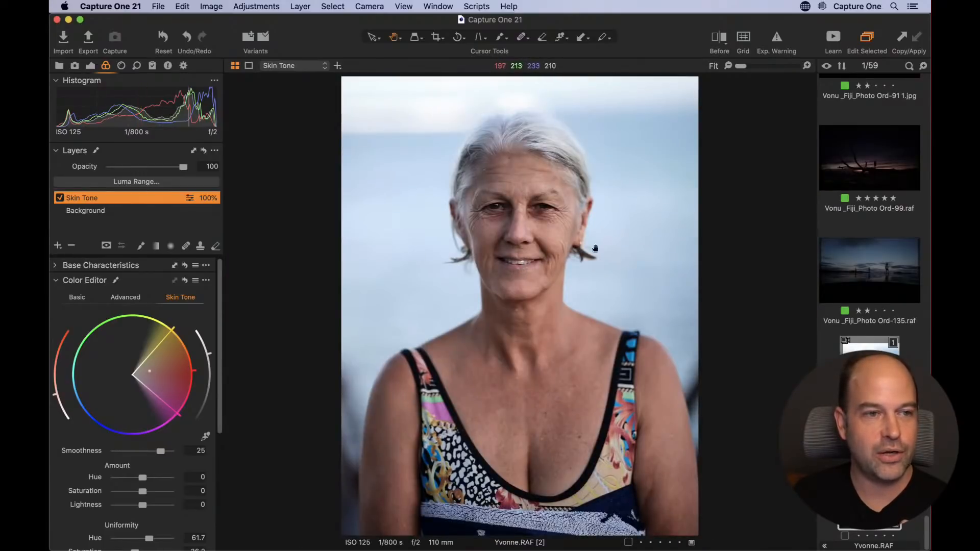
{"action": "double_click", "coordinate": [497, 212]}
{"action": "left_click_drag", "start_coordinate": [538, 259], "coordinate": [507, 226]}
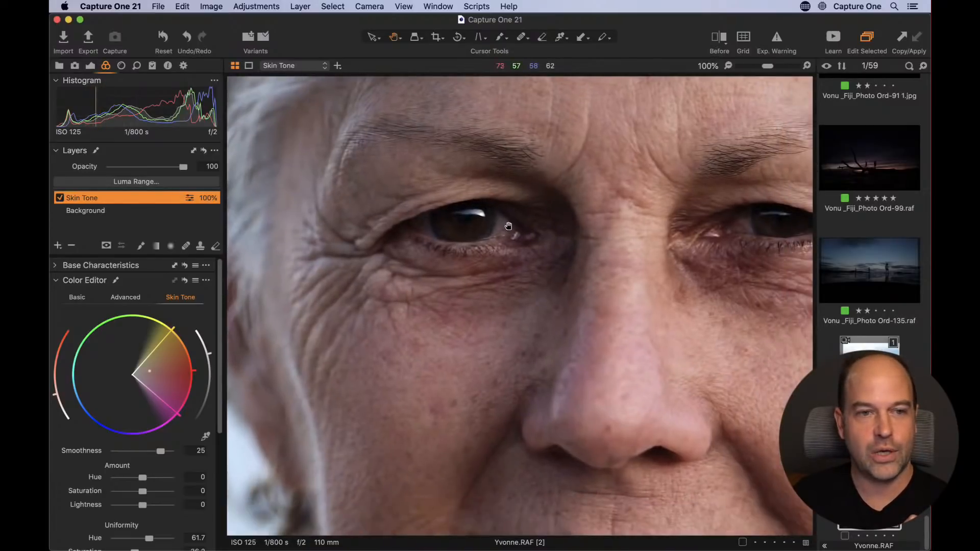
{"action": "left_click_drag", "start_coordinate": [594, 235], "coordinate": [547, 232]}
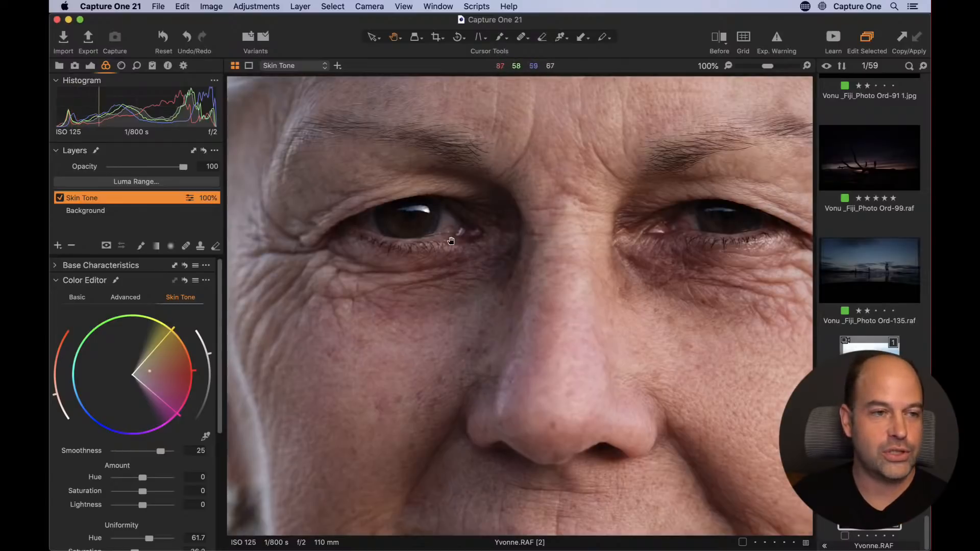
{"action": "left_click_drag", "start_coordinate": [536, 246], "coordinate": [492, 246]}
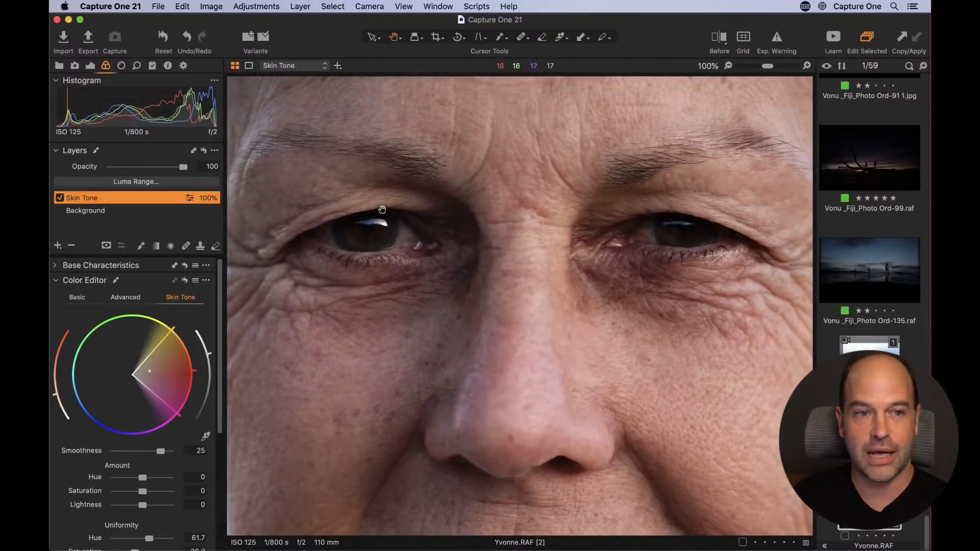
{"action": "double_click", "coordinate": [641, 257]}
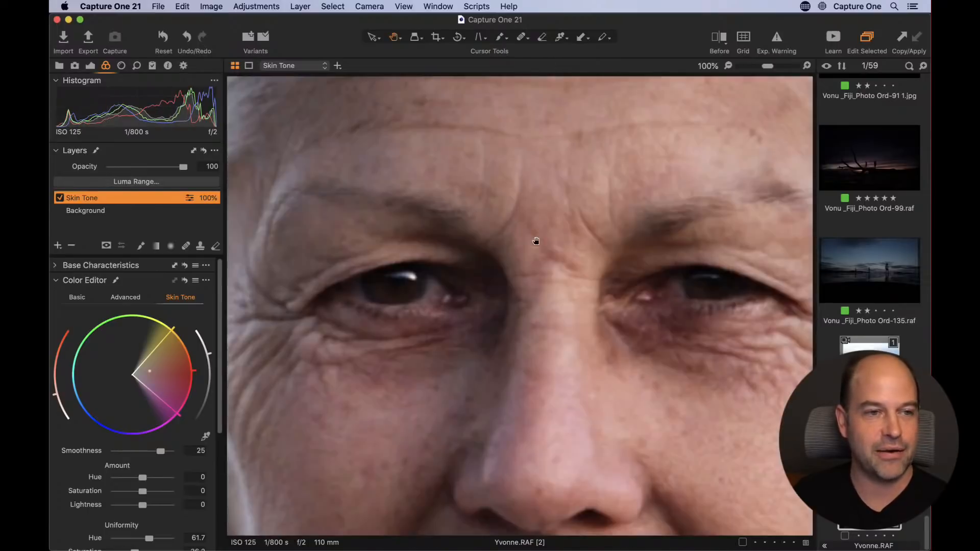
{"action": "double_click", "coordinate": [514, 210]}
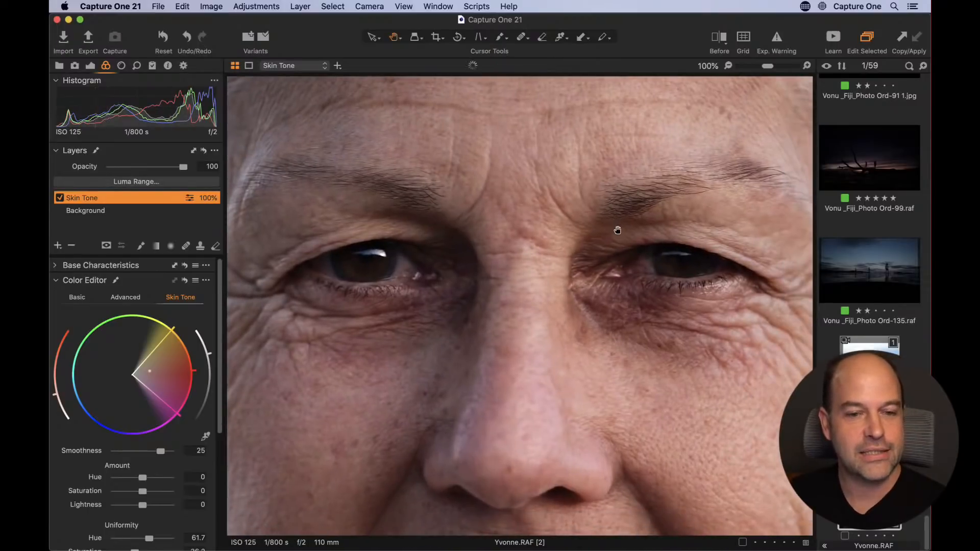
Step: Hide the browser, add a new clone layer above the Skin Tone layer, and name it Eye Lights
{"action": "key", "text": "super+b"}
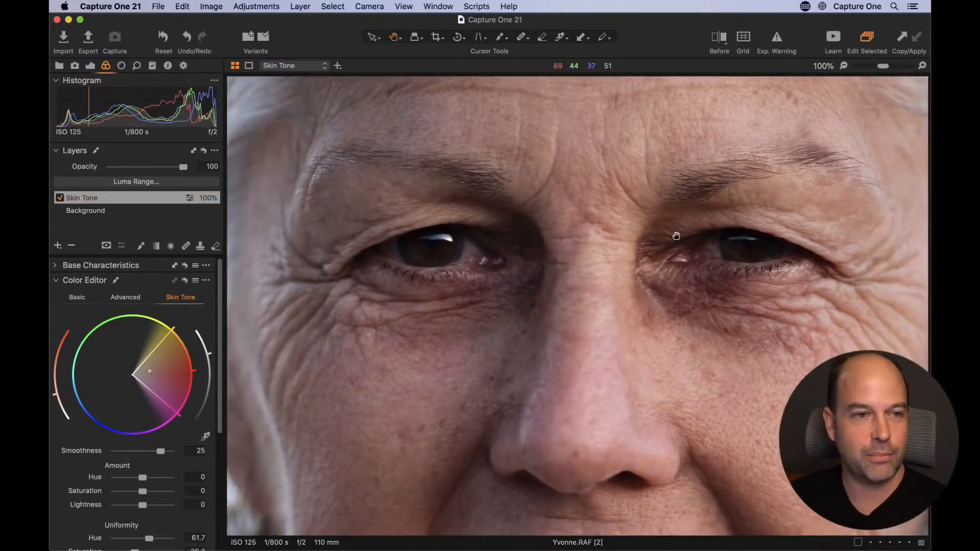
{"action": "left_click", "coordinate": [57, 246]}
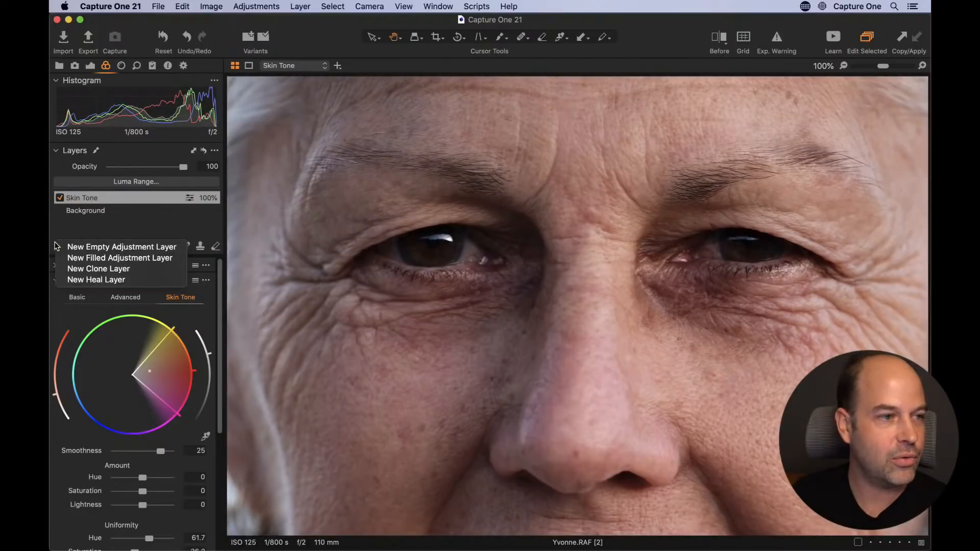
{"action": "left_click", "coordinate": [69, 267]}
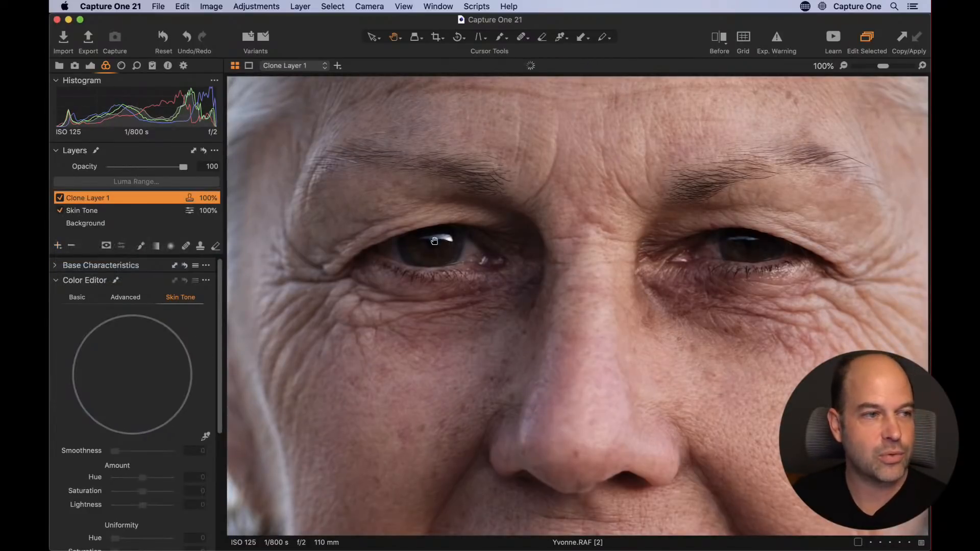
{"action": "double_click", "coordinate": [102, 203]}
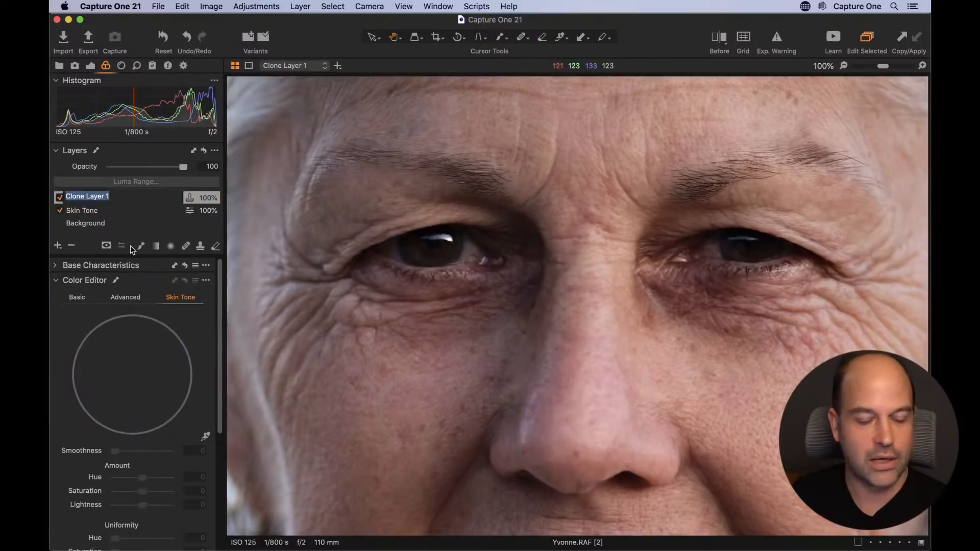
{"action": "type", "text": "Eye Lights"}
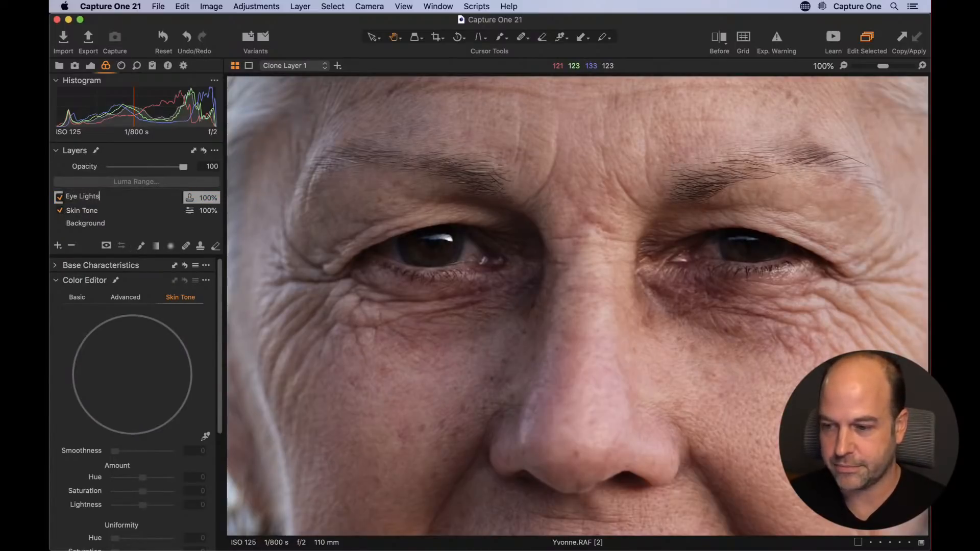
{"action": "key", "text": "Return"}
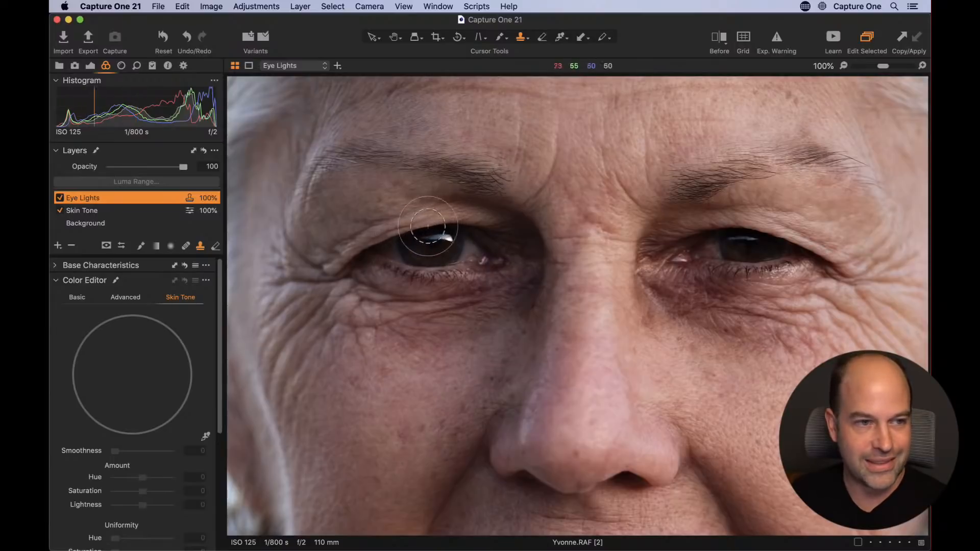
Step: Shrink the clone brush and clone the light reflection from the eye on the photo's left onto the eye on its right
{"action": "right_click", "coordinate": [423, 284]}
{"action": "left_click_drag", "start_coordinate": [422, 285], "coordinate": [414, 284]}
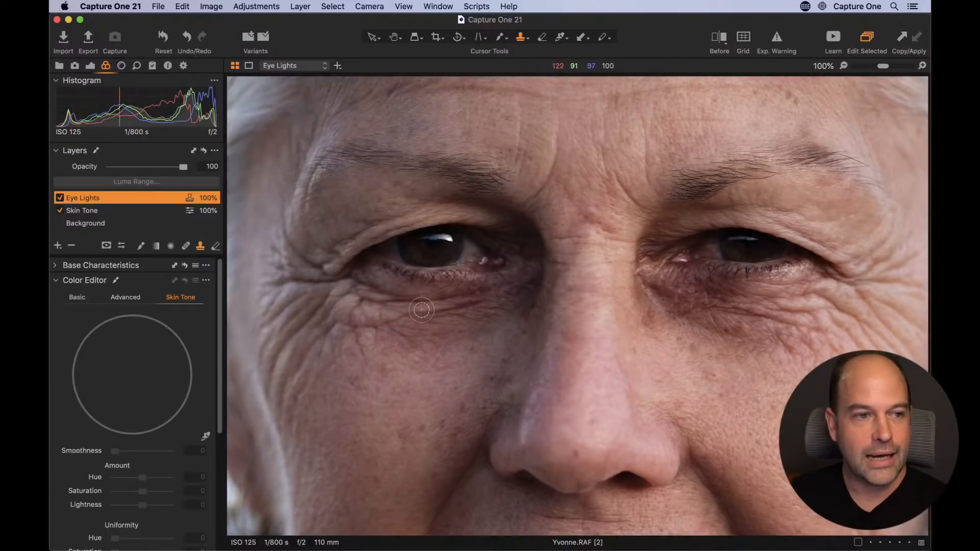
{"action": "right_click", "coordinate": [428, 326]}
{"action": "left_click_drag", "start_coordinate": [456, 350], "coordinate": [431, 347]}
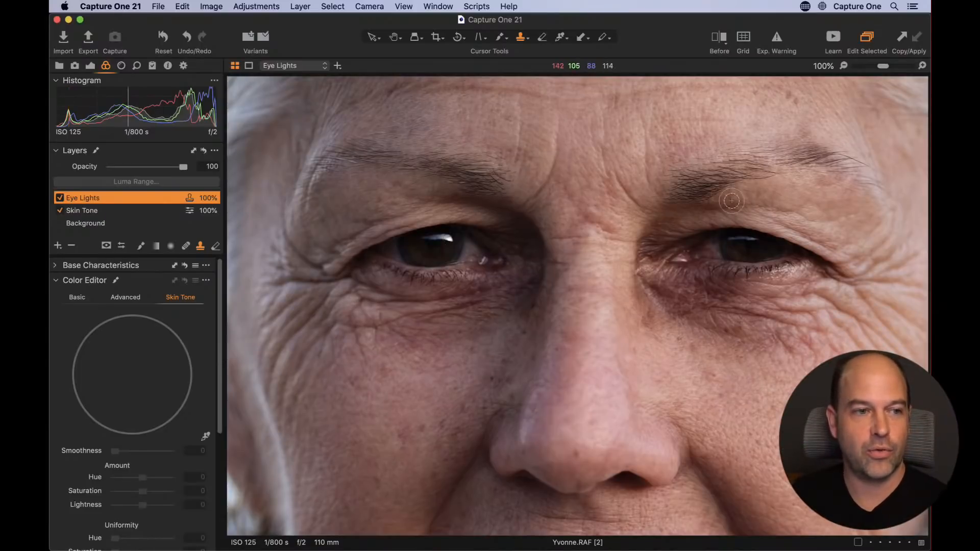
{"action": "right_click", "coordinate": [495, 295]}
{"action": "left_click_drag", "start_coordinate": [497, 336], "coordinate": [487, 336]}
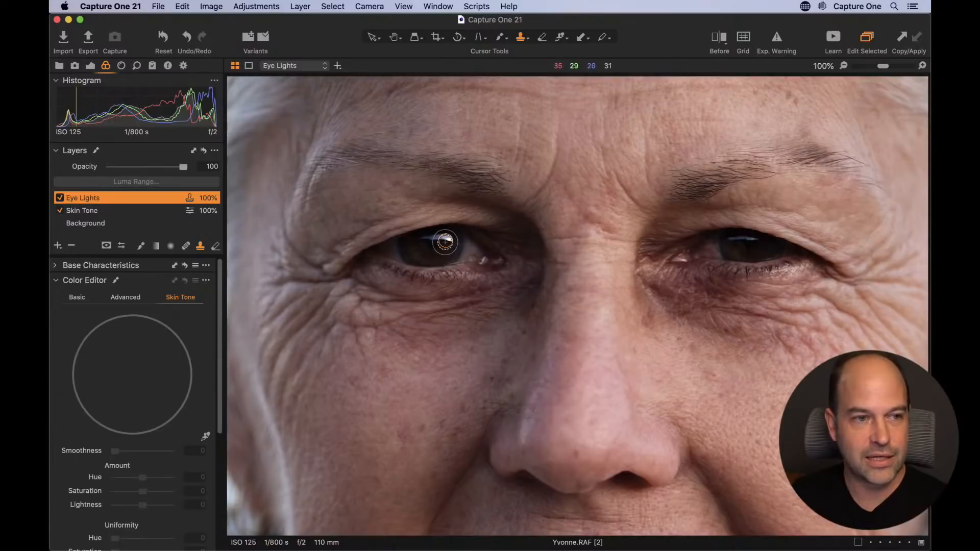
{"action": "left_click", "coordinate": [746, 242]}
{"action": "left_click_drag", "start_coordinate": [746, 242], "coordinate": [732, 242]}
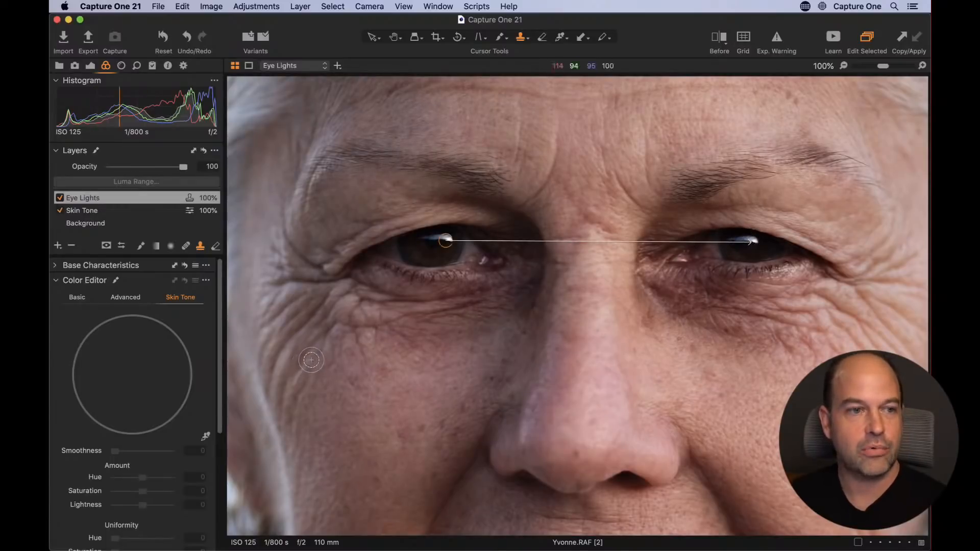
Step: Compare the face at 33% zoom with the Eye Lights layer off and on
{"action": "key", "text": "h"}
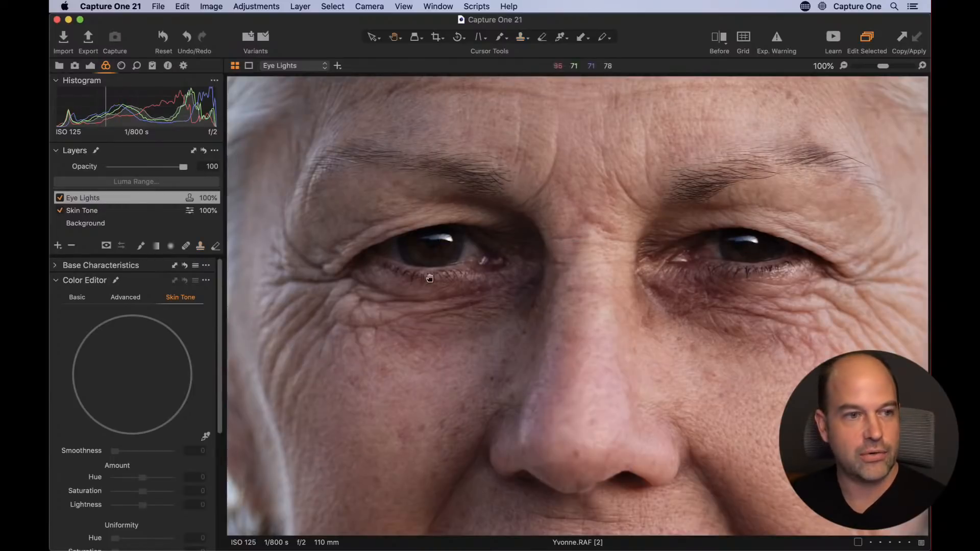
{"action": "double_click", "coordinate": [515, 296]}
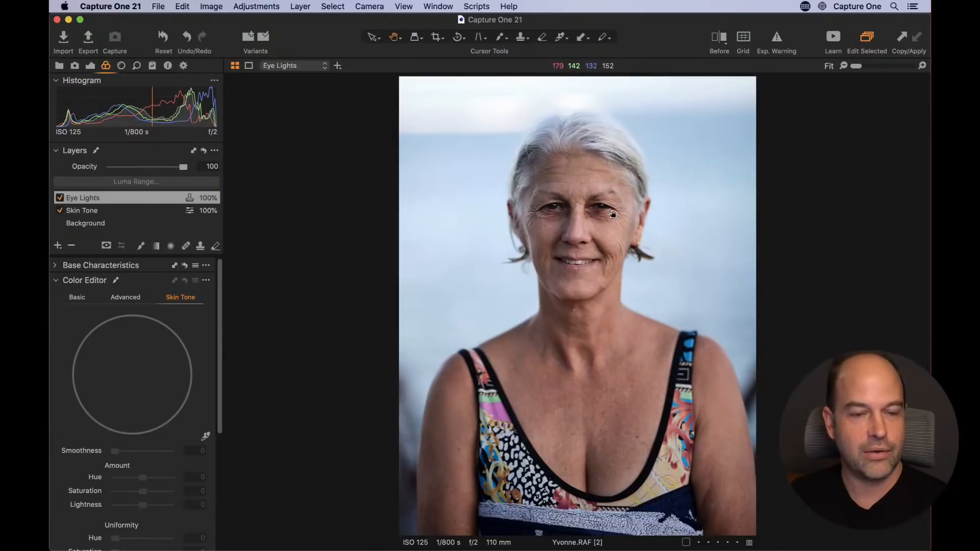
{"action": "key", "text": "super+plus"}
{"action": "key", "text": "super+plus"}
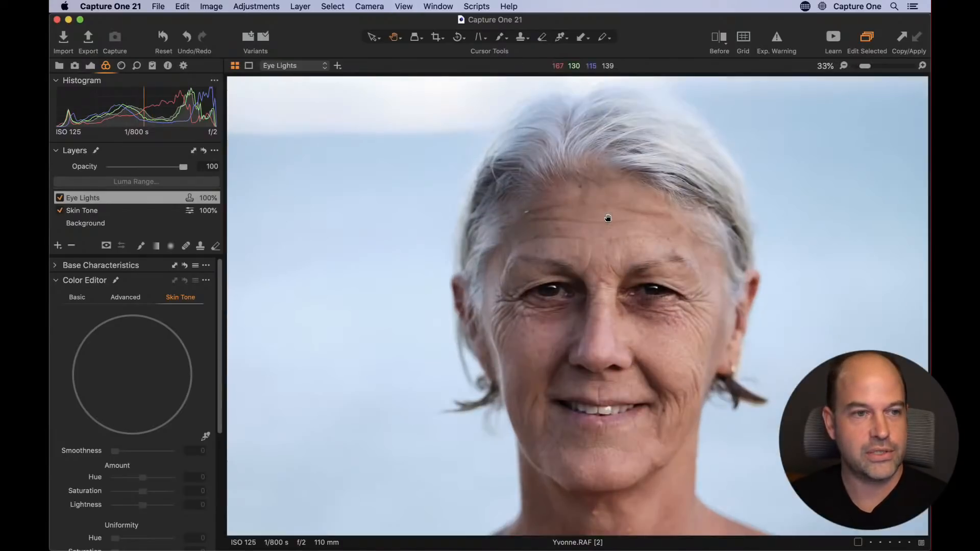
{"action": "left_click", "coordinate": [60, 198]}
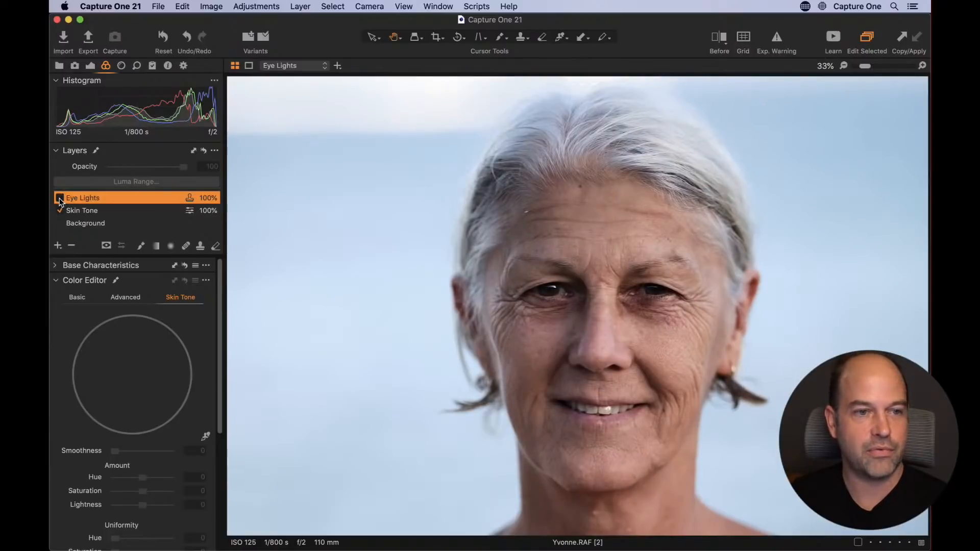
{"action": "left_click", "coordinate": [59, 198]}
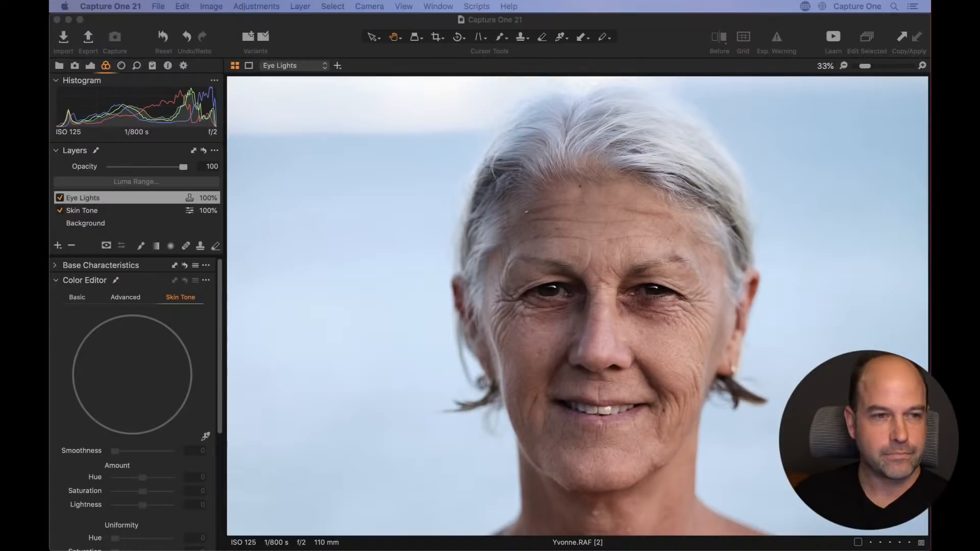
Step: Remove the small white speck at the forehead hairline with a small healing brush at 100% zoom
{"action": "left_click", "coordinate": [558, 244]}
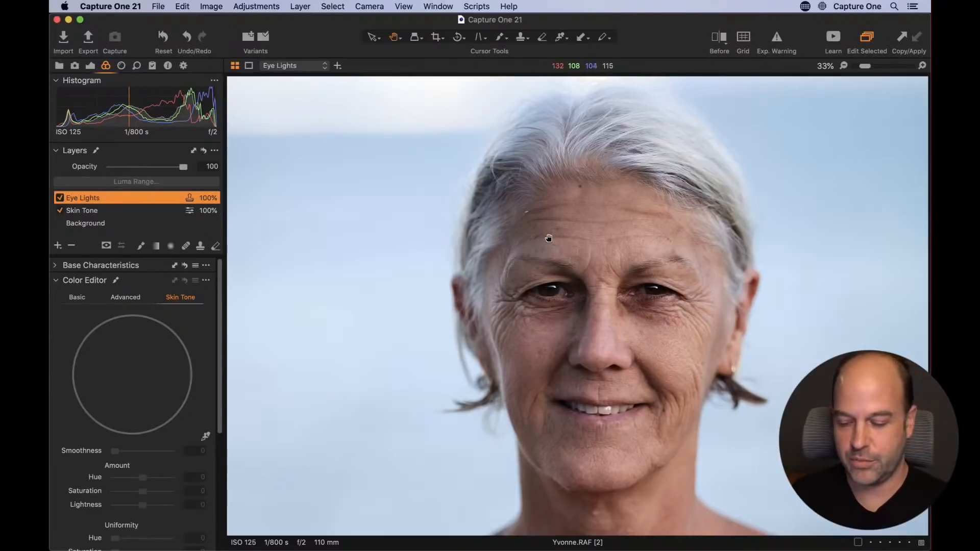
{"action": "key", "text": "super+plus"}
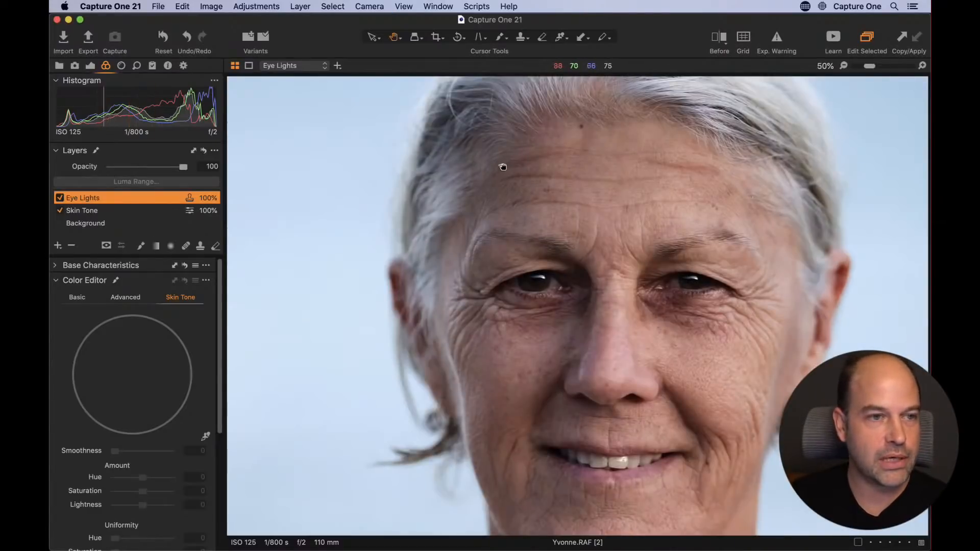
{"action": "double_click", "coordinate": [504, 171]}
{"action": "double_click", "coordinate": [543, 176]}
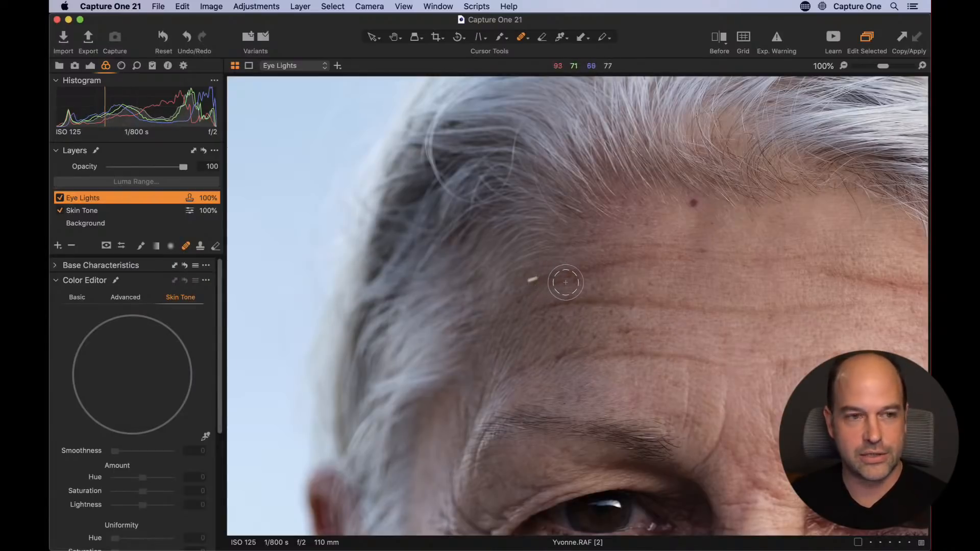
{"action": "left_click_drag", "start_coordinate": [568, 283], "coordinate": [552, 282]}
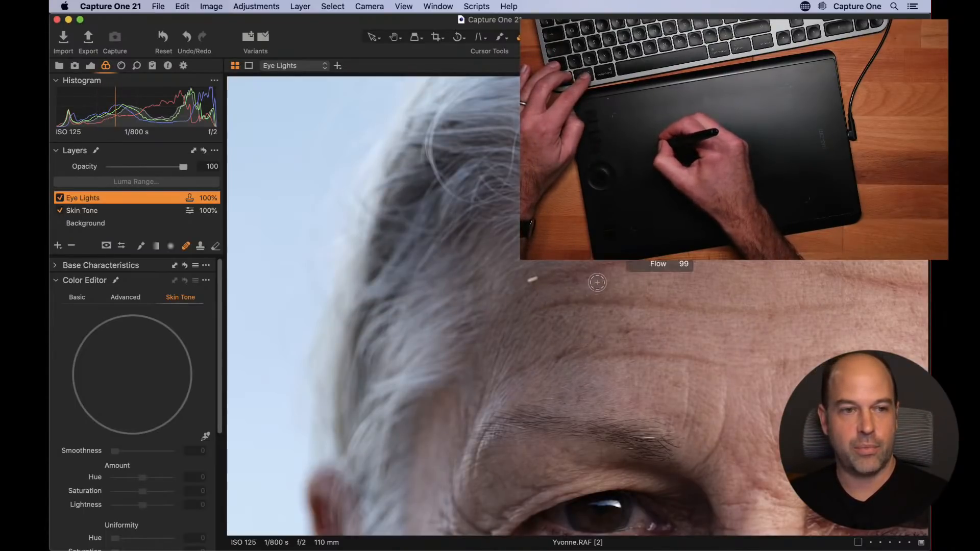
{"action": "left_click_drag", "start_coordinate": [602, 276], "coordinate": [602, 280]}
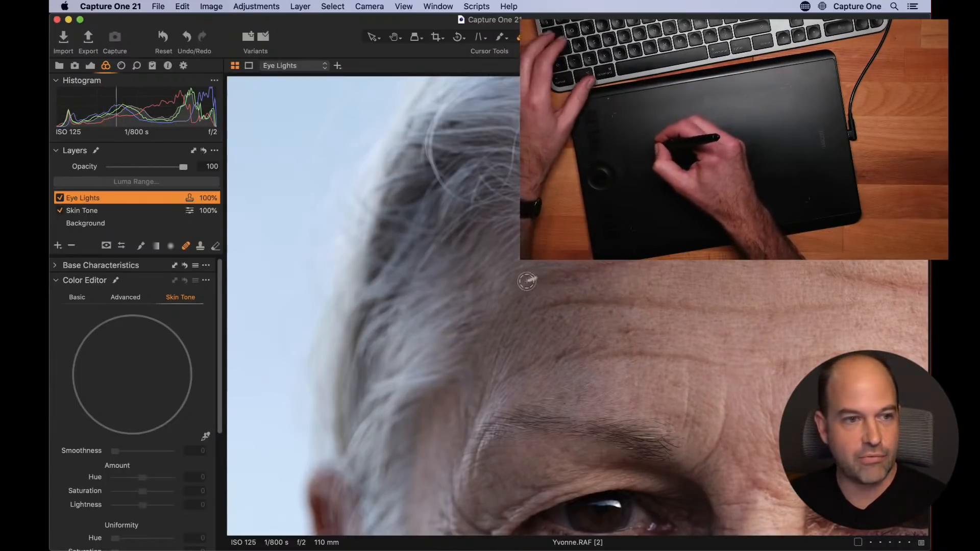
{"action": "left_click_drag", "start_coordinate": [527, 281], "coordinate": [542, 276]}
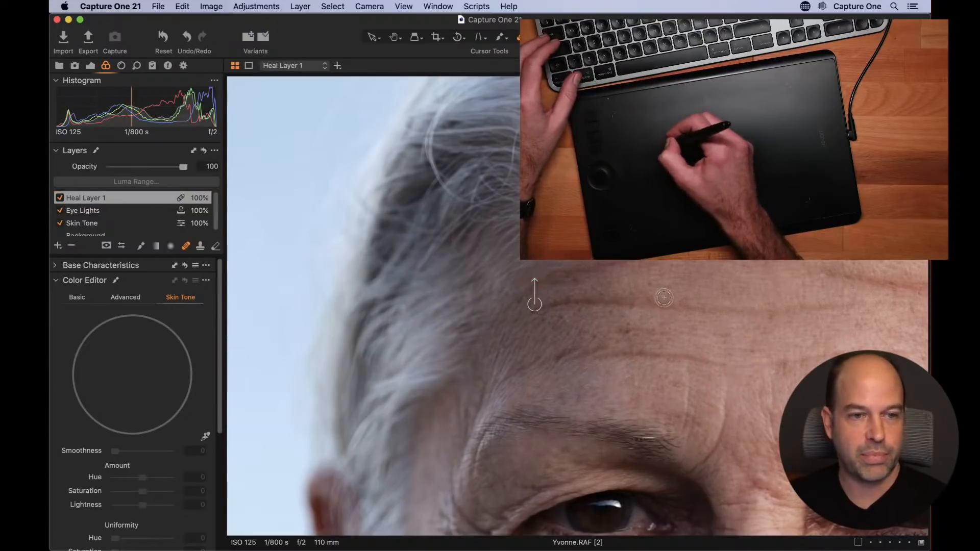
Step: Heal the small blemishes on the nose tip and on the cheek at the photo's left, working on Heal Layer 1
{"action": "key", "text": "h"}
{"action": "double_click", "coordinate": [604, 294]}
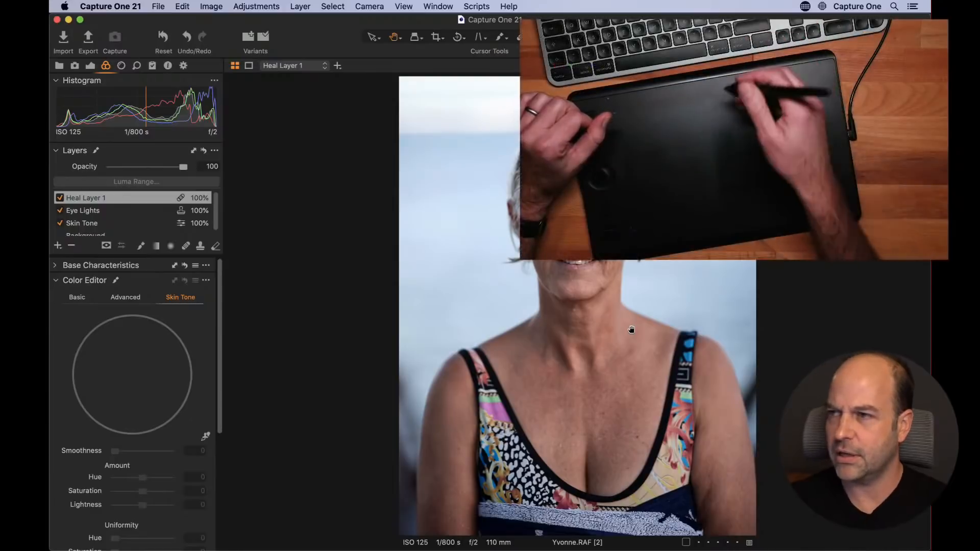
{"action": "double_click", "coordinate": [551, 196]}
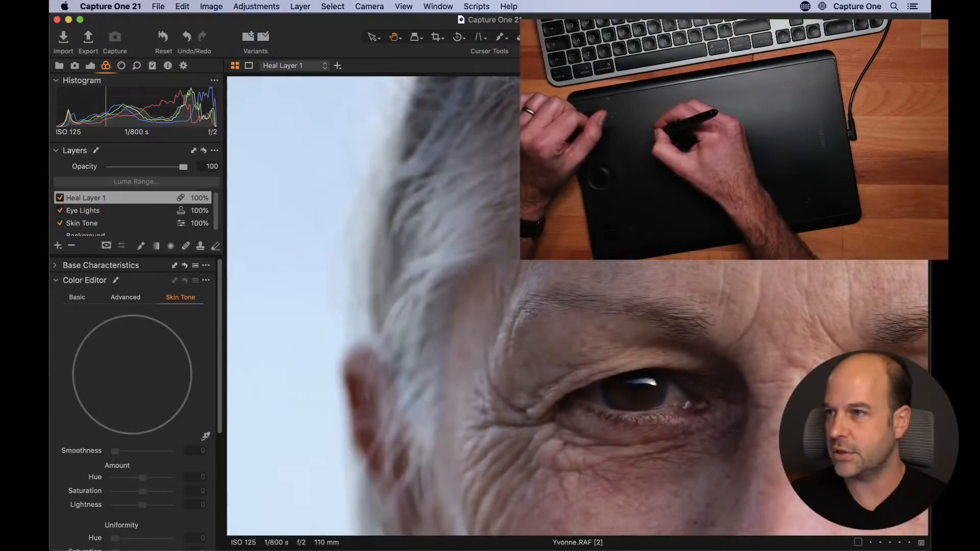
{"action": "left_click_drag", "start_coordinate": [573, 208], "coordinate": [448, 201]}
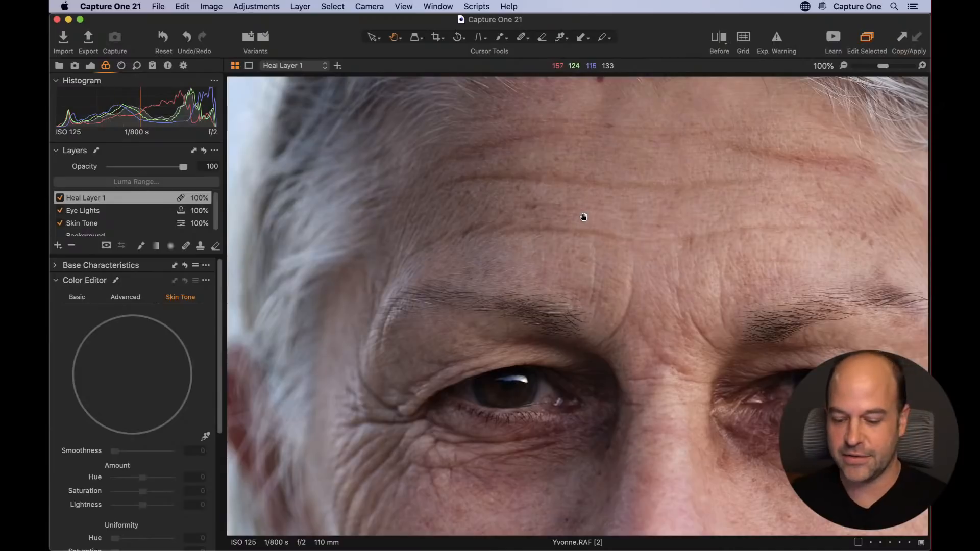
{"action": "key", "text": "q"}
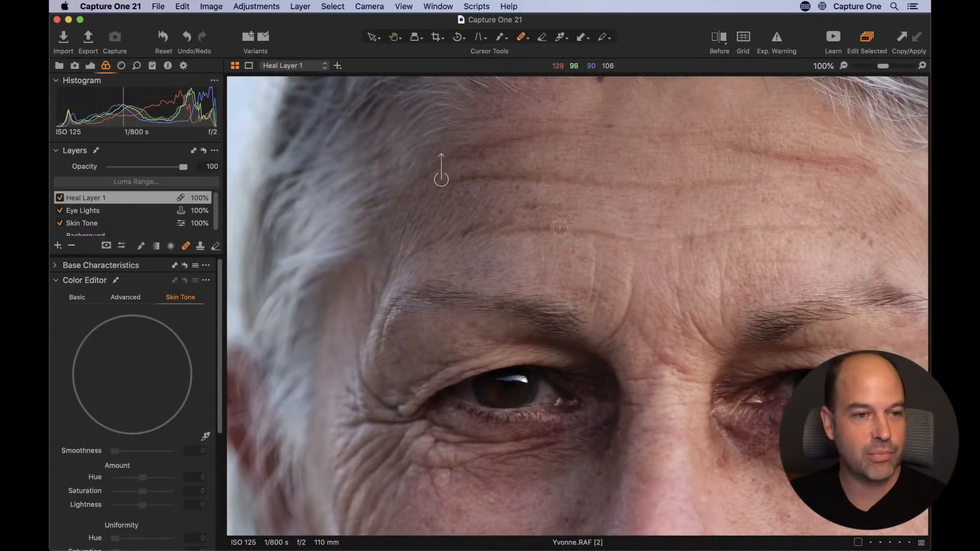
{"action": "left_click_drag", "start_coordinate": [696, 213], "coordinate": [592, 119]}
{"action": "left_click_drag", "start_coordinate": [573, 265], "coordinate": [581, 137]}
{"action": "left_click_drag", "start_coordinate": [601, 244], "coordinate": [604, 170]}
{"action": "left_click_drag", "start_coordinate": [606, 249], "coordinate": [604, 146]}
{"action": "left_click_drag", "start_coordinate": [558, 230], "coordinate": [583, 337]}
{"action": "left_click", "coordinate": [592, 340]}
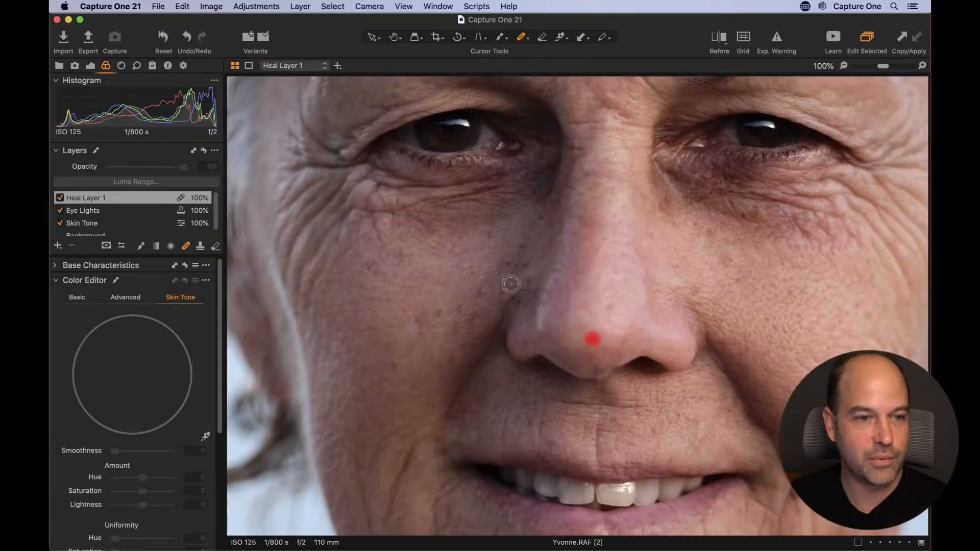
{"action": "left_click", "coordinate": [416, 320]}
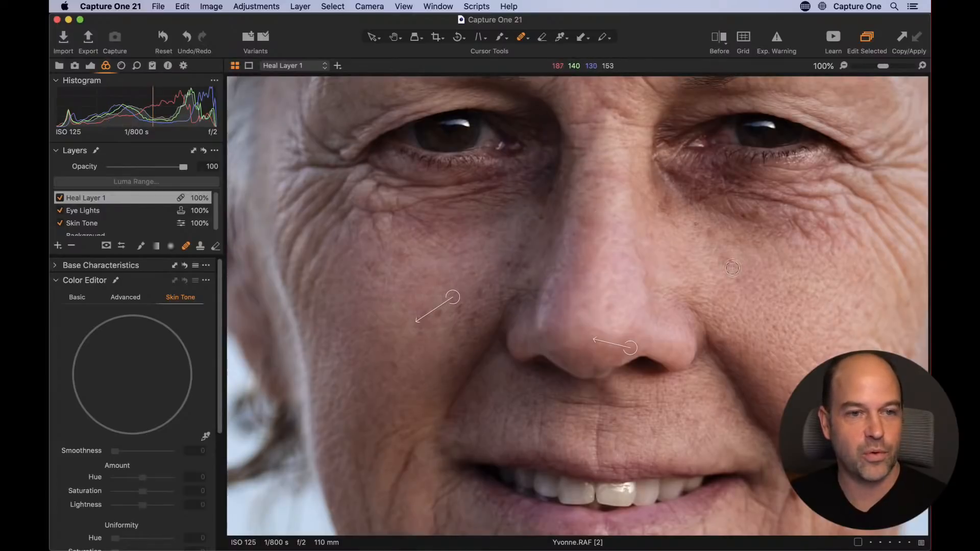
Step: Set the healing brush size to 87, heal the spot on the cheek at the photo's right, and view the whole portrait
{"action": "left_click_drag", "start_coordinate": [724, 280], "coordinate": [738, 281]}
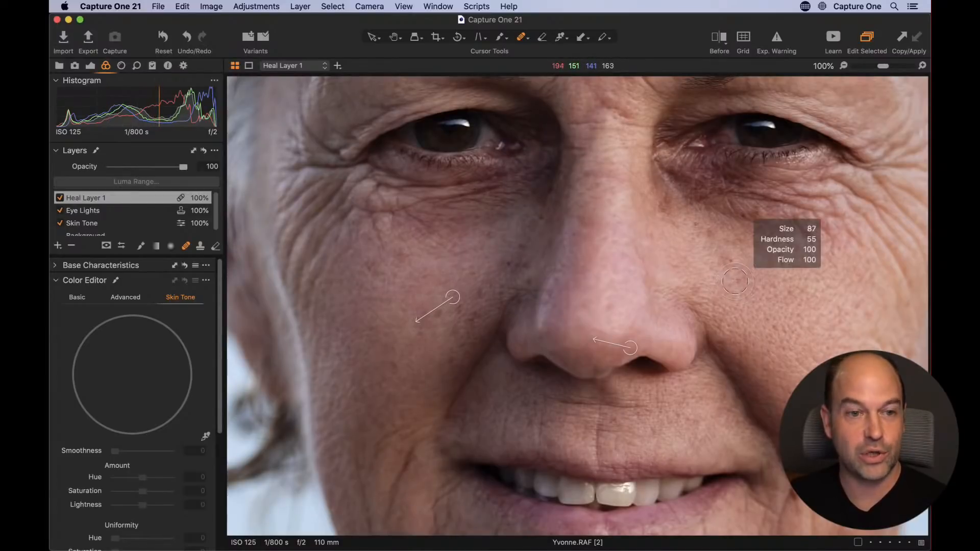
{"action": "left_click", "coordinate": [727, 260]}
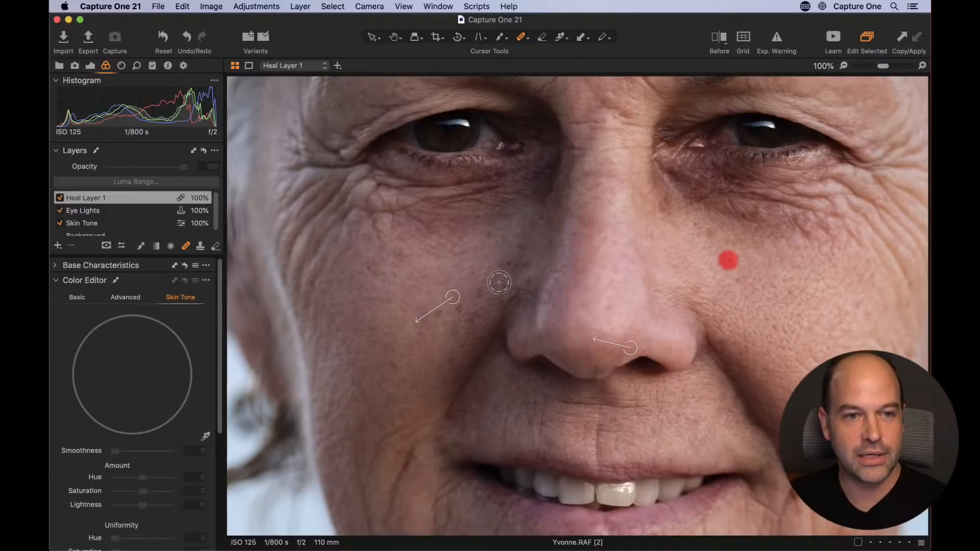
{"action": "key", "text": "h"}
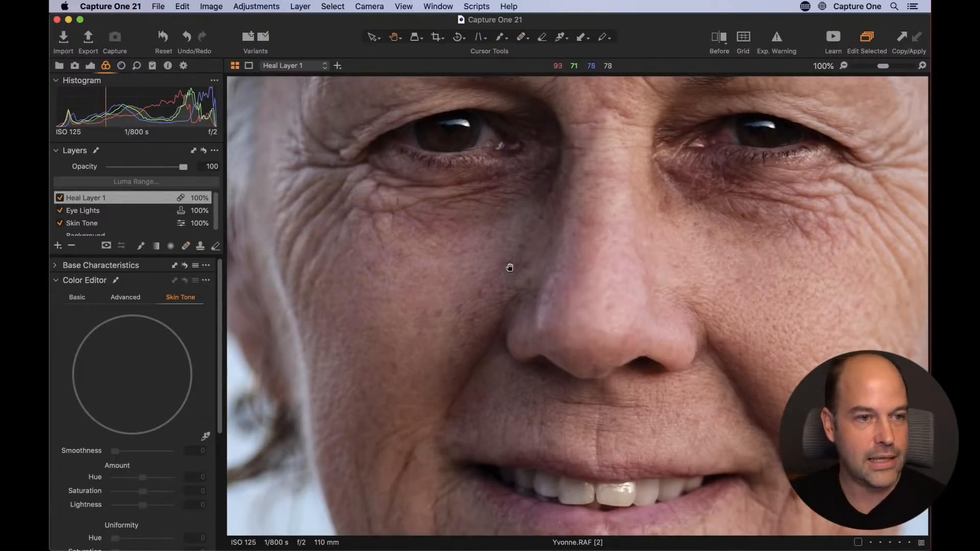
{"action": "double_click", "coordinate": [510, 269]}
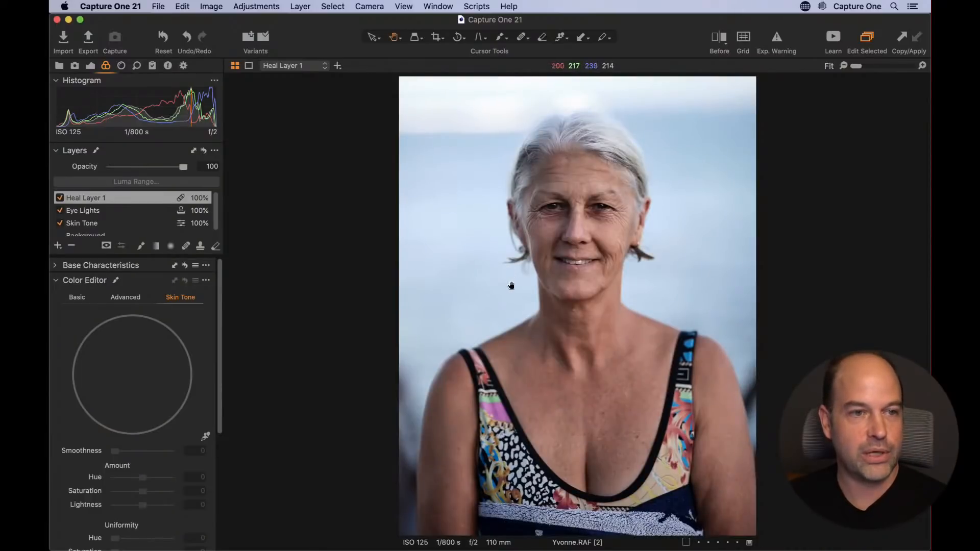
Step: Compare the whole portrait before and after the edits in a split view, with the exposure tools shown
{"action": "left_click", "coordinate": [91, 65]}
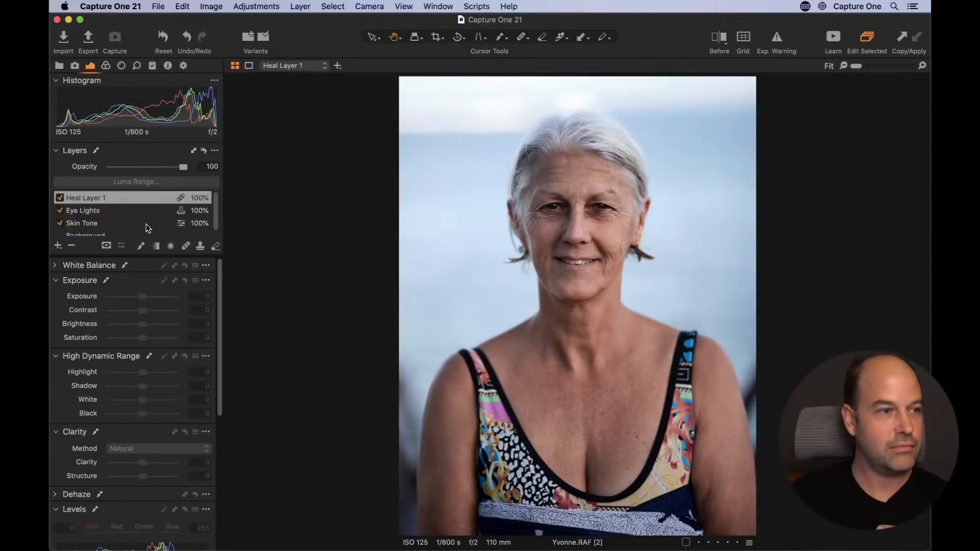
{"action": "scroll", "coordinate": [147, 227], "scroll_direction": "down", "scroll_amount": 1}
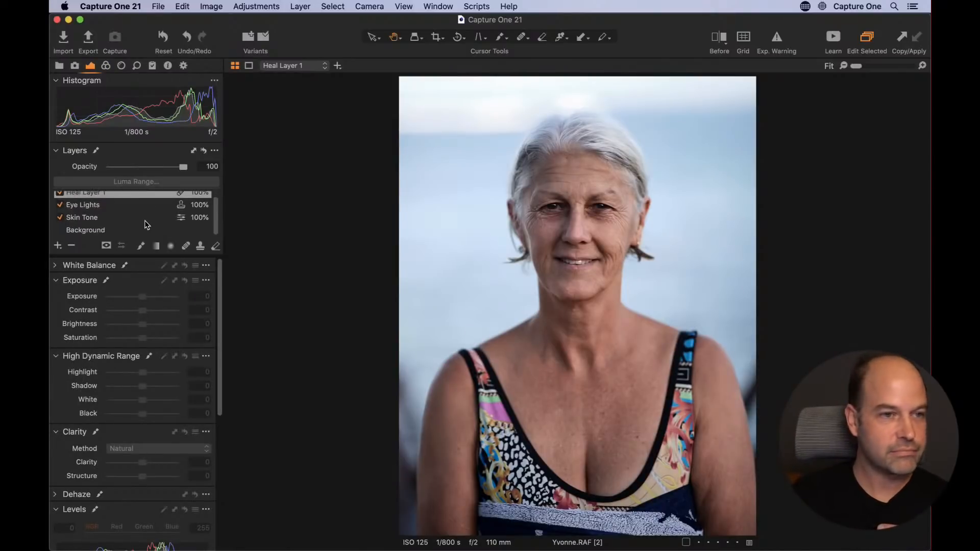
{"action": "left_click", "coordinate": [720, 38]}
{"action": "mouse_move", "coordinate": [585, 308]}
{"action": "left_mouse_down"}
{"action": "mouse_move", "coordinate": [794, 290]}
{"action": "mouse_move", "coordinate": [369, 313]}
{"action": "mouse_move", "coordinate": [585, 299]}
{"action": "left_mouse_up"}
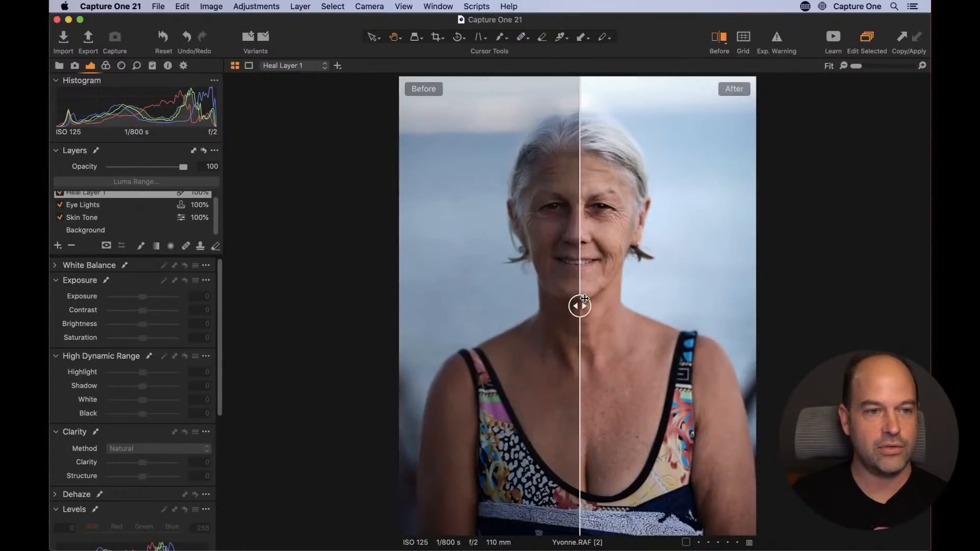
{"action": "left_click", "coordinate": [719, 40]}
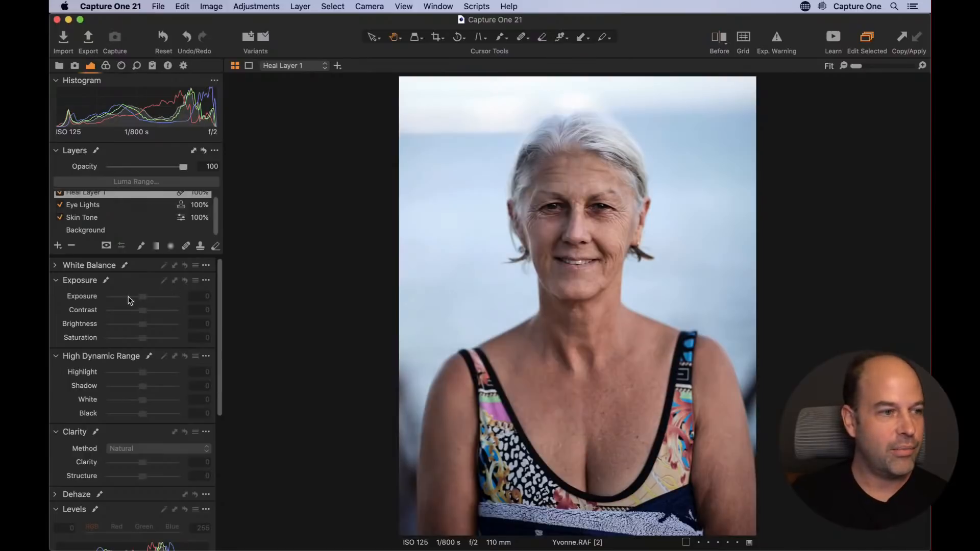
Step: Check the Background layer for clipped highlights with the exposure warning, and set its vignetting amount to -0.16
{"action": "left_click", "coordinate": [94, 230]}
{"action": "scroll", "coordinate": [153, 420], "scroll_direction": "down", "scroll_amount": 10}
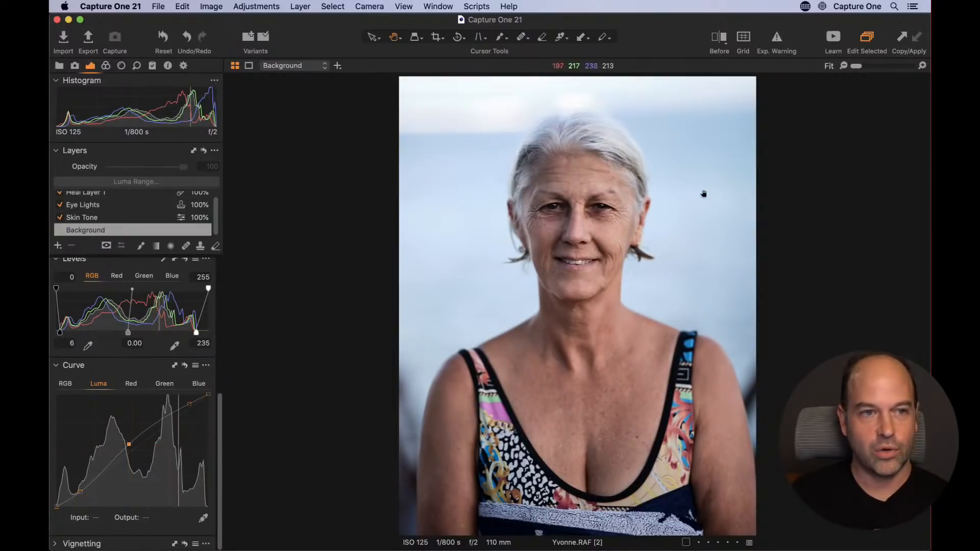
{"action": "left_click", "coordinate": [777, 41]}
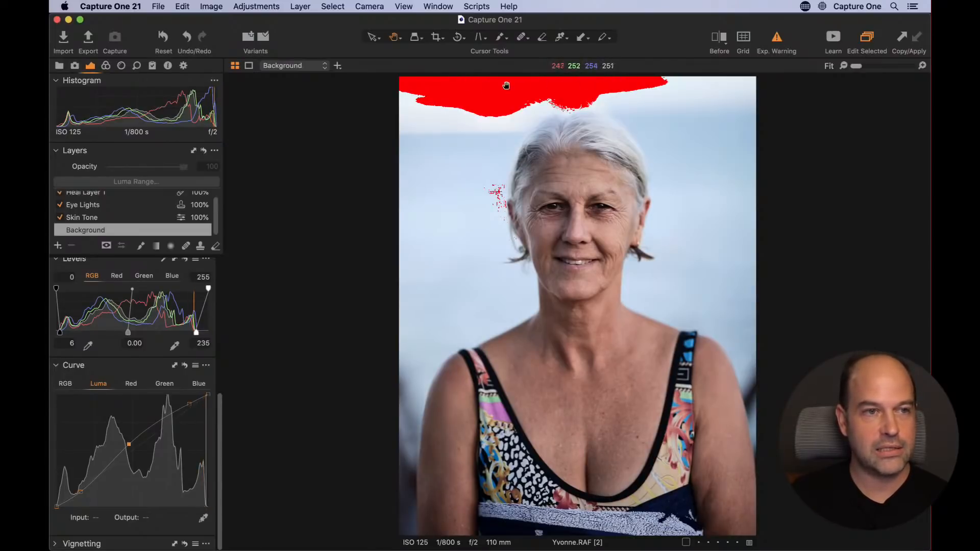
{"action": "left_click", "coordinate": [778, 40]}
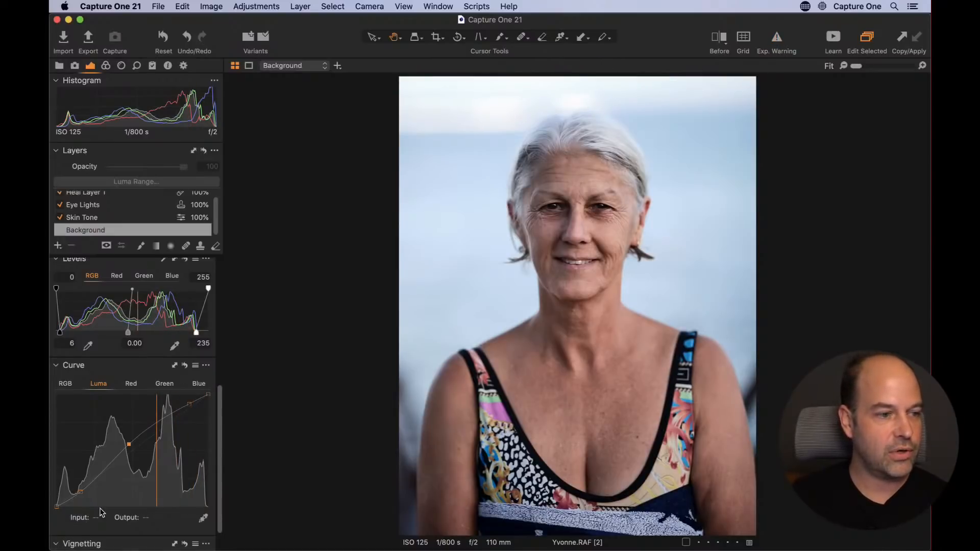
{"action": "scroll", "coordinate": [101, 511], "scroll_direction": "down", "scroll_amount": 2}
{"action": "left_click_drag", "start_coordinate": [138, 530], "coordinate": [142, 529]}
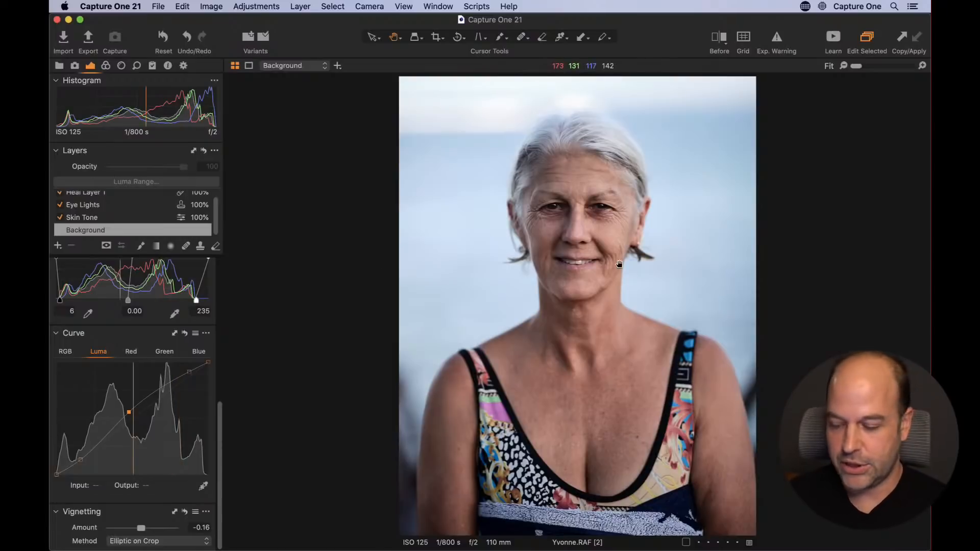
Step: Add a new filled adjustment layer and check its mask coverage over the whole portrait
{"action": "key", "text": "super+plus"}
{"action": "key", "text": "super+plus"}
{"action": "key", "text": "super+plus"}
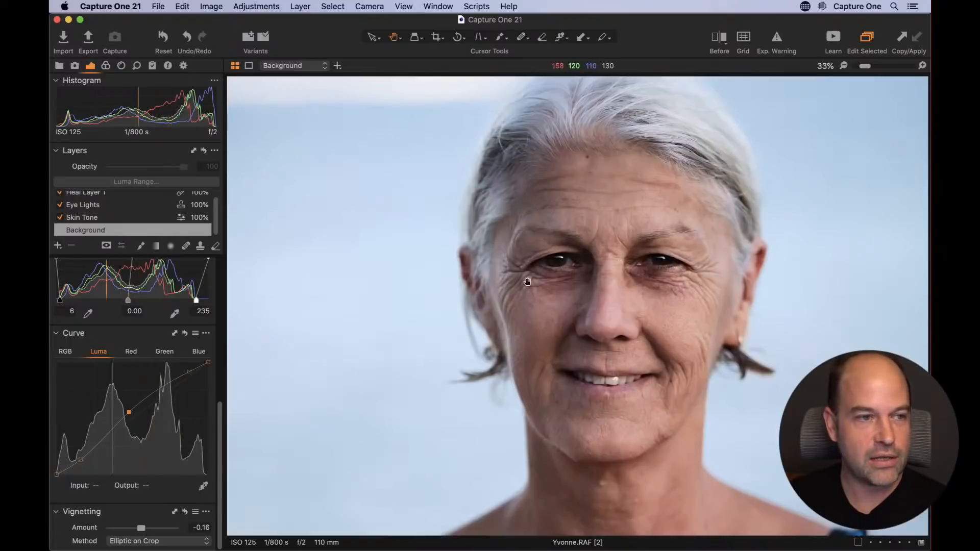
{"action": "left_click", "coordinate": [58, 245]}
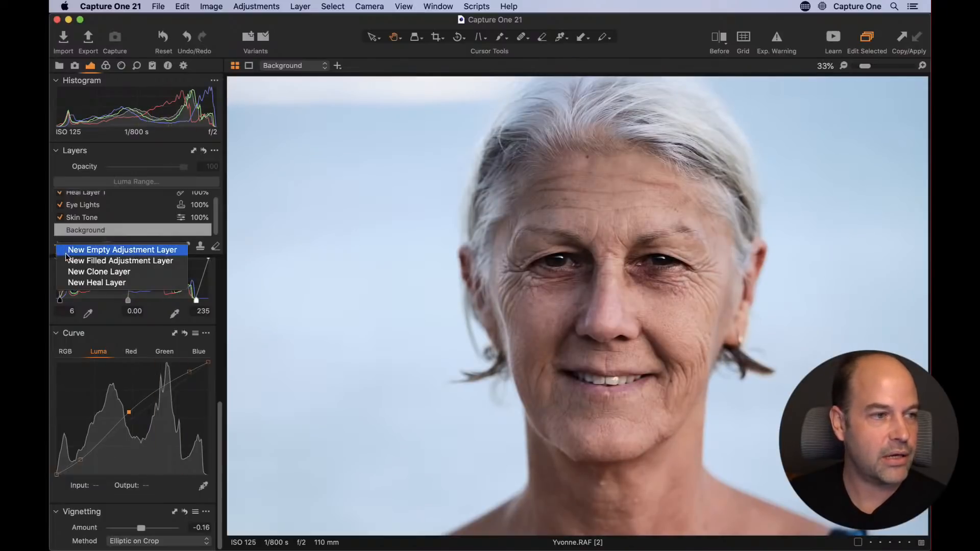
{"action": "left_click", "coordinate": [70, 261]}
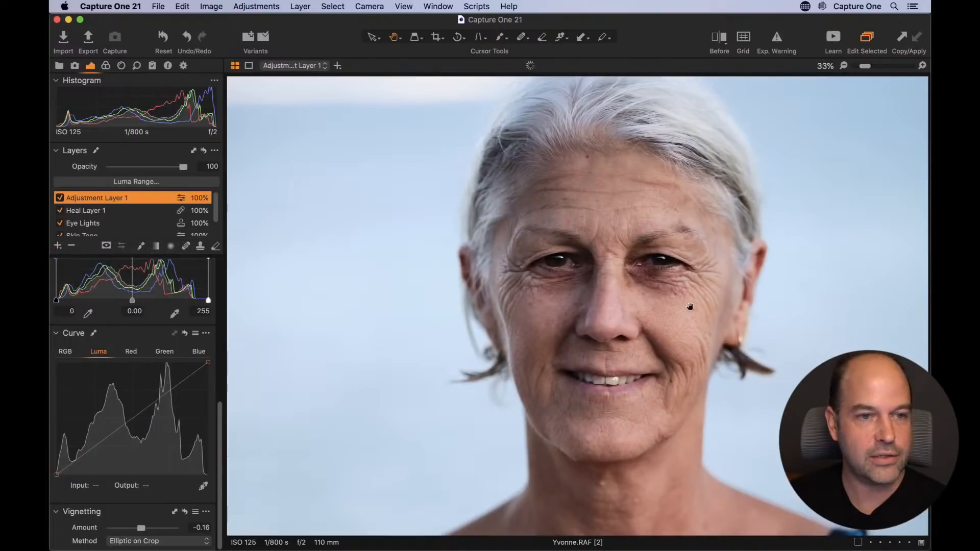
{"action": "left_click", "coordinate": [517, 337]}
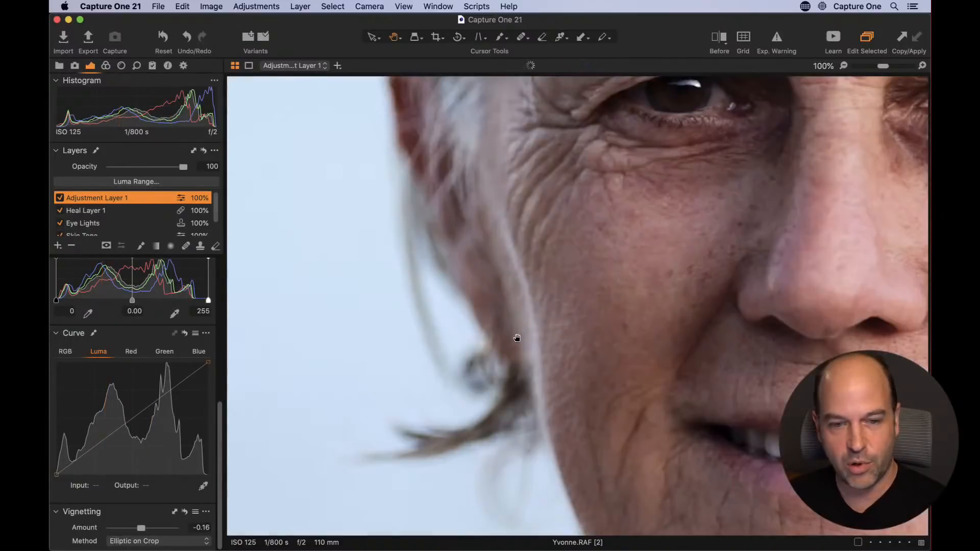
{"action": "double_click", "coordinate": [523, 339]}
{"action": "key", "text": "m"}
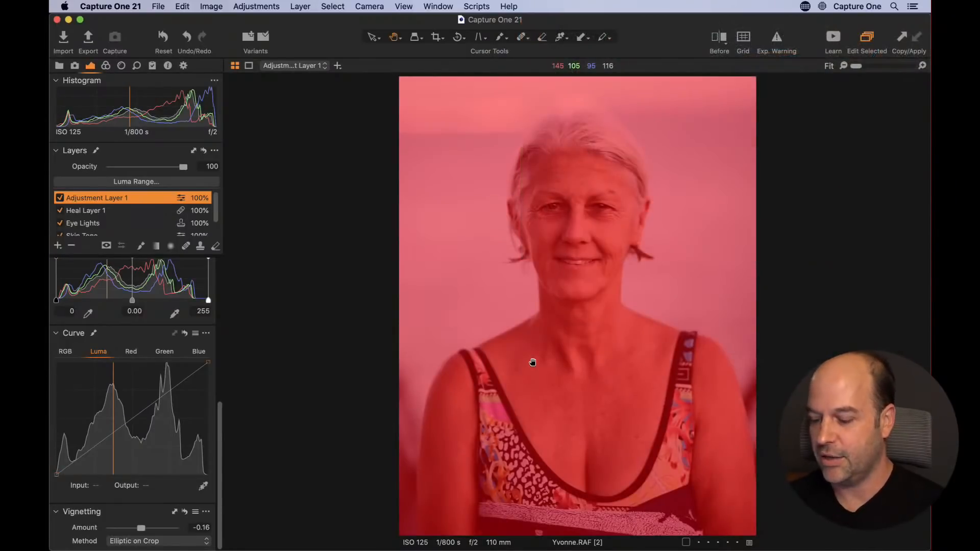
{"action": "key", "text": "m"}
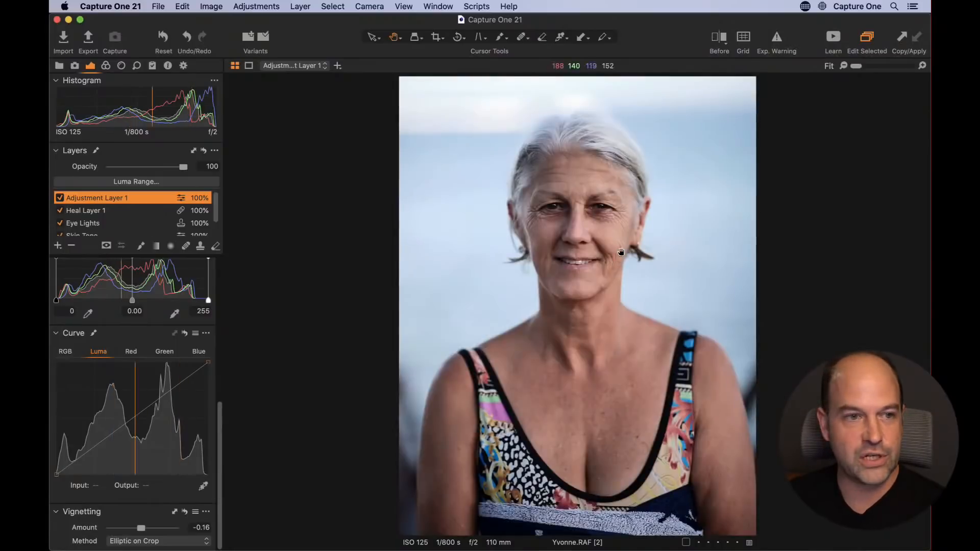
Step: Brighten the dark areas around the eyes by raising the shadows in Adjustment Layer 1's Luma curve and adjusting a second point in the highlights
{"action": "double_click", "coordinate": [619, 253]}
{"action": "left_click_drag", "start_coordinate": [596, 204], "coordinate": [748, 316]}
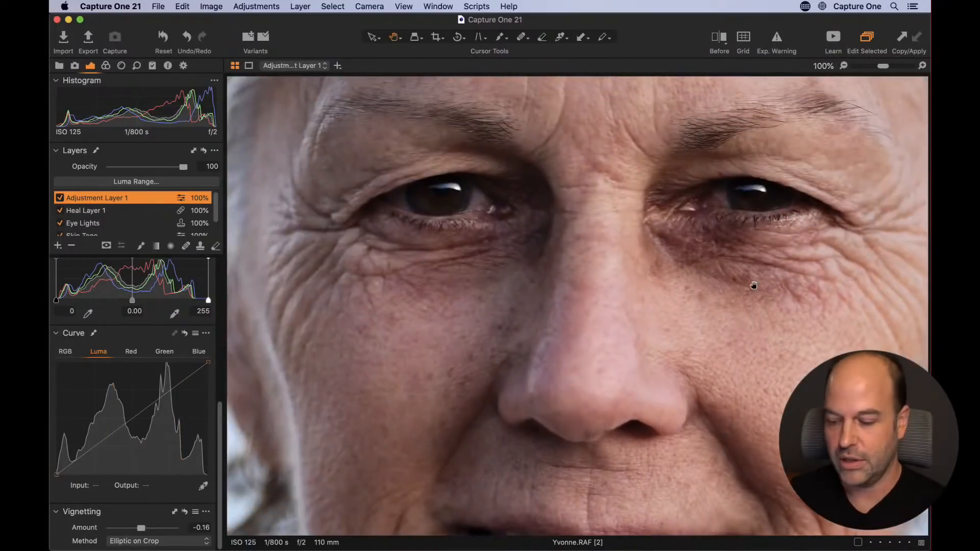
{"action": "double_click", "coordinate": [754, 285]}
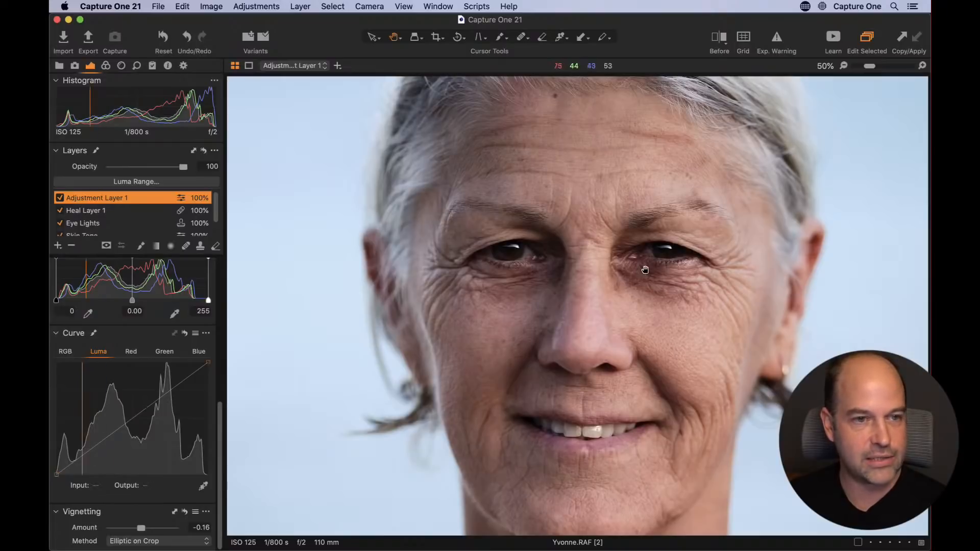
{"action": "left_click_drag", "start_coordinate": [85, 451], "coordinate": [82, 439]}
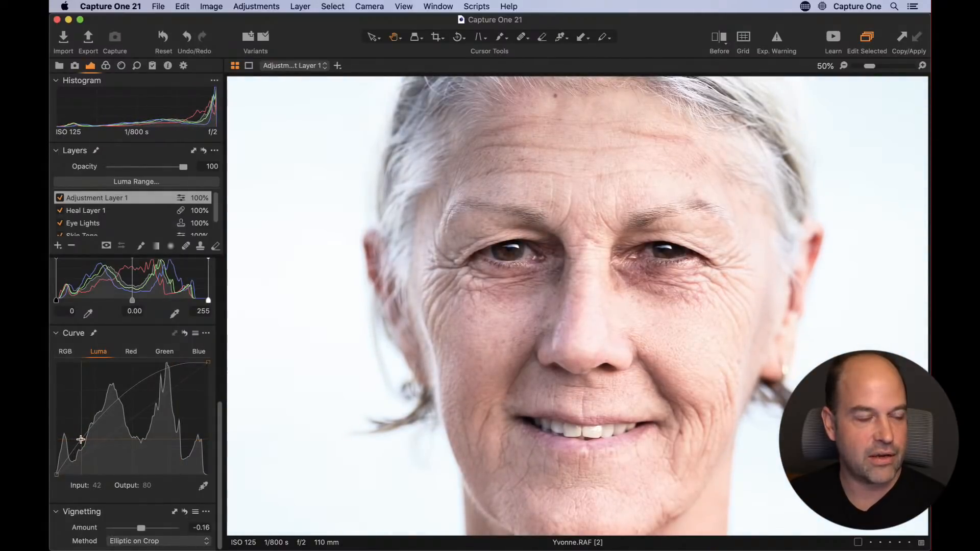
{"action": "left_click_drag", "start_coordinate": [81, 440], "coordinate": [83, 442]}
{"action": "left_click_drag", "start_coordinate": [164, 375], "coordinate": [163, 379]}
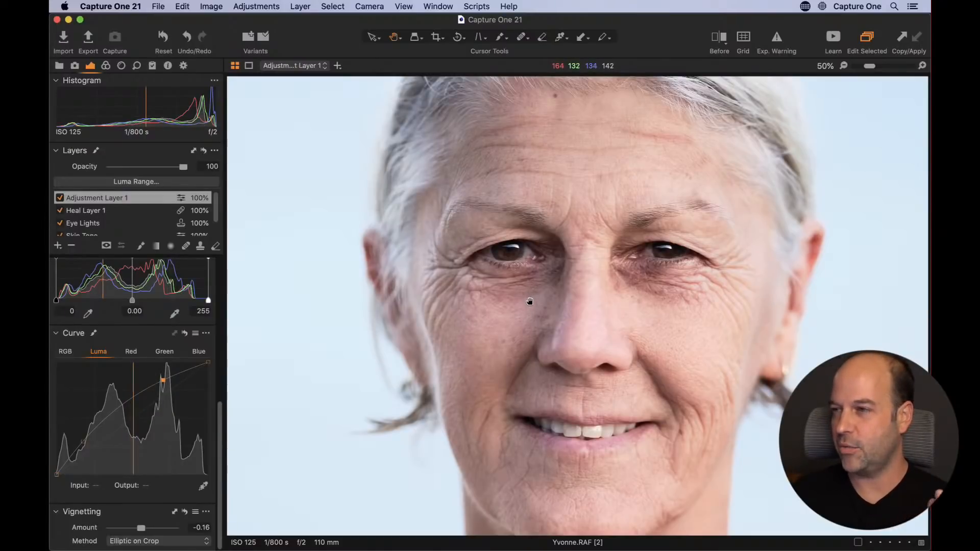
Step: Clear the mask of Adjustment Layer 1 and set the mask brush to size 166, hardness 7, opacity 100 and flow 2
{"action": "right_click", "coordinate": [117, 200]}
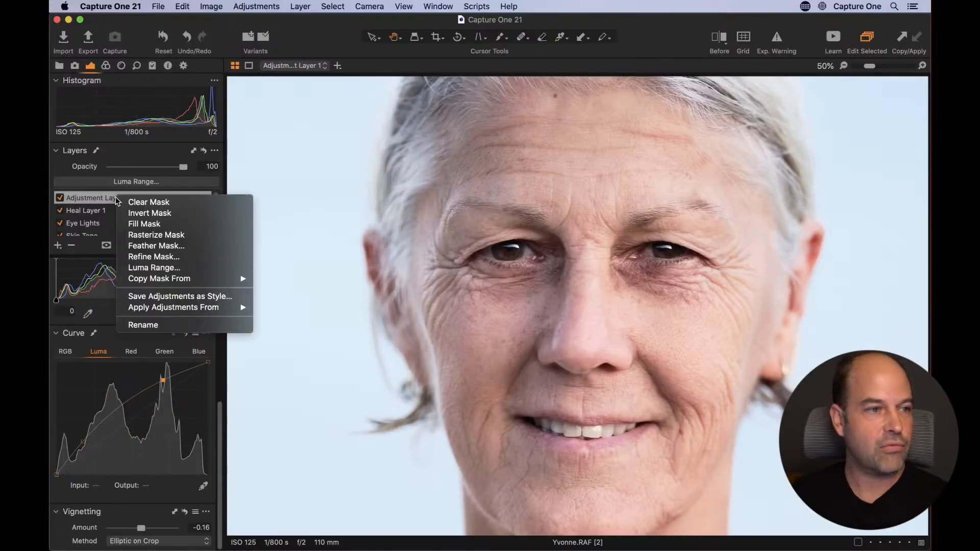
{"action": "left_click", "coordinate": [136, 204]}
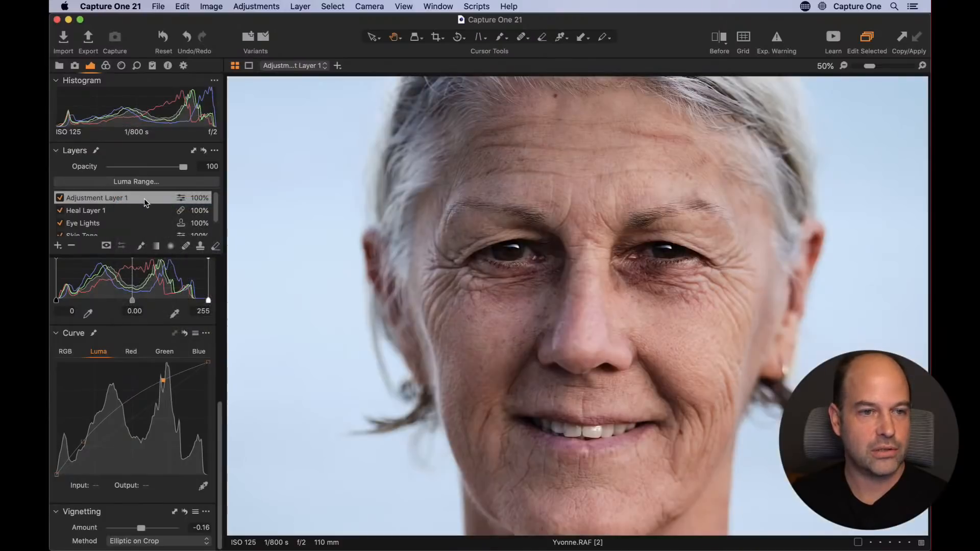
{"action": "left_click", "coordinate": [143, 246]}
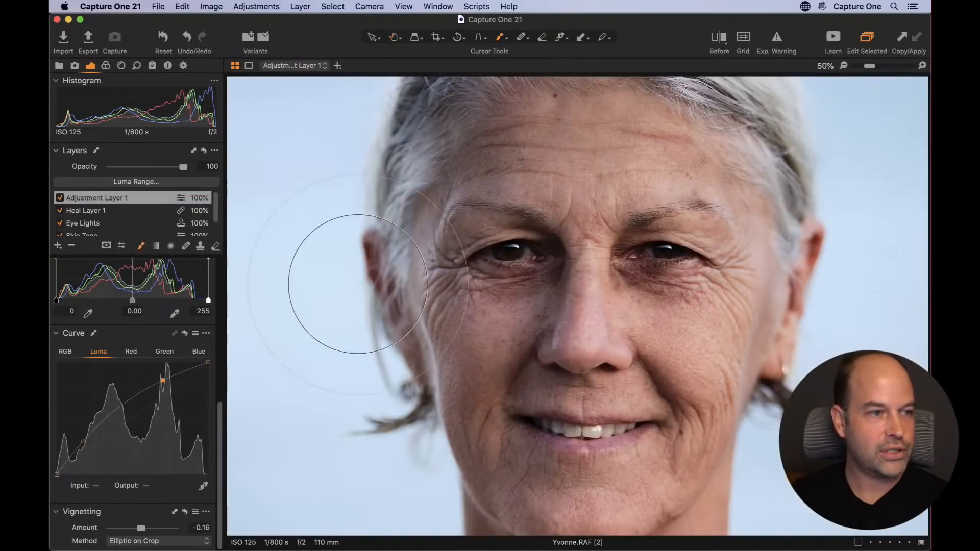
{"action": "right_click", "coordinate": [701, 294]}
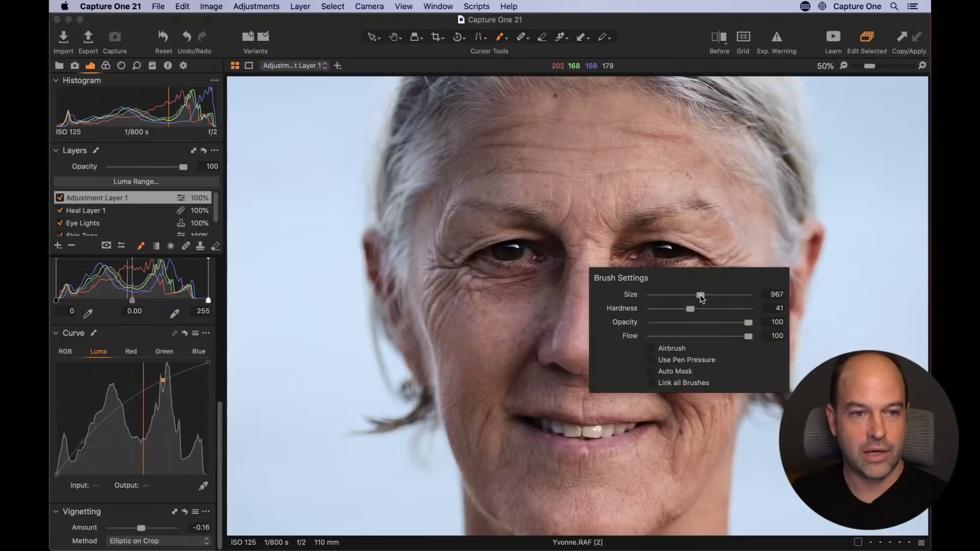
{"action": "left_click_drag", "start_coordinate": [700, 295], "coordinate": [664, 309]}
{"action": "left_click_drag", "start_coordinate": [749, 336], "coordinate": [651, 336]}
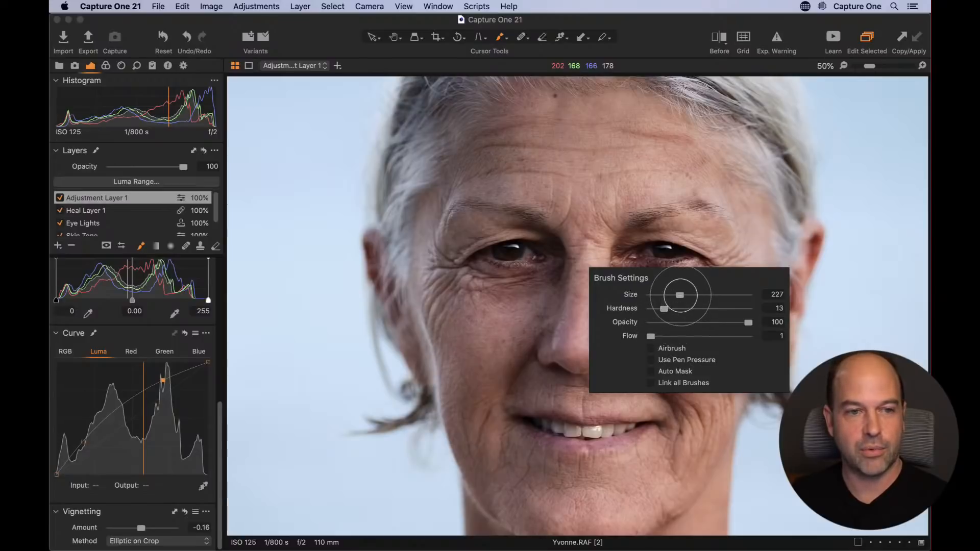
{"action": "mouse_move", "coordinate": [664, 308]}
{"action": "left_mouse_down"}
{"action": "mouse_move", "coordinate": [676, 295]}
{"action": "mouse_move", "coordinate": [641, 335]}
{"action": "mouse_move", "coordinate": [653, 337]}
{"action": "left_mouse_up"}
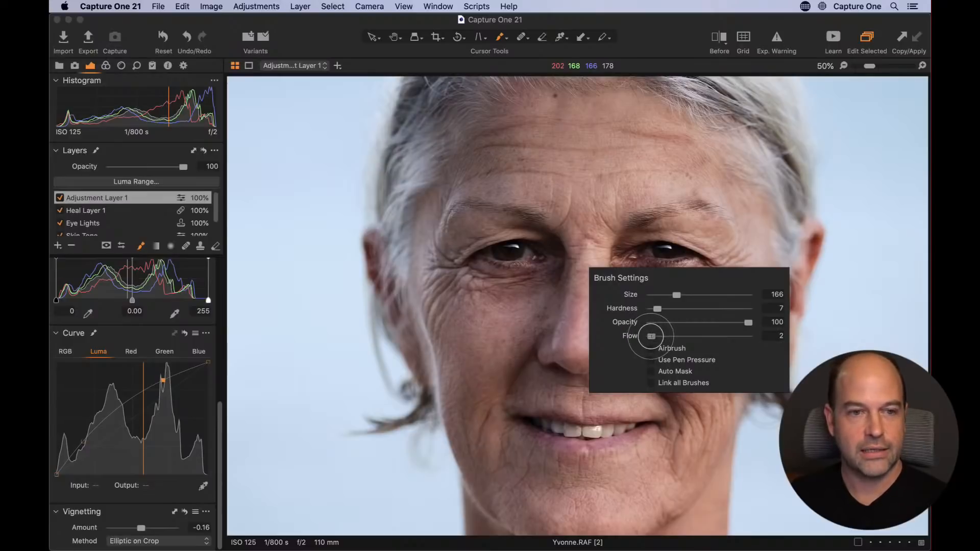
Step: Paint the brightening mask over the dark areas beneath both eyes and beside the nose bridge
{"action": "left_click", "coordinate": [674, 194]}
{"action": "left_click_drag", "start_coordinate": [624, 270], "coordinate": [624, 270]}
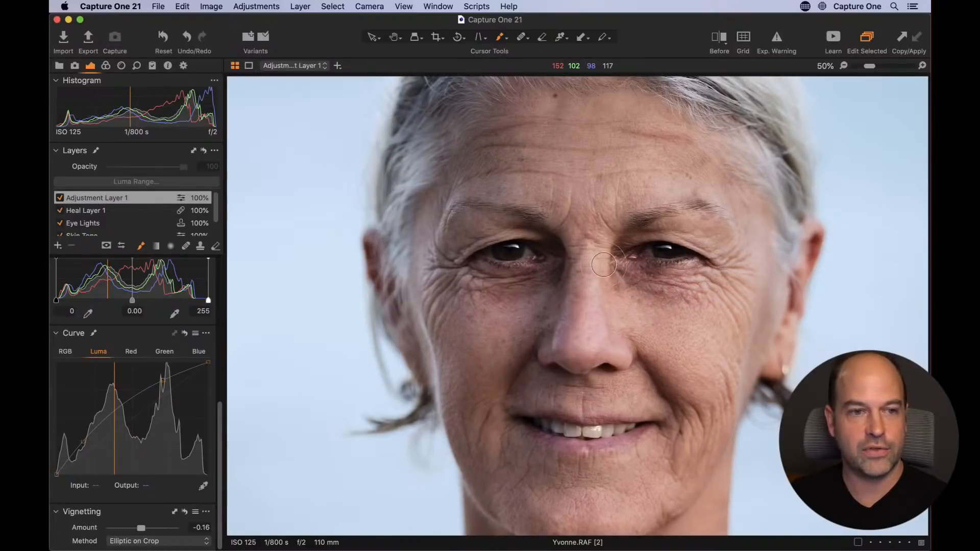
{"action": "mouse_move", "coordinate": [531, 278]}
{"action": "left_mouse_down"}
{"action": "mouse_move", "coordinate": [569, 268]}
{"action": "mouse_move", "coordinate": [531, 303]}
{"action": "mouse_move", "coordinate": [538, 280]}
{"action": "mouse_move", "coordinate": [497, 281]}
{"action": "mouse_move", "coordinate": [538, 291]}
{"action": "mouse_move", "coordinate": [565, 265]}
{"action": "mouse_move", "coordinate": [534, 289]}
{"action": "mouse_move", "coordinate": [515, 275]}
{"action": "mouse_move", "coordinate": [564, 287]}
{"action": "left_mouse_up"}
{"action": "mouse_move", "coordinate": [634, 269]}
{"action": "left_mouse_down"}
{"action": "mouse_move", "coordinate": [719, 270]}
{"action": "mouse_move", "coordinate": [641, 295]}
{"action": "mouse_move", "coordinate": [701, 302]}
{"action": "mouse_move", "coordinate": [692, 289]}
{"action": "mouse_move", "coordinate": [719, 279]}
{"action": "mouse_move", "coordinate": [663, 299]}
{"action": "left_mouse_up"}
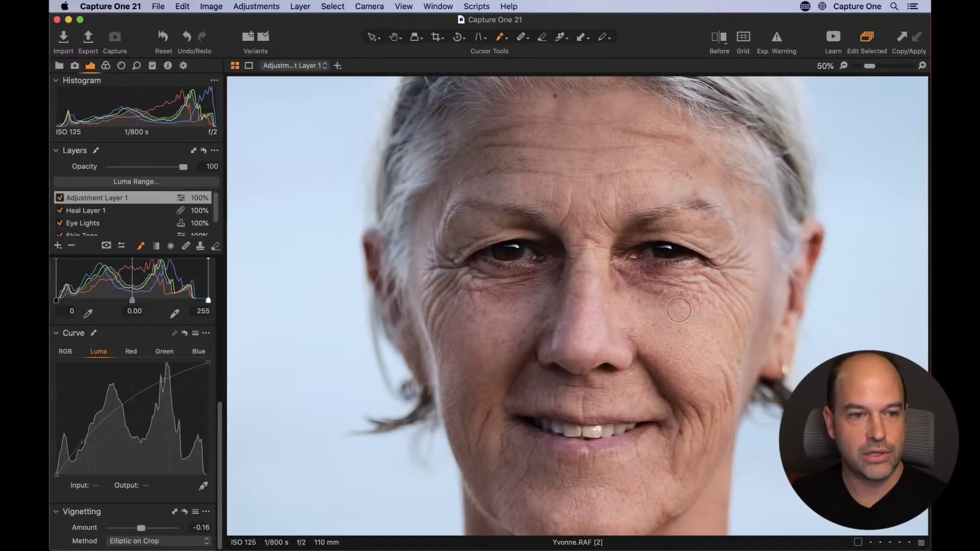
Step: Compare the face with Adjustment Layer 1 off and on, and reduce the layer's opacity to 47
{"action": "left_click", "coordinate": [61, 198]}
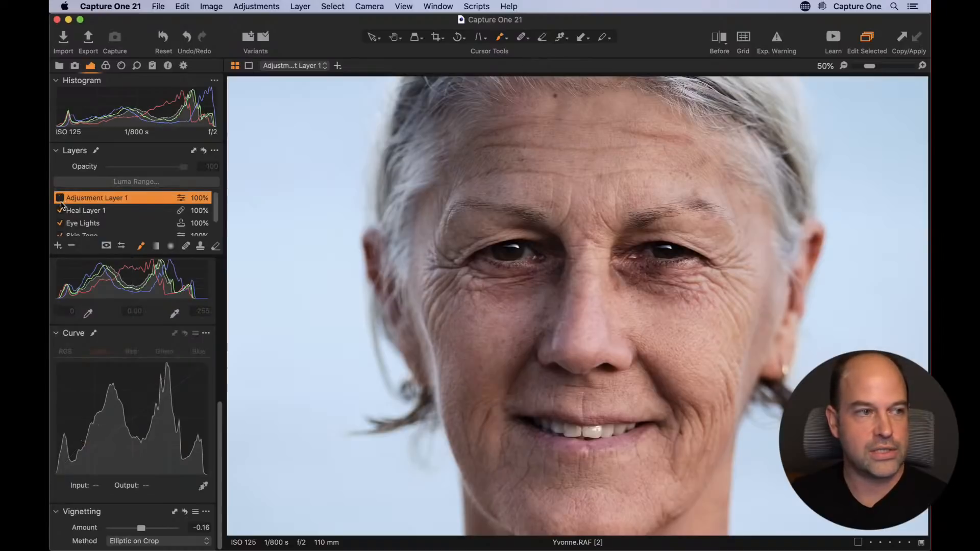
{"action": "left_click", "coordinate": [60, 198]}
{"action": "left_click", "coordinate": [59, 199]}
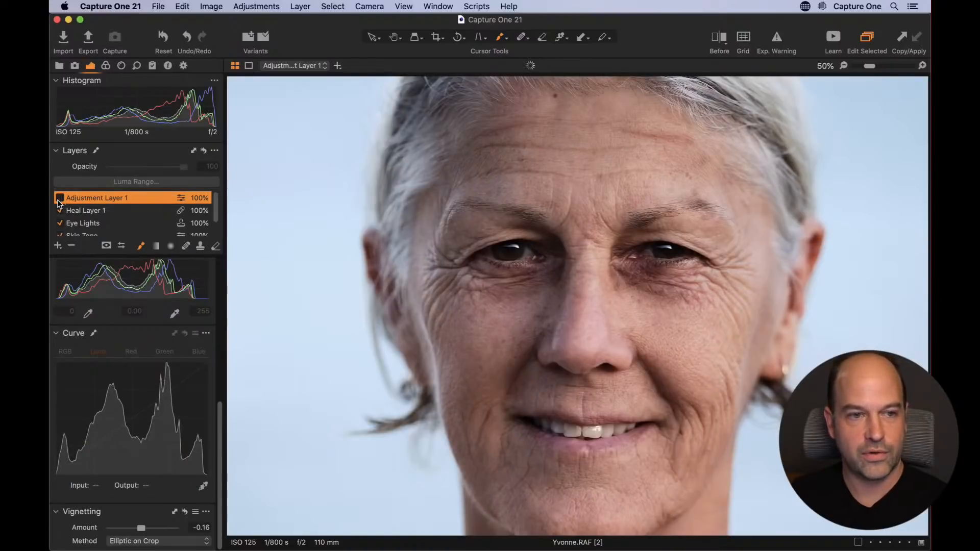
{"action": "left_click", "coordinate": [60, 198]}
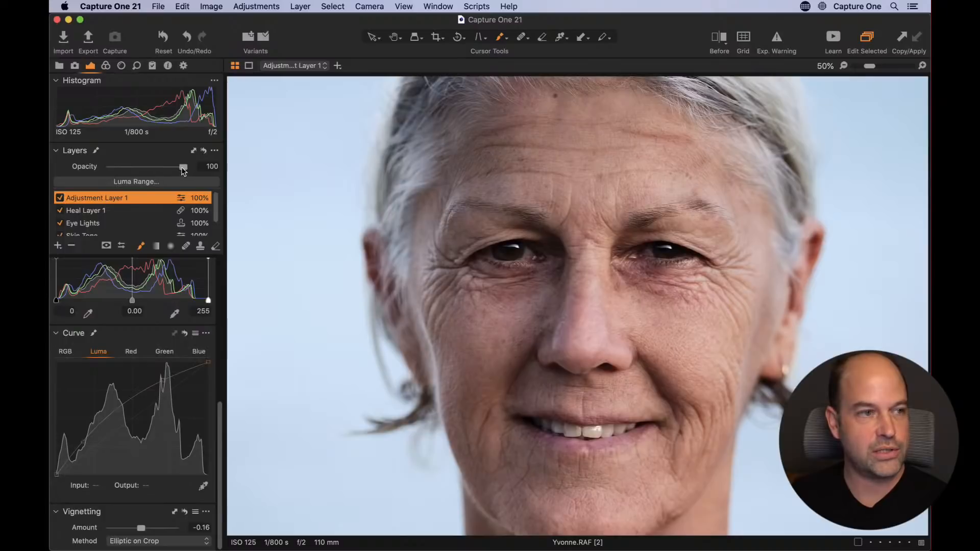
{"action": "left_click_drag", "start_coordinate": [182, 167], "coordinate": [116, 173]}
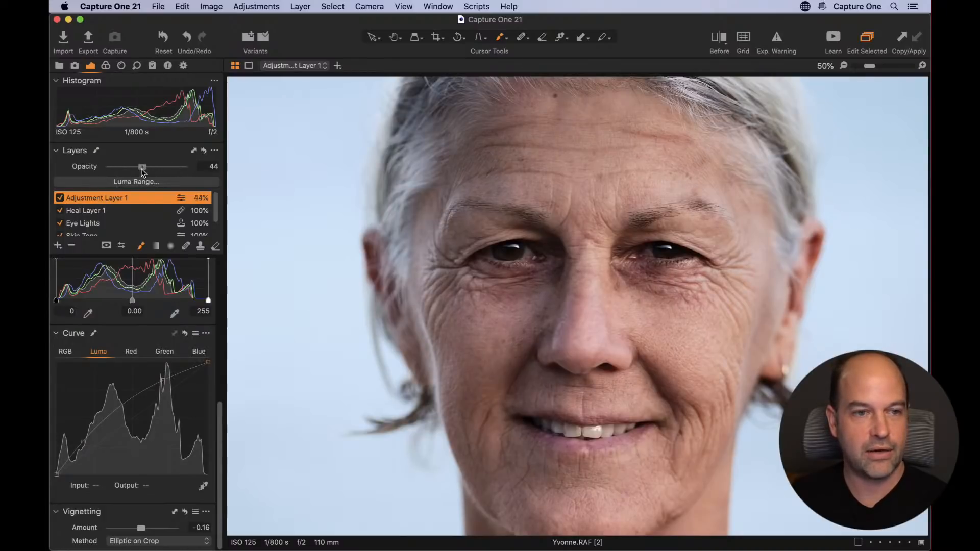
{"action": "key", "text": "h"}
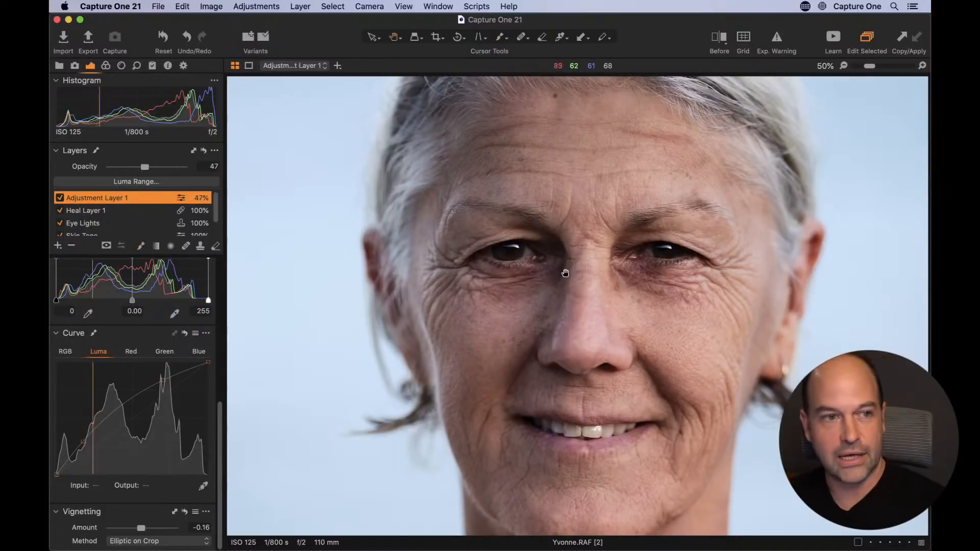
Step: View the whole portrait and resize the mask brush directly over the chest, enlarging it to about 1352 before adjusting it further
{"action": "double_click", "coordinate": [565, 273]}
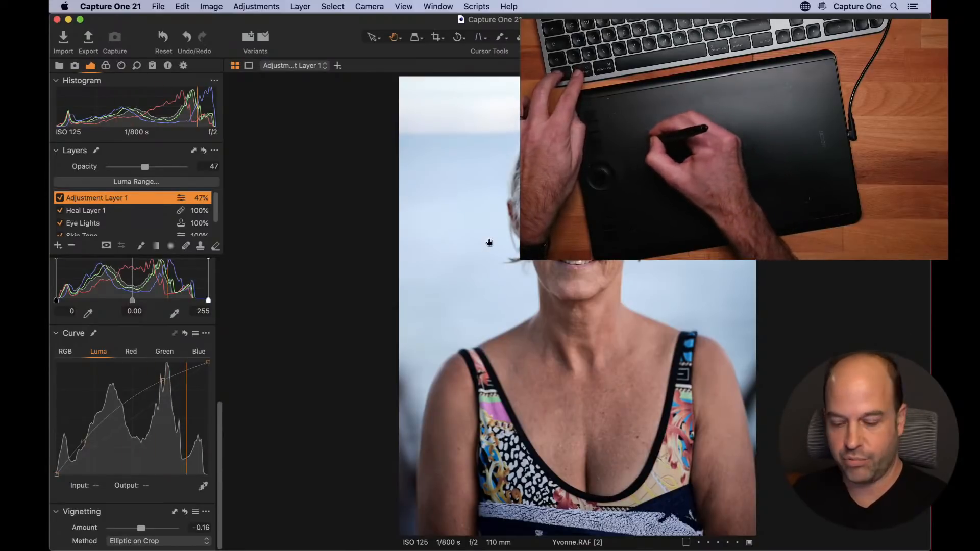
{"action": "key", "text": "b"}
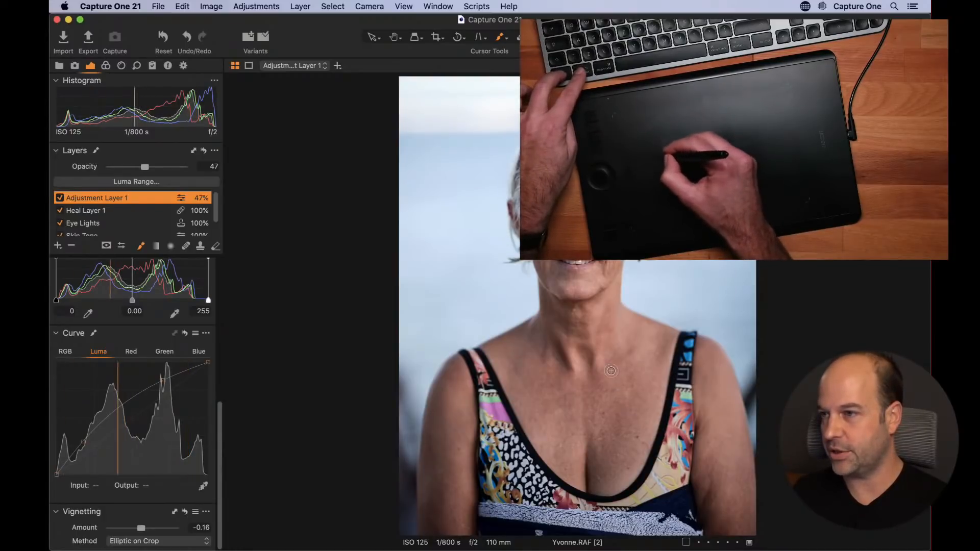
{"action": "left_click_drag", "start_coordinate": [612, 368], "coordinate": [571, 366]}
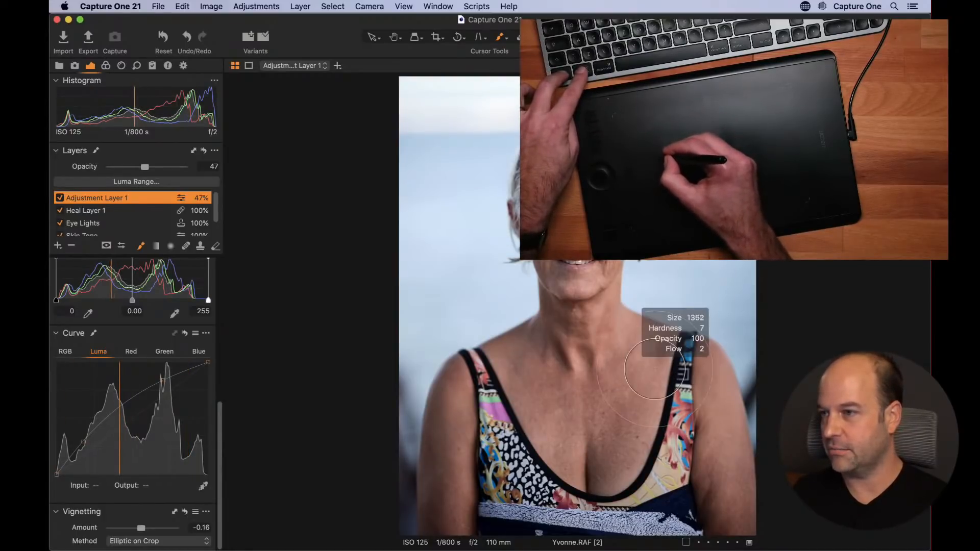
{"action": "mouse_move", "coordinate": [655, 370]}
{"action": "left_mouse_down"}
{"action": "mouse_move", "coordinate": [745, 379]}
{"action": "mouse_move", "coordinate": [682, 373]}
{"action": "left_mouse_up"}
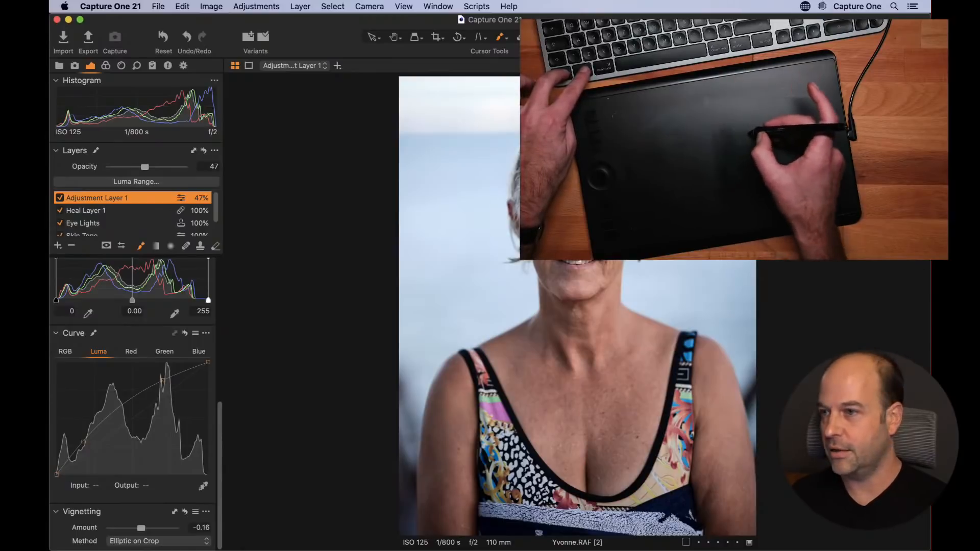
{"action": "left_click_drag", "start_coordinate": [610, 365], "coordinate": [628, 367]}
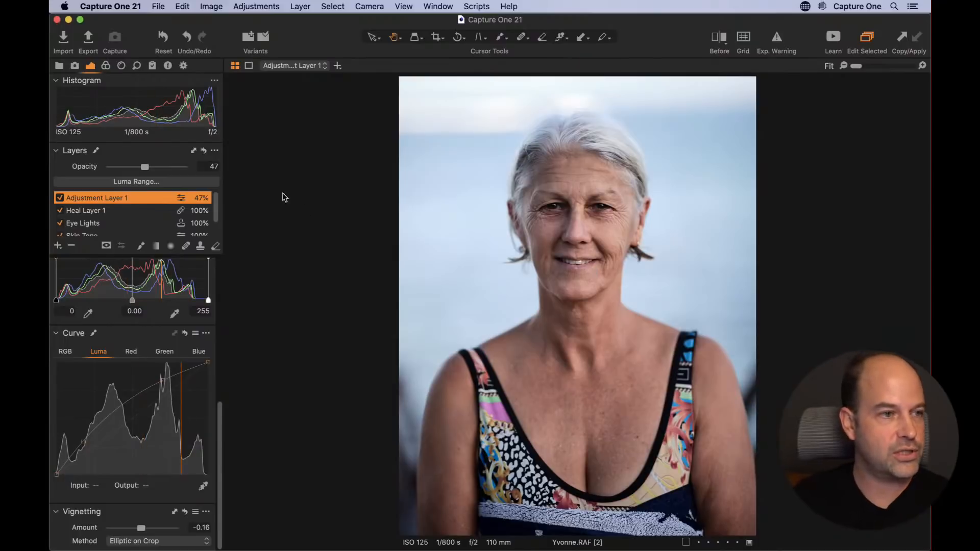
Step: Examine the chin and neck at 100%, and compare the forehead close up with Heal Layer 1 off and on
{"action": "scroll", "coordinate": [218, 206], "scroll_direction": "down", "scroll_amount": 2}
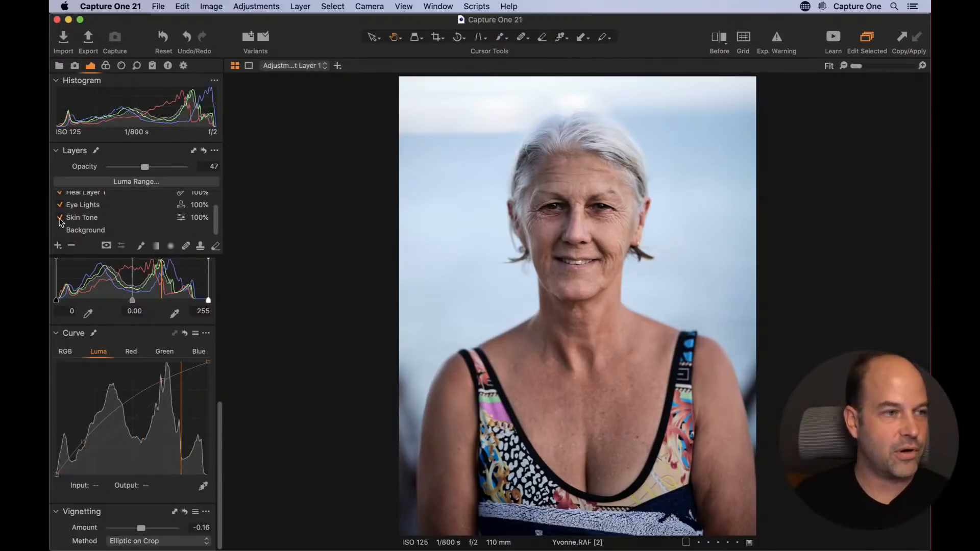
{"action": "double_click", "coordinate": [595, 333]}
{"action": "left_click_drag", "start_coordinate": [601, 285], "coordinate": [640, 422]}
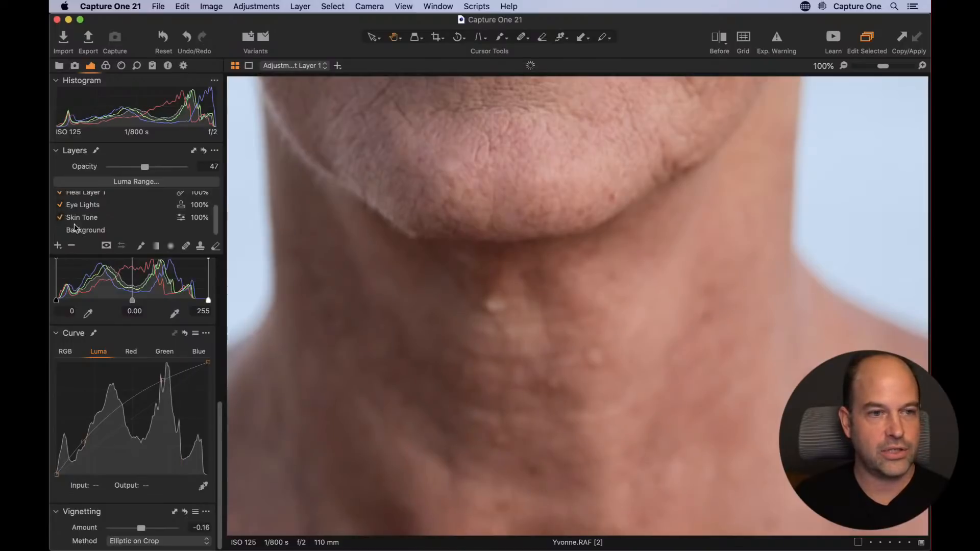
{"action": "double_click", "coordinate": [400, 297]}
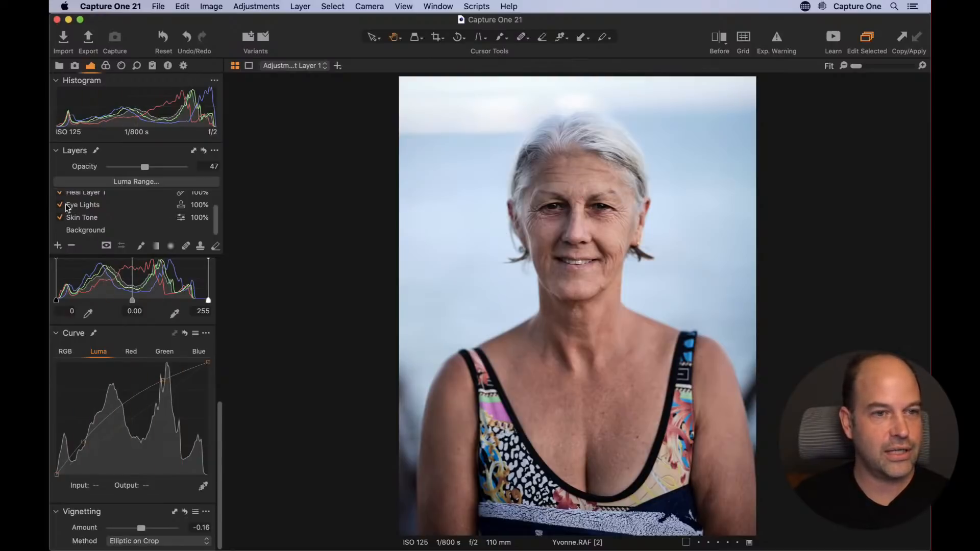
{"action": "scroll", "coordinate": [115, 208], "scroll_direction": "up", "scroll_amount": 1}
{"action": "left_click", "coordinate": [90, 199]}
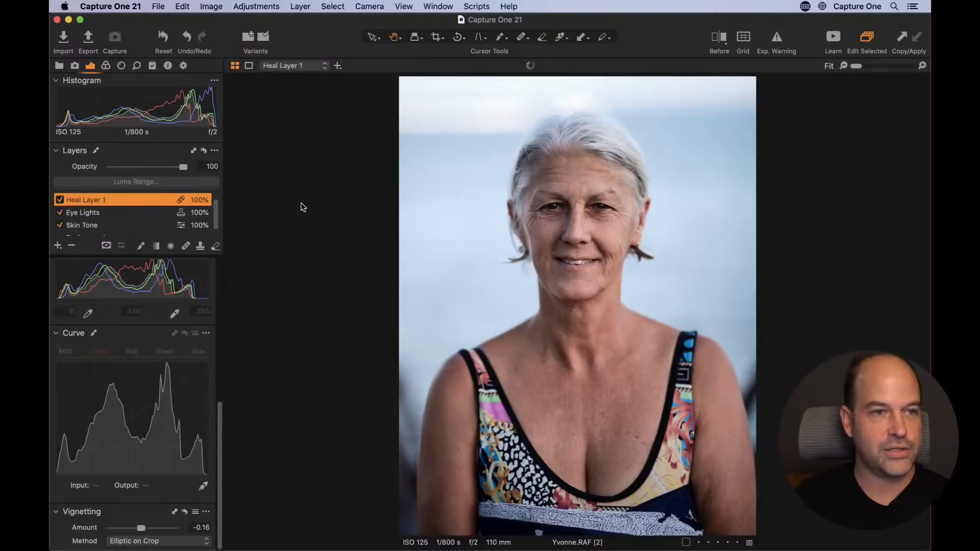
{"action": "key", "text": "z"}
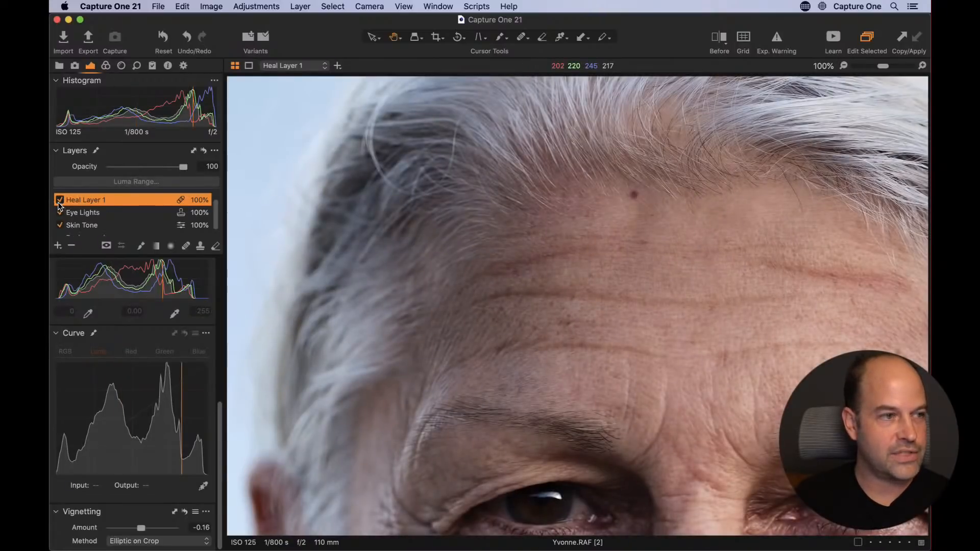
{"action": "left_click", "coordinate": [59, 202]}
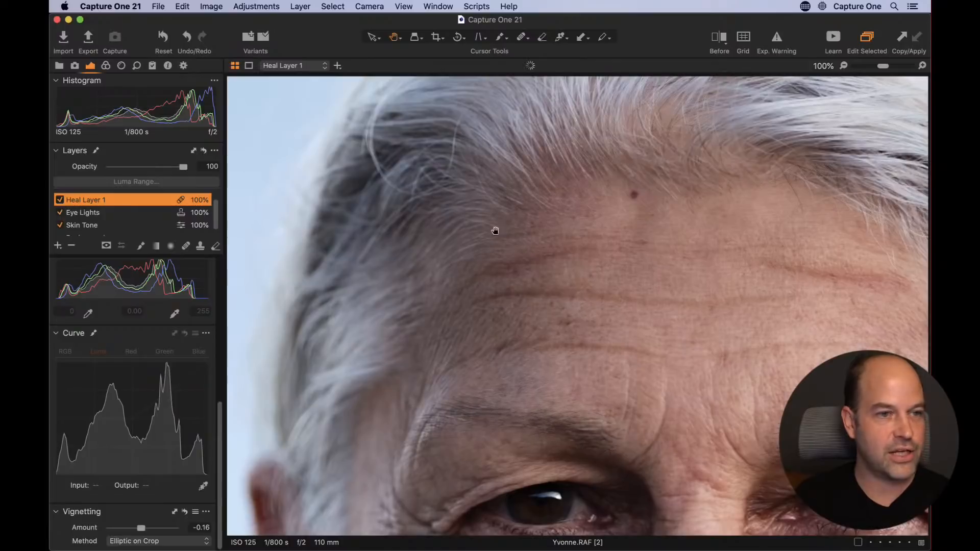
{"action": "key", "text": "z"}
{"action": "scroll", "coordinate": [138, 216], "scroll_direction": "up", "scroll_amount": 1}
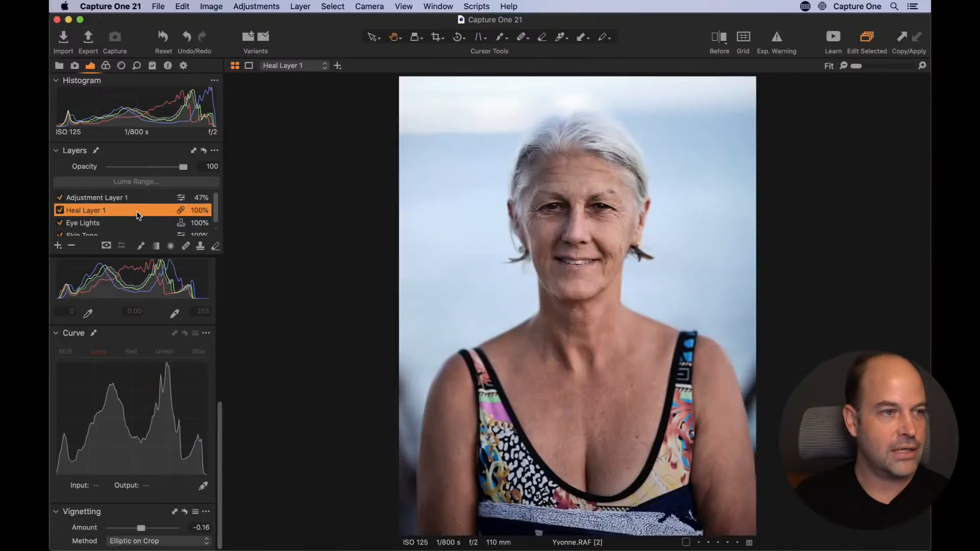
Step: Compare the whole portrait with Adjustment Layer 1 off and on, and against the unedited original in a split before/after view
{"action": "left_click", "coordinate": [99, 200]}
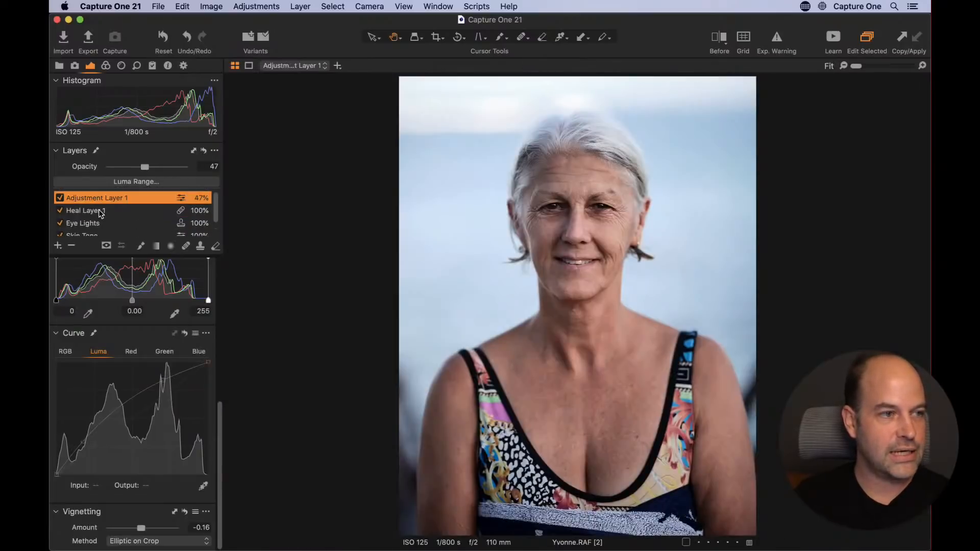
{"action": "left_click", "coordinate": [60, 200]}
{"action": "left_click", "coordinate": [60, 200]}
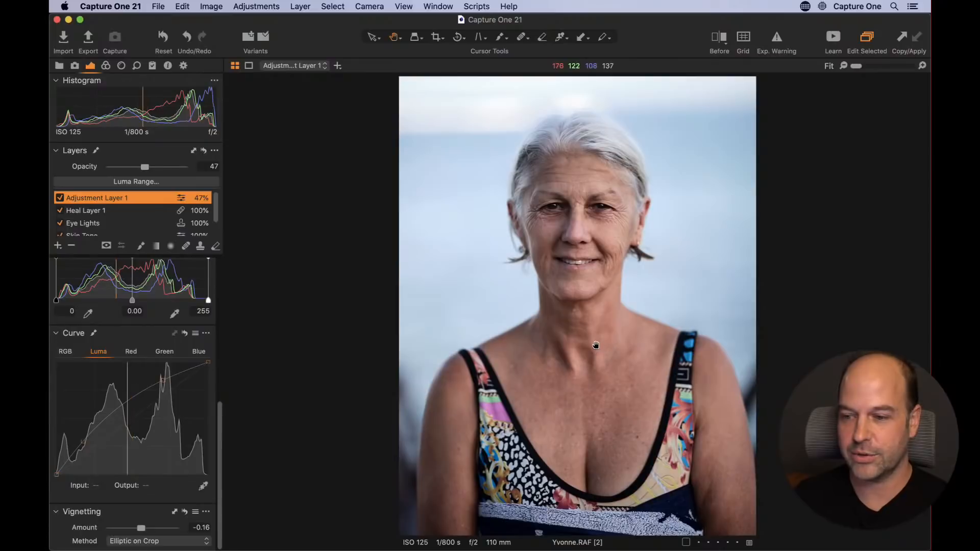
{"action": "left_click", "coordinate": [720, 38]}
{"action": "mouse_move", "coordinate": [577, 305]}
{"action": "left_mouse_down"}
{"action": "mouse_move", "coordinate": [770, 304]}
{"action": "mouse_move", "coordinate": [324, 332]}
{"action": "mouse_move", "coordinate": [573, 323]}
{"action": "left_mouse_up"}
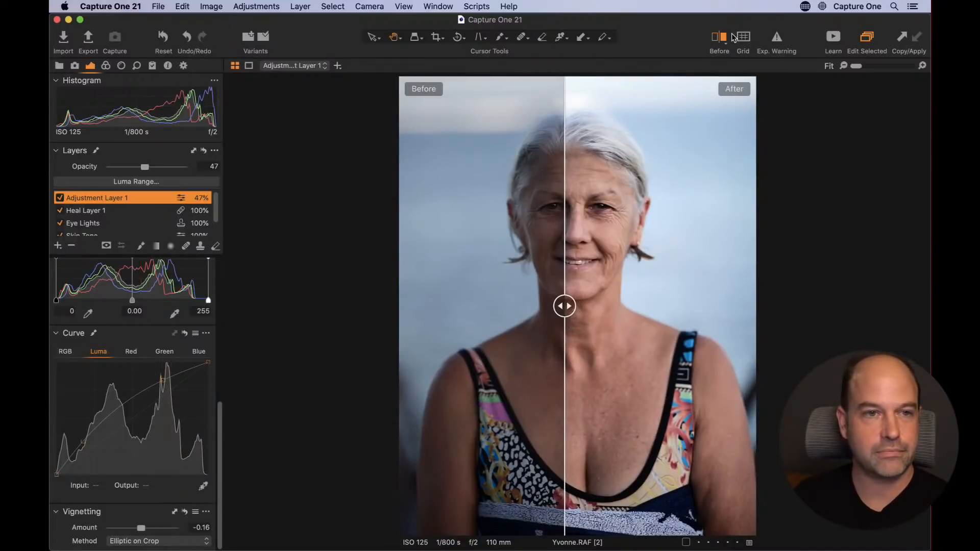
{"action": "left_click", "coordinate": [720, 38]}
Step: Examine the hair, hairline and forehead on both sides of the head at 100%, and return to the whole portrait
{"action": "left_click", "coordinate": [613, 168]}
{"action": "left_click_drag", "start_coordinate": [536, 267], "coordinate": [379, 291]}
{"action": "left_click_drag", "start_coordinate": [683, 400], "coordinate": [583, 287]}
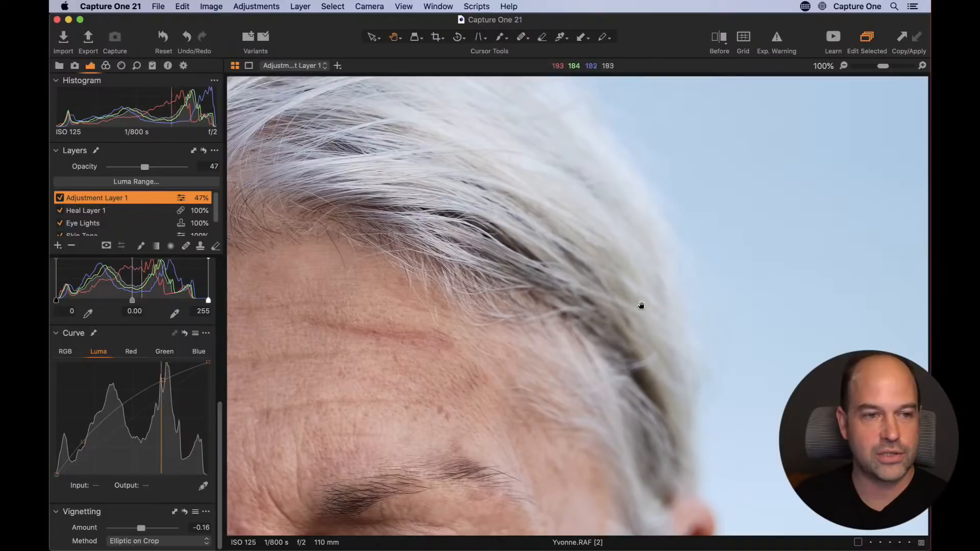
{"action": "left_click_drag", "start_coordinate": [597, 269], "coordinate": [667, 351]}
{"action": "left_click_drag", "start_coordinate": [511, 274], "coordinate": [869, 259]}
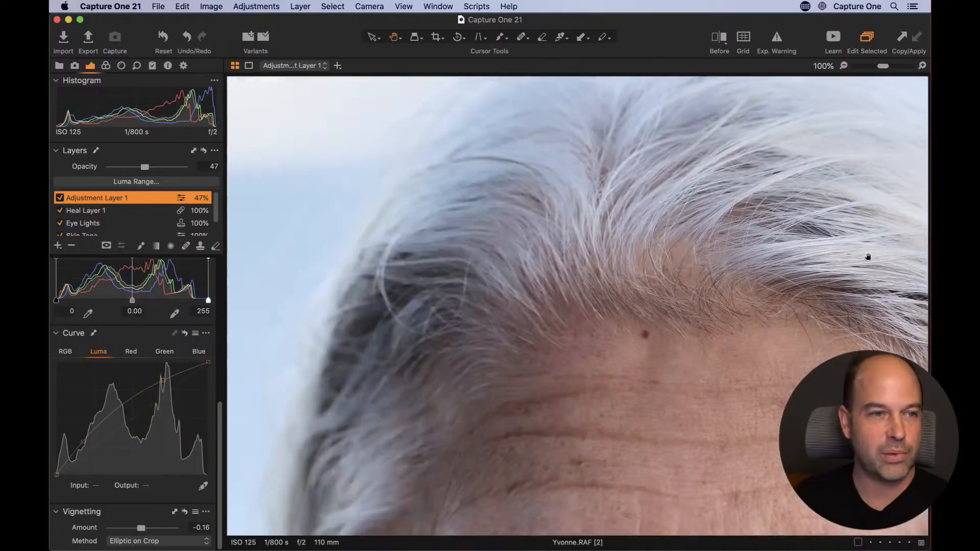
{"action": "left_click_drag", "start_coordinate": [479, 277], "coordinate": [711, 146]}
{"action": "left_click_drag", "start_coordinate": [605, 256], "coordinate": [253, 223]}
{"action": "left_click_drag", "start_coordinate": [649, 246], "coordinate": [352, 247]}
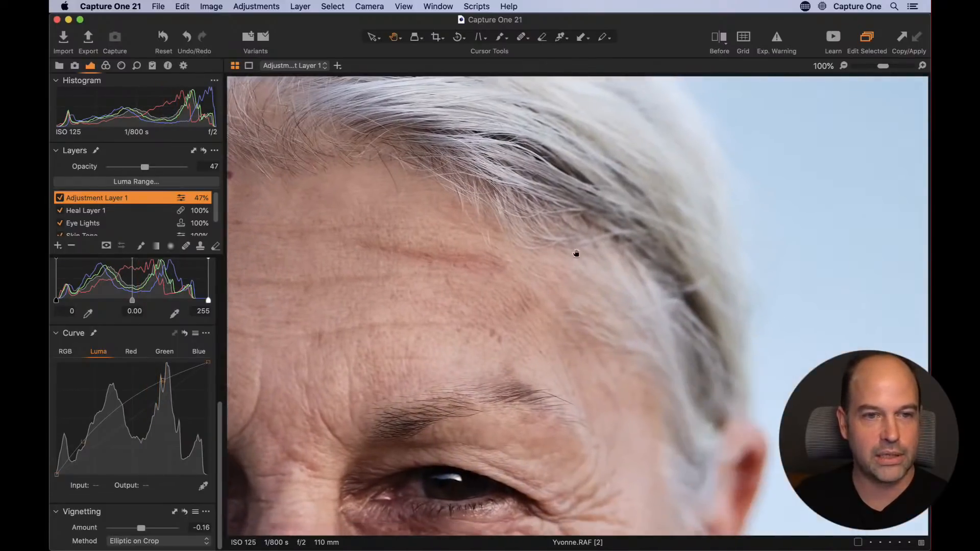
{"action": "double_click", "coordinate": [643, 275]}
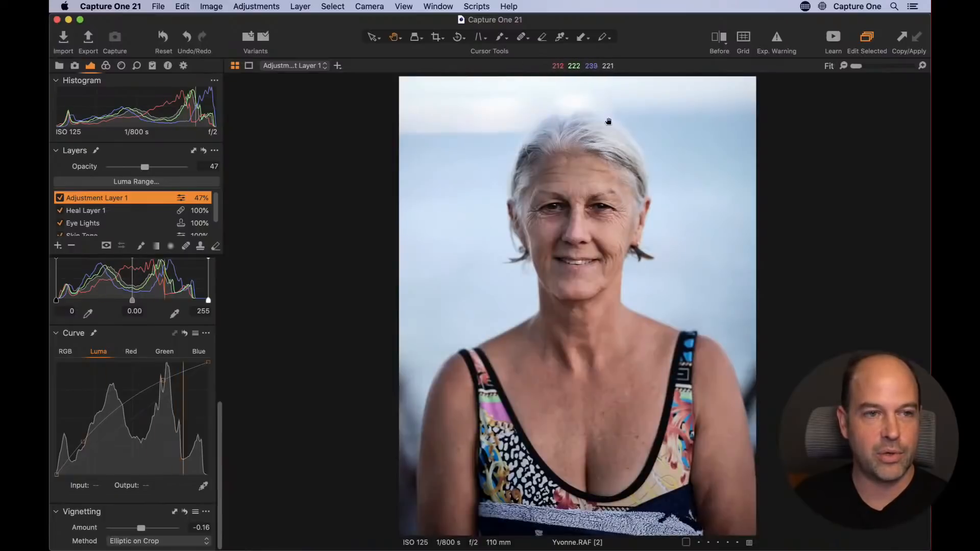